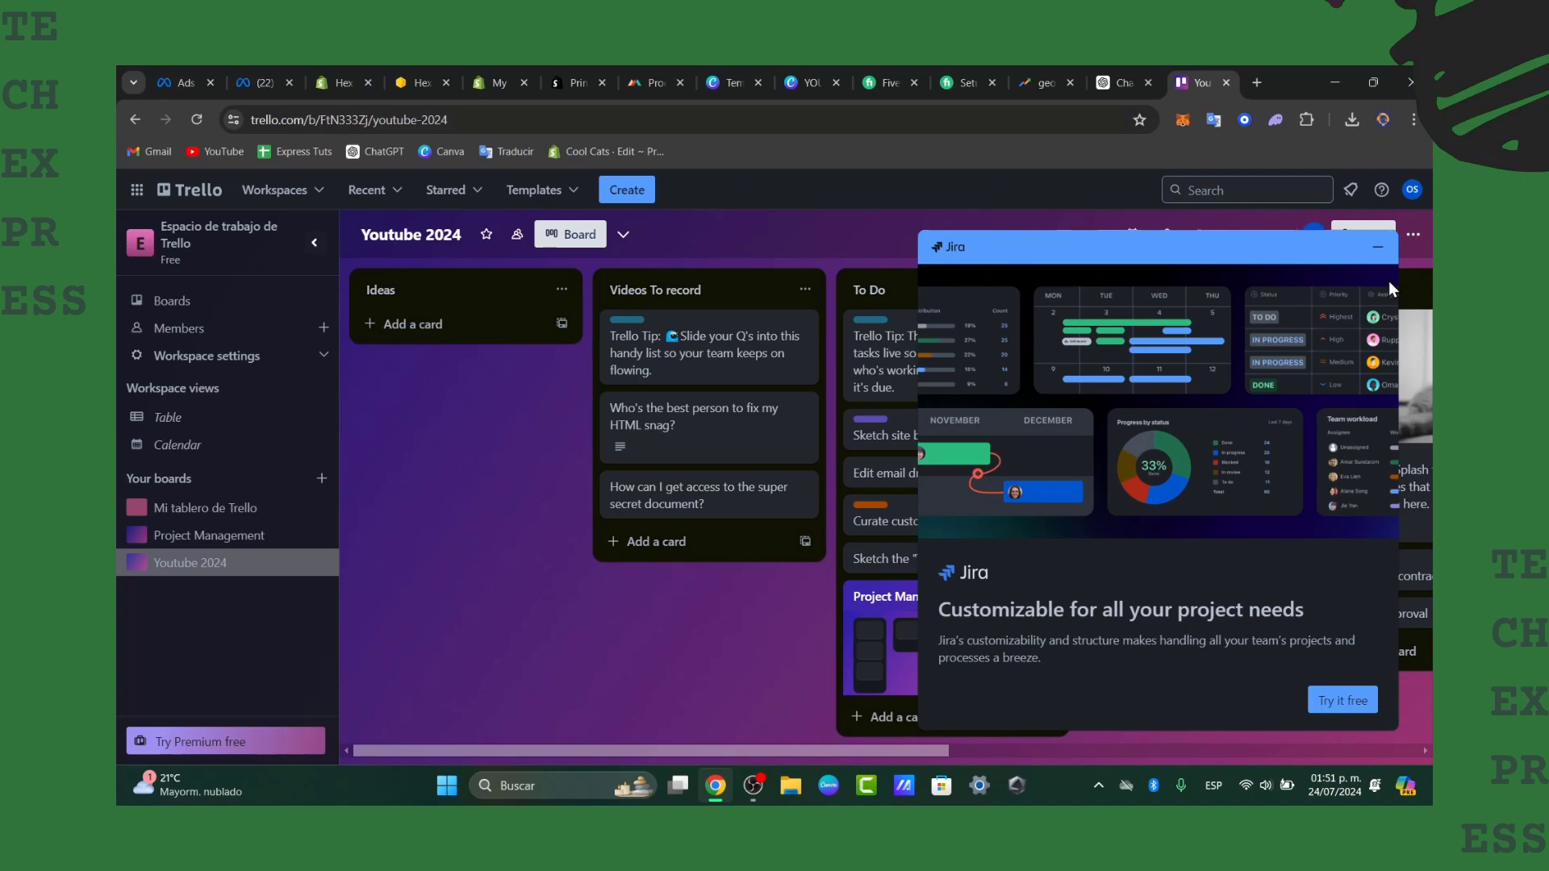
# - Minimize the Jira promo panel on the Youtube 2024 board into the small Jira button
pyautogui.click(1377, 246)
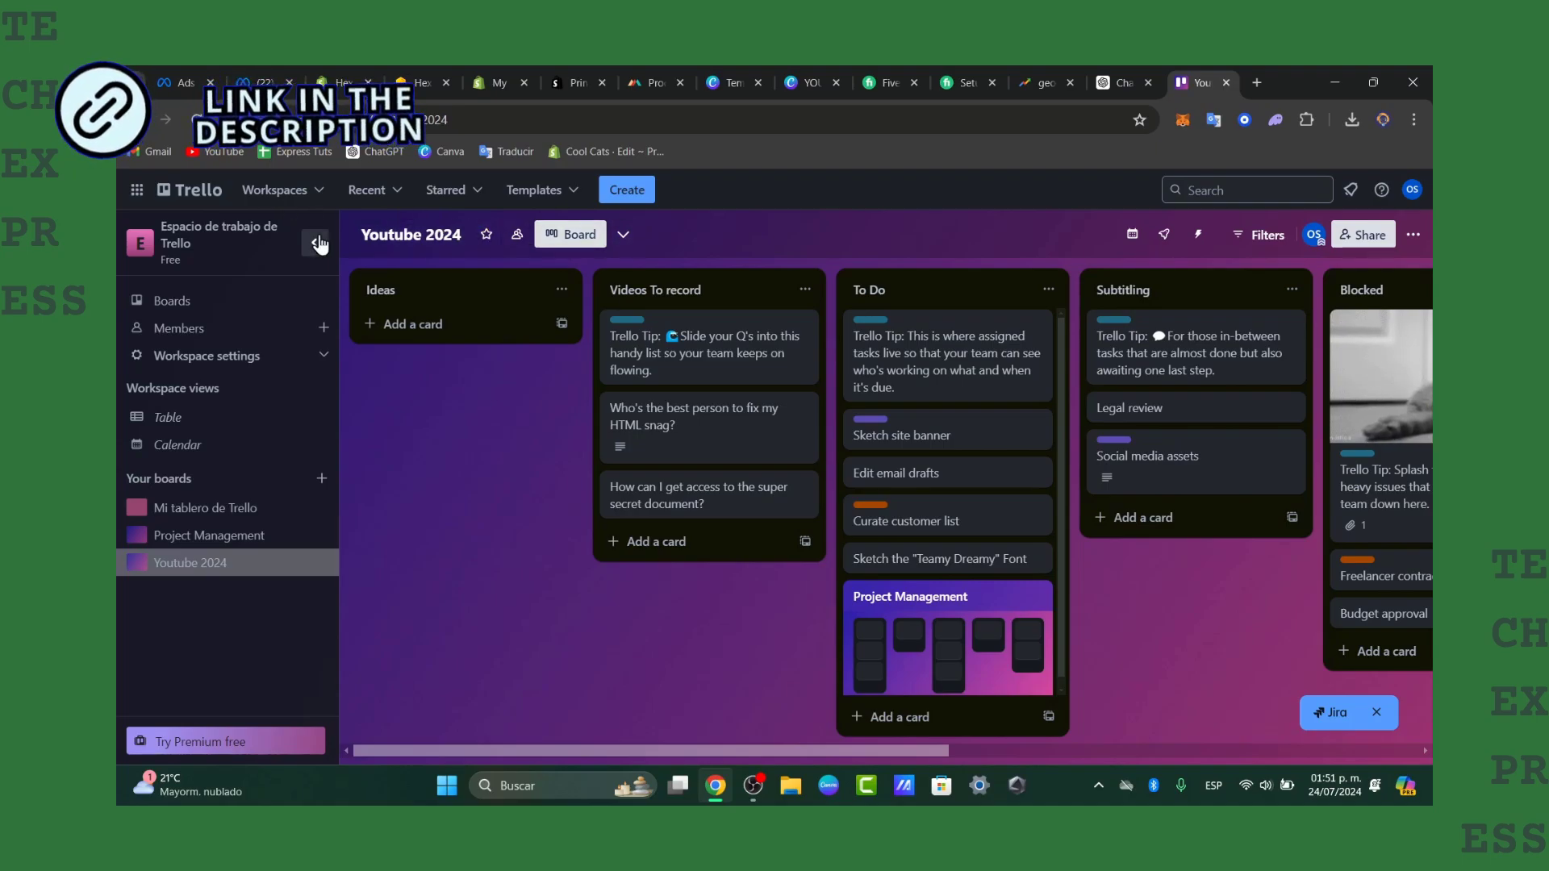
# - Log out from the account avatar menu and choose to log in to another account
pyautogui.click(1412, 190)
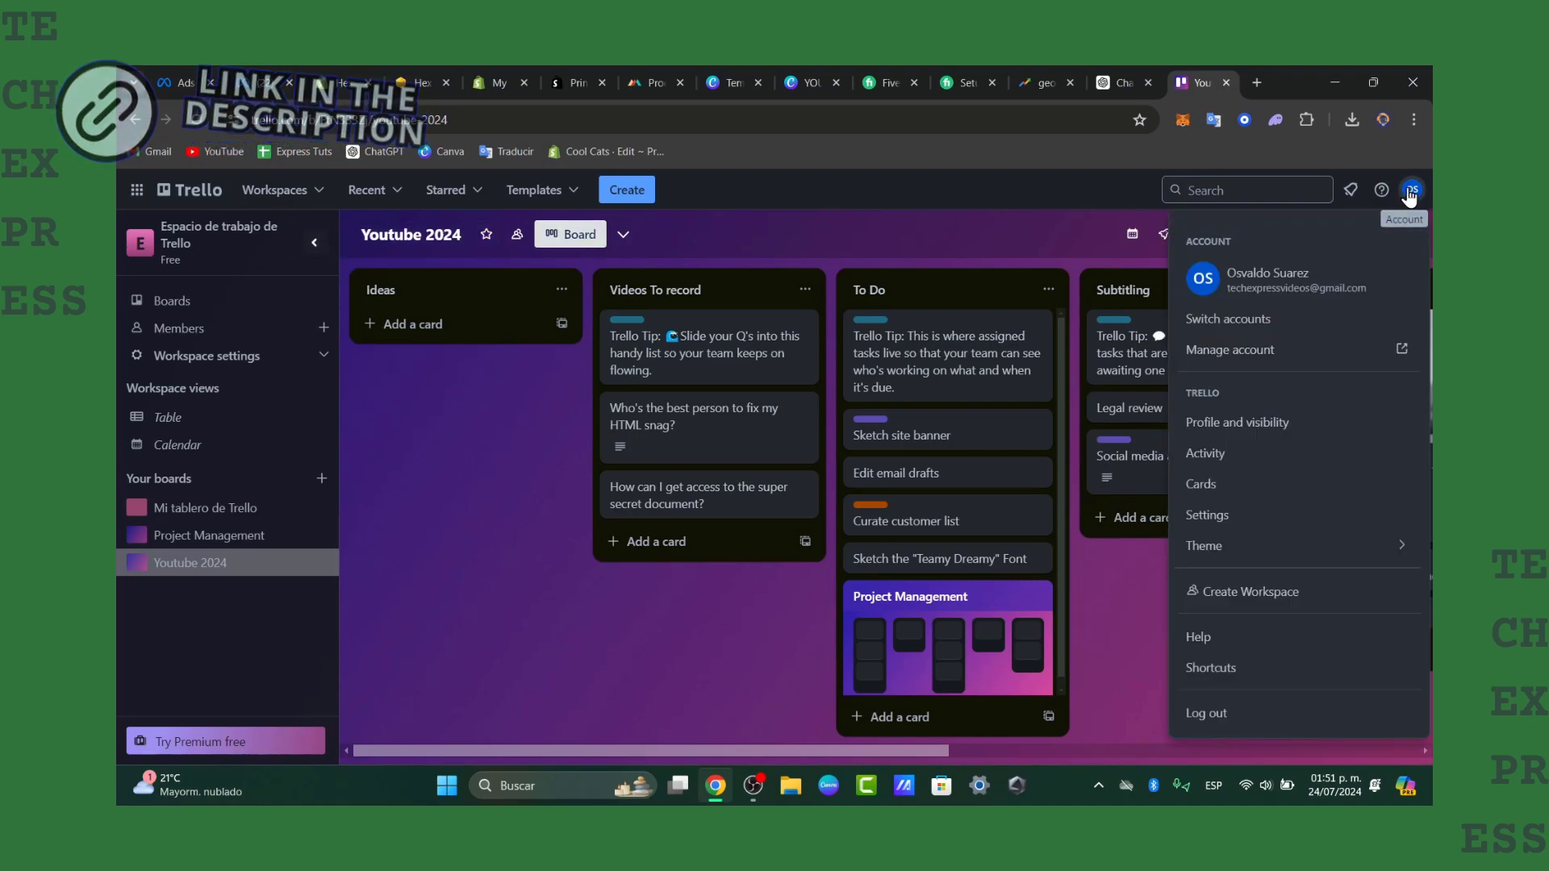
pyautogui.click(1219, 713)
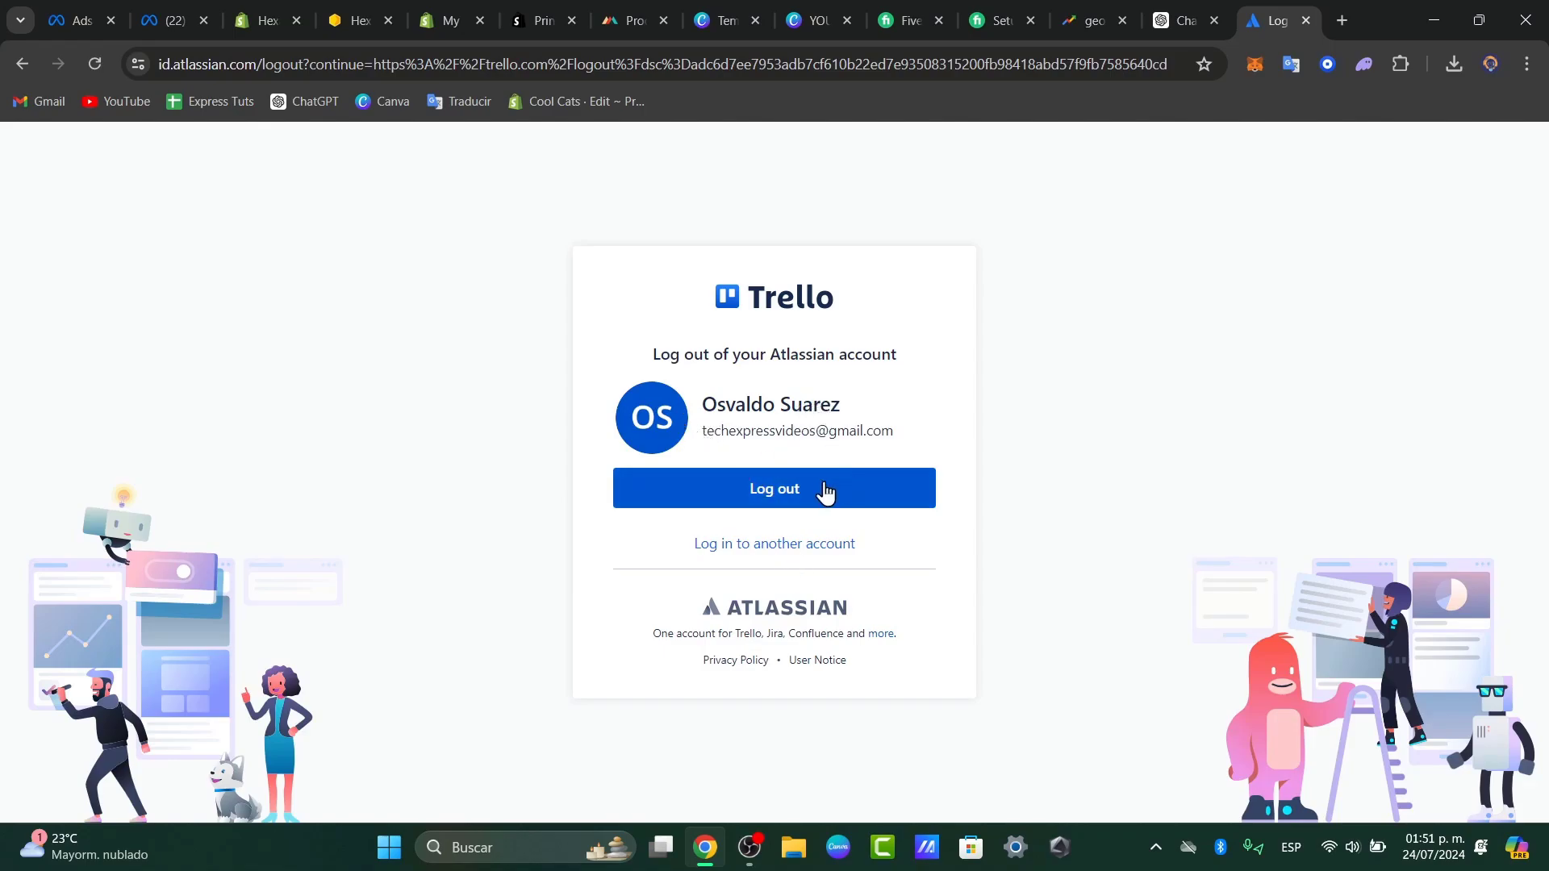
pyautogui.click(823, 551)
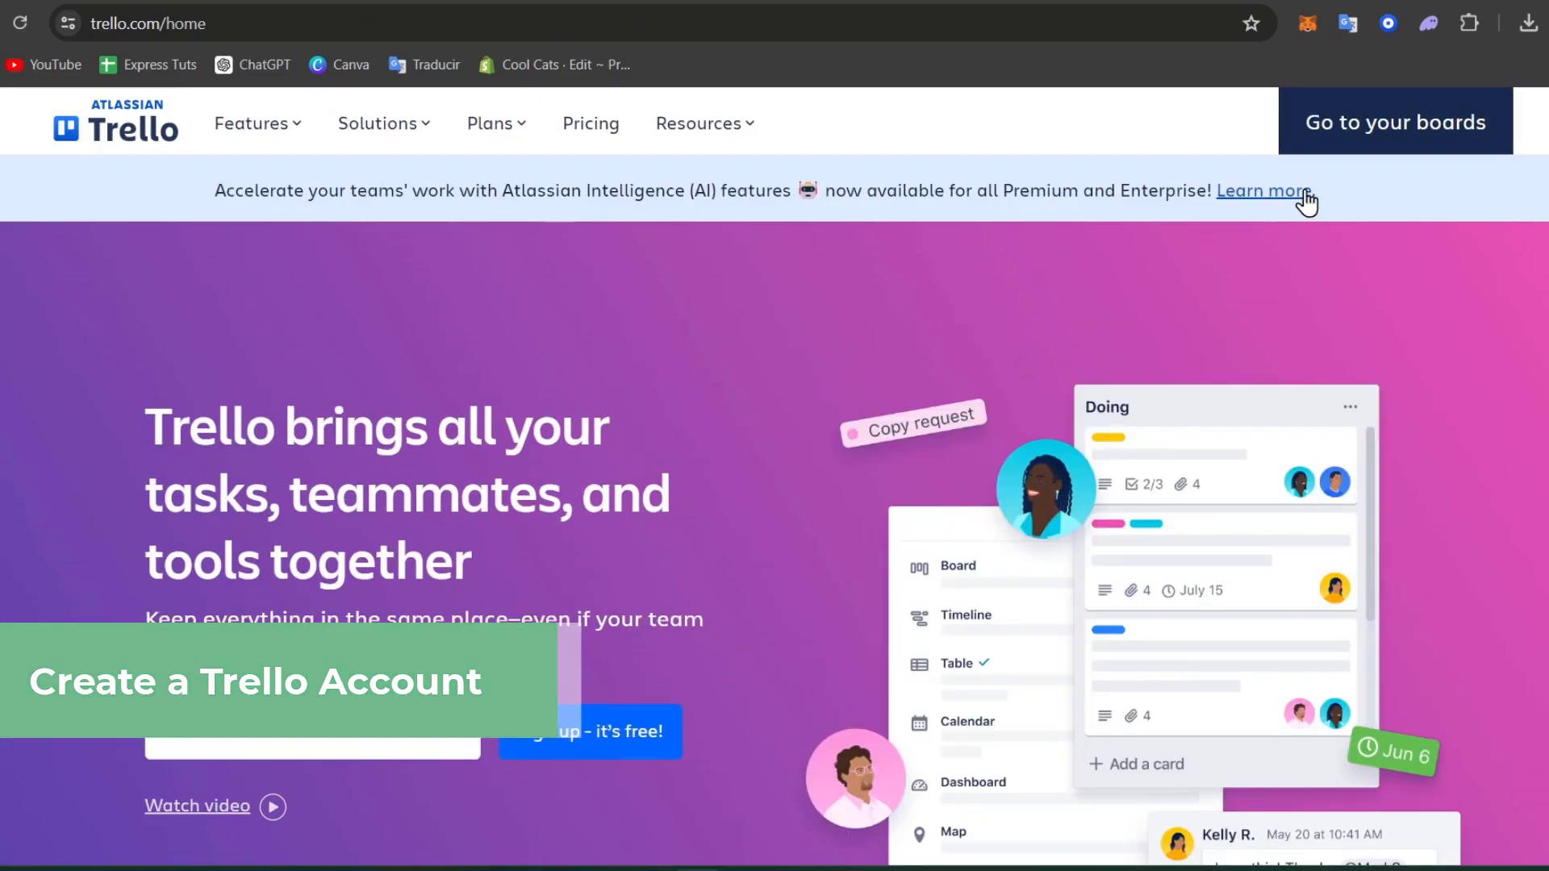
# - Open the Espacio de trabajo de Trello workspace settings and cancel the Delete this Workspace prompt
pyautogui.click(1421, 151)
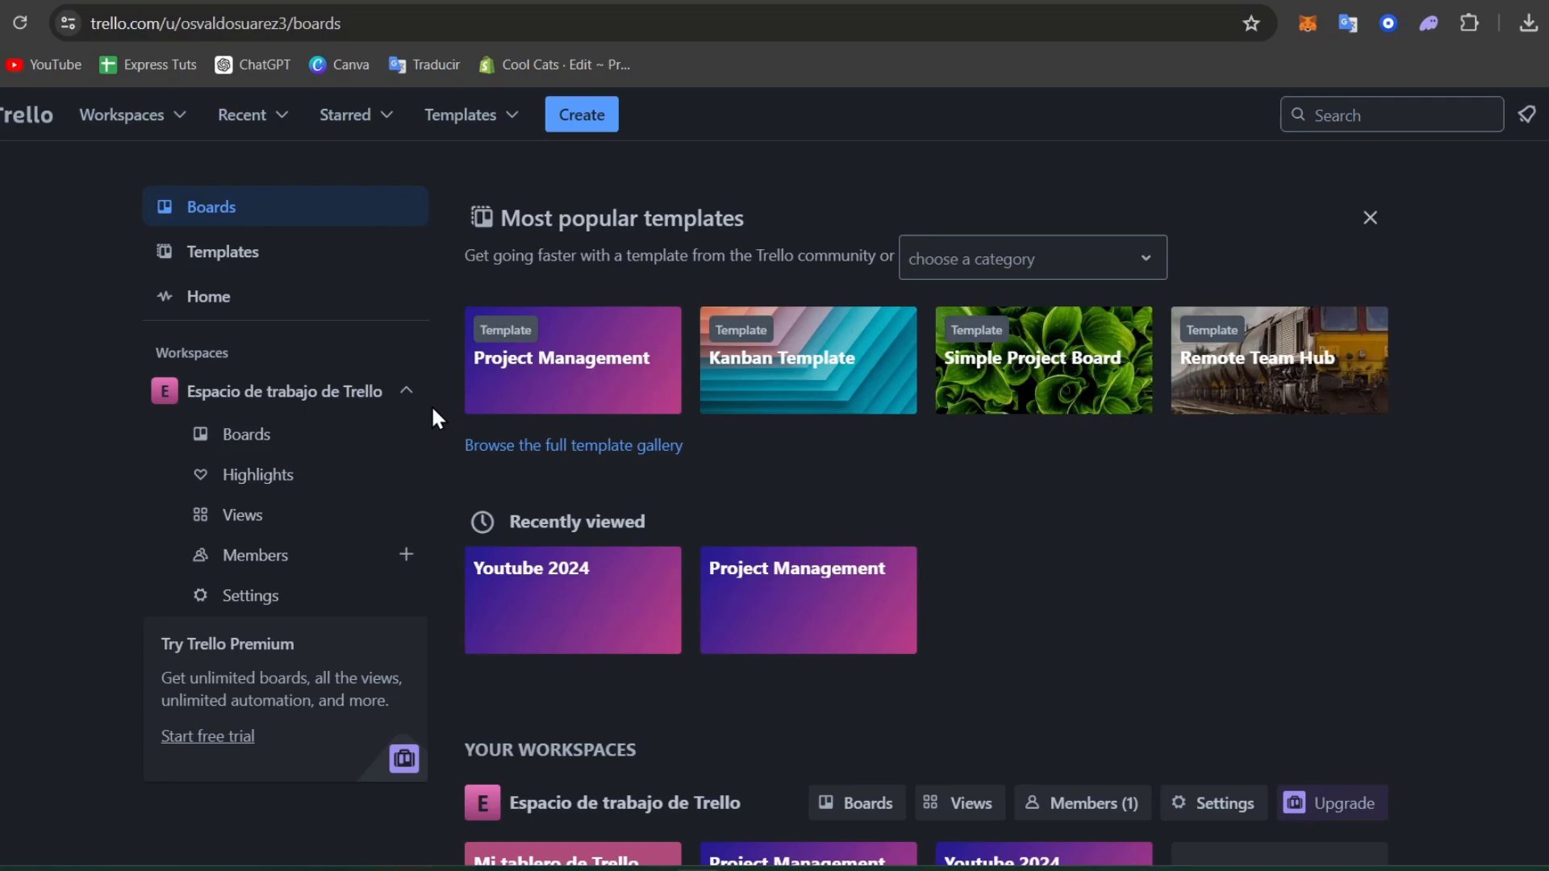
pyautogui.click(317, 593)
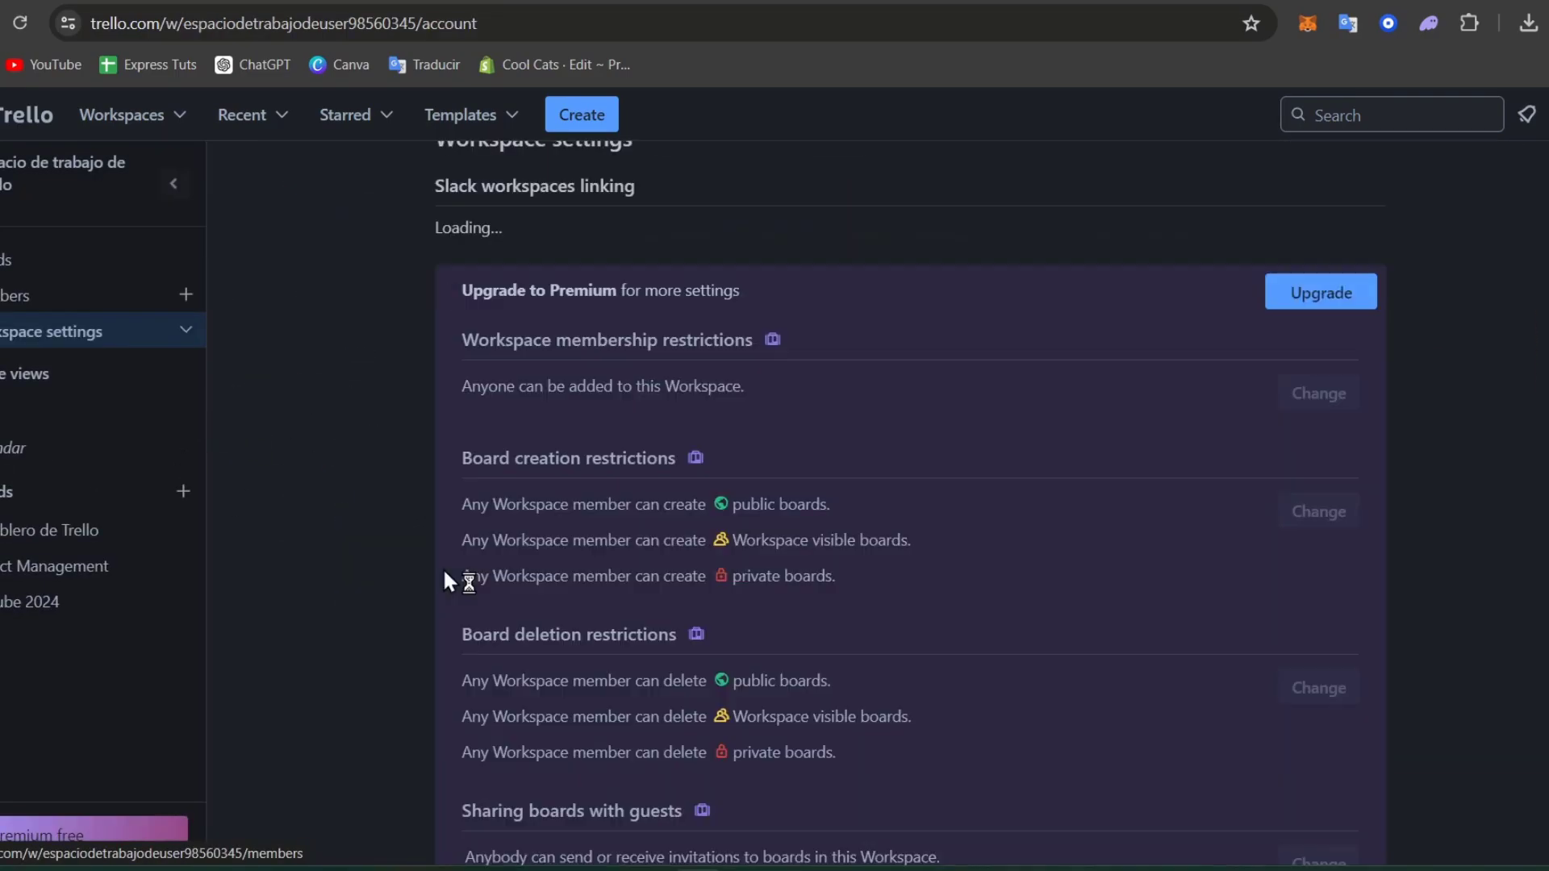
pyautogui.scroll(-2, 806, 559)
pyautogui.scroll(-3, 805, 559)
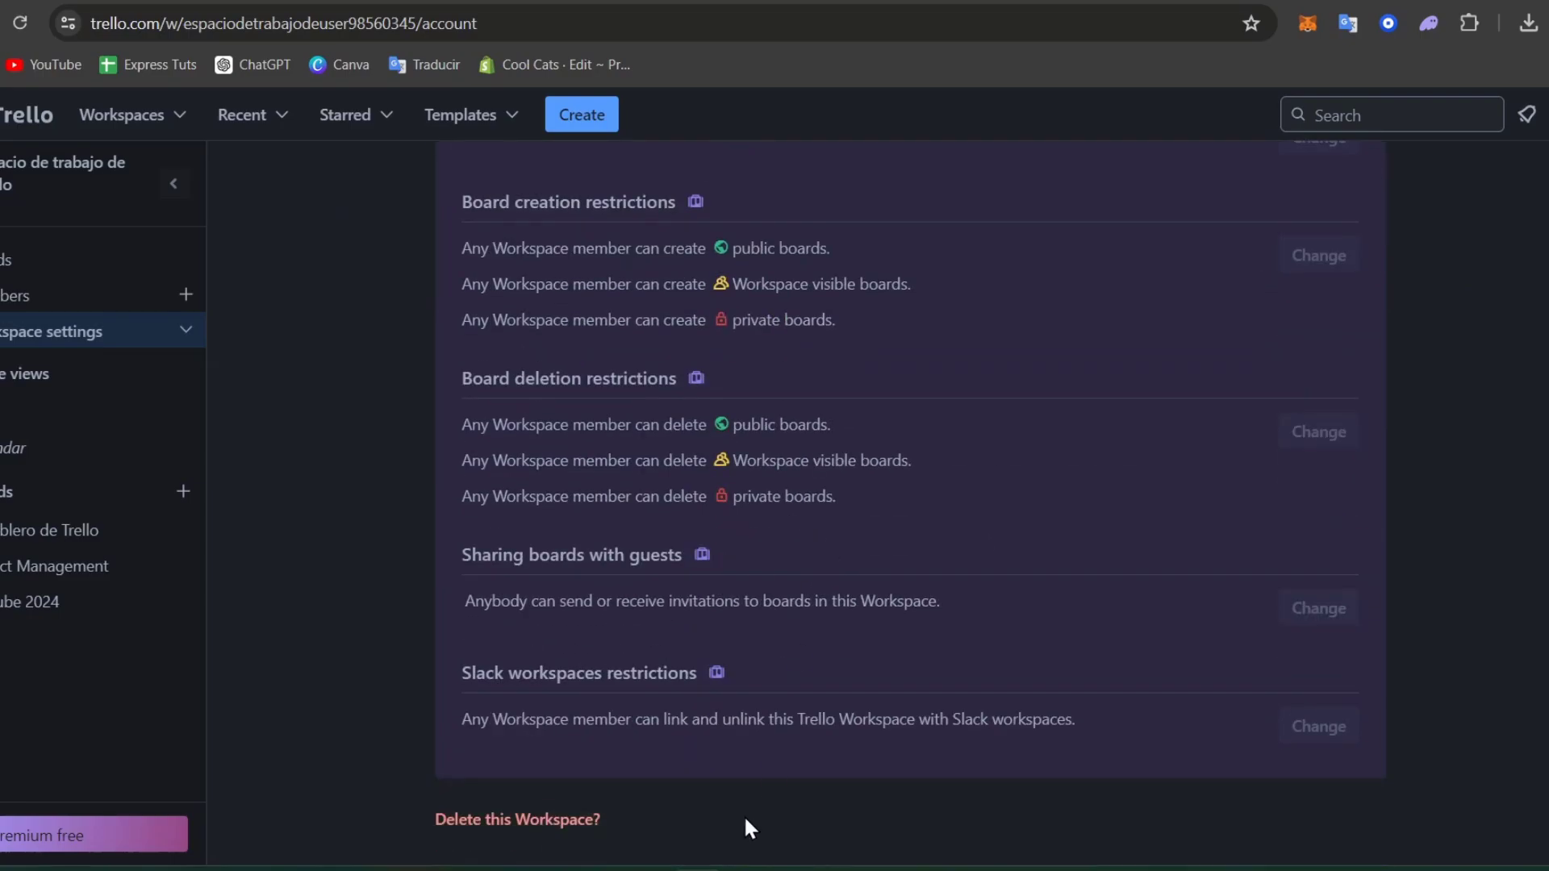
pyautogui.click(555, 821)
pyautogui.click(661, 733)
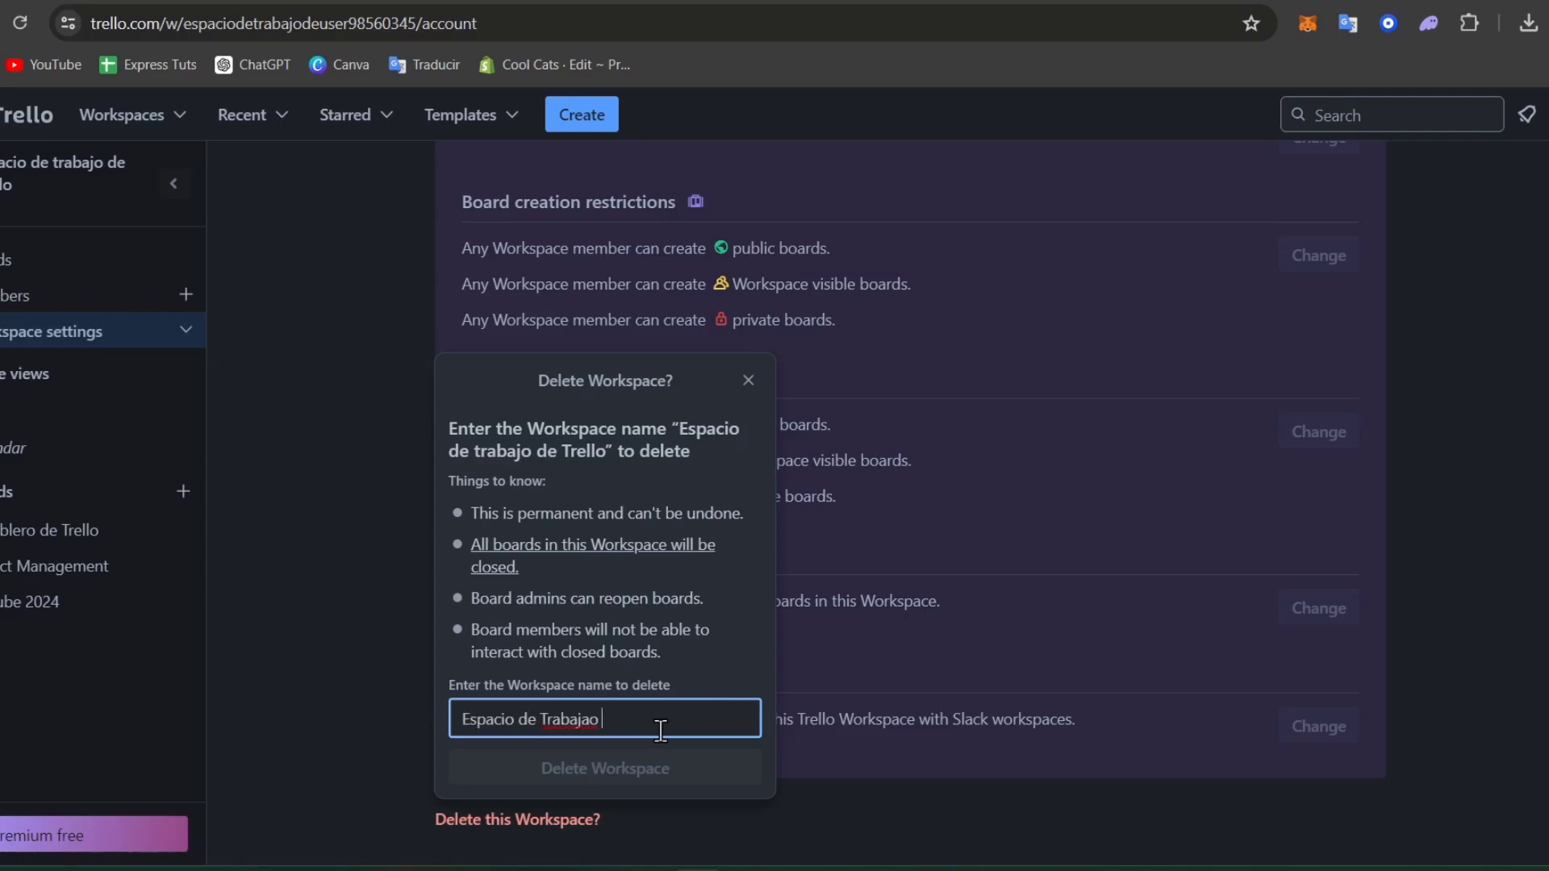
pyautogui.press('Escape')
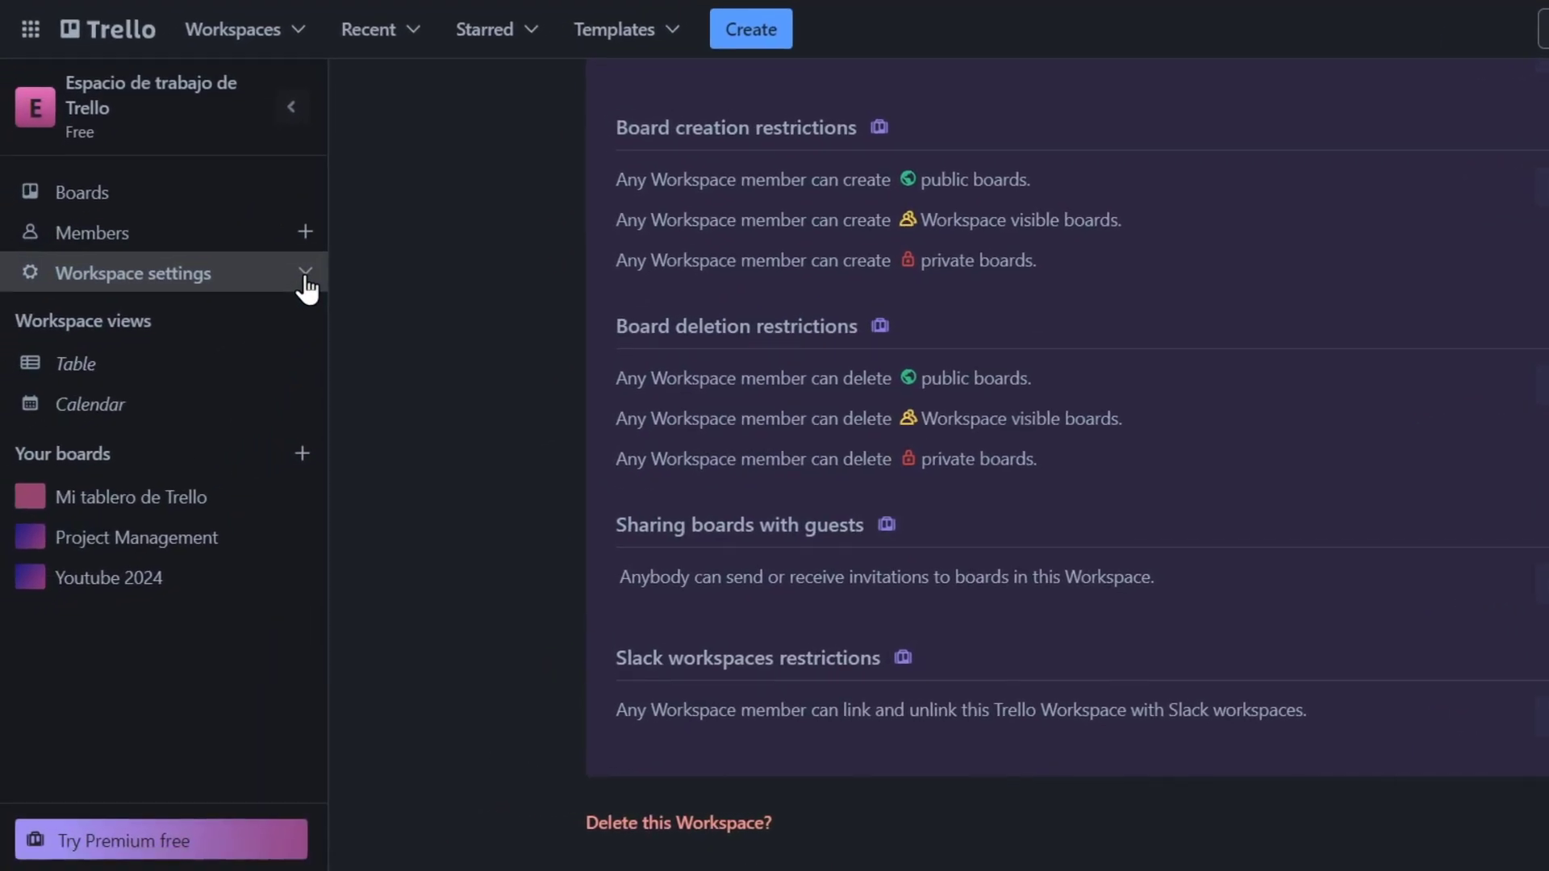
# - Create a board from the Project Management template, keeping its default title and cards
pyautogui.click(267, 32)
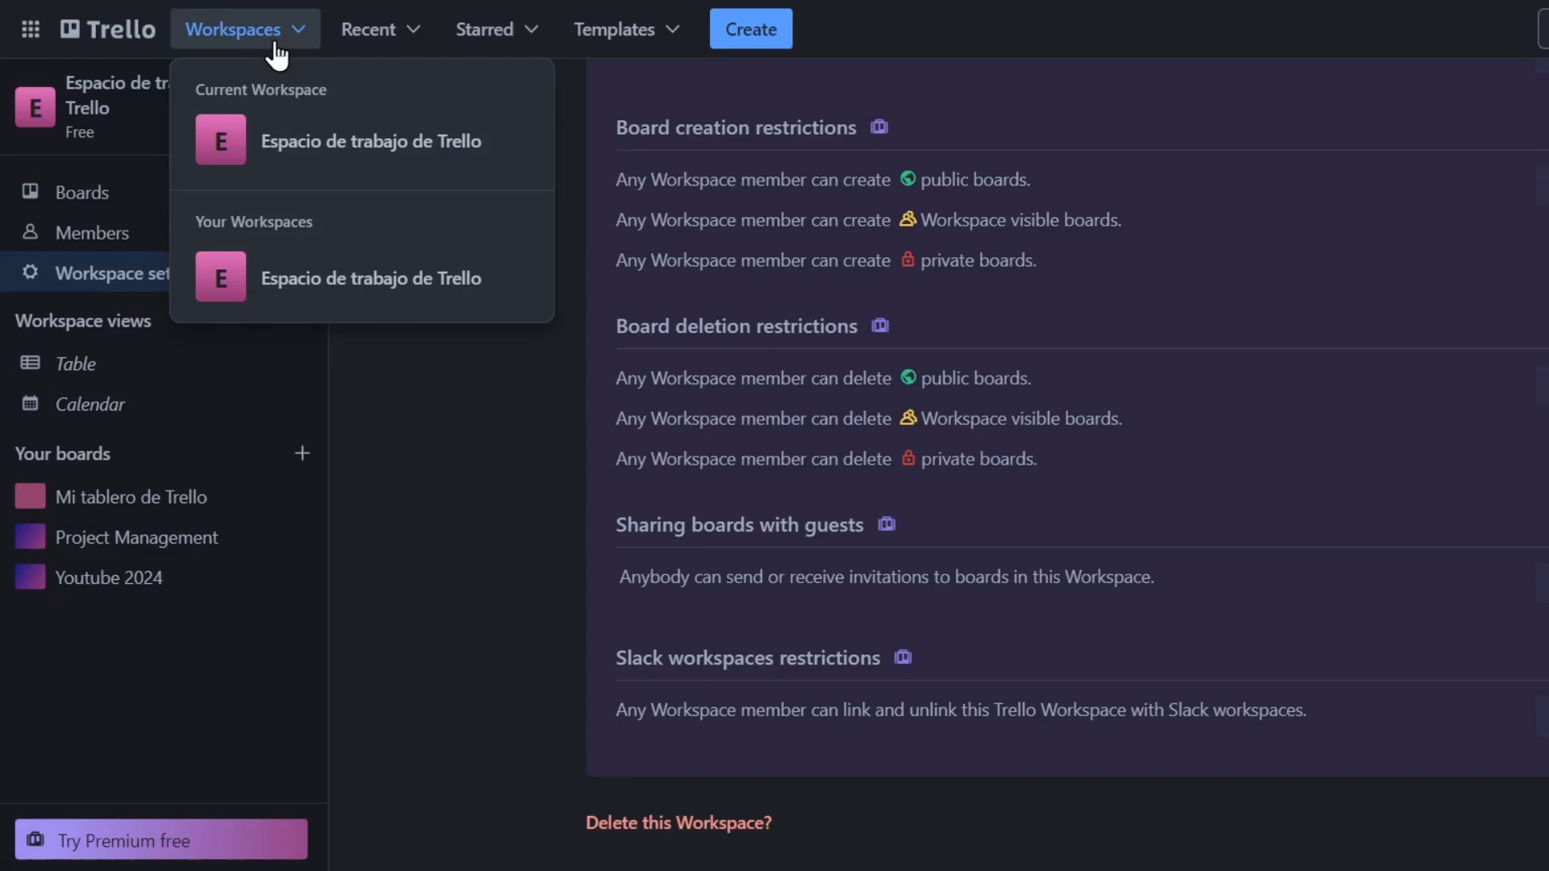
pyautogui.click(731, 36)
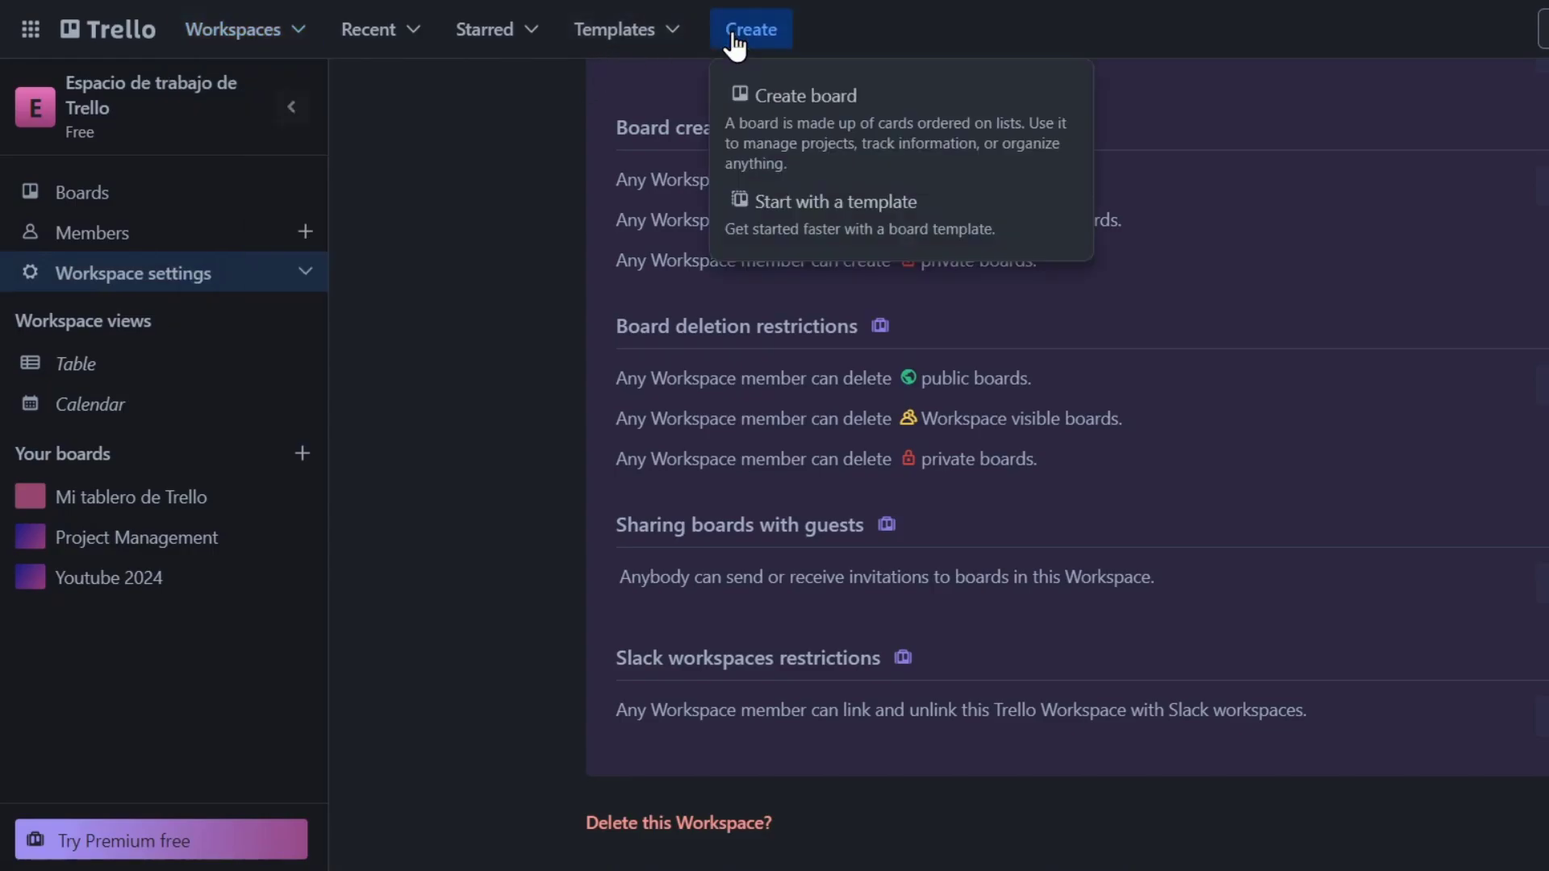
pyautogui.click(911, 225)
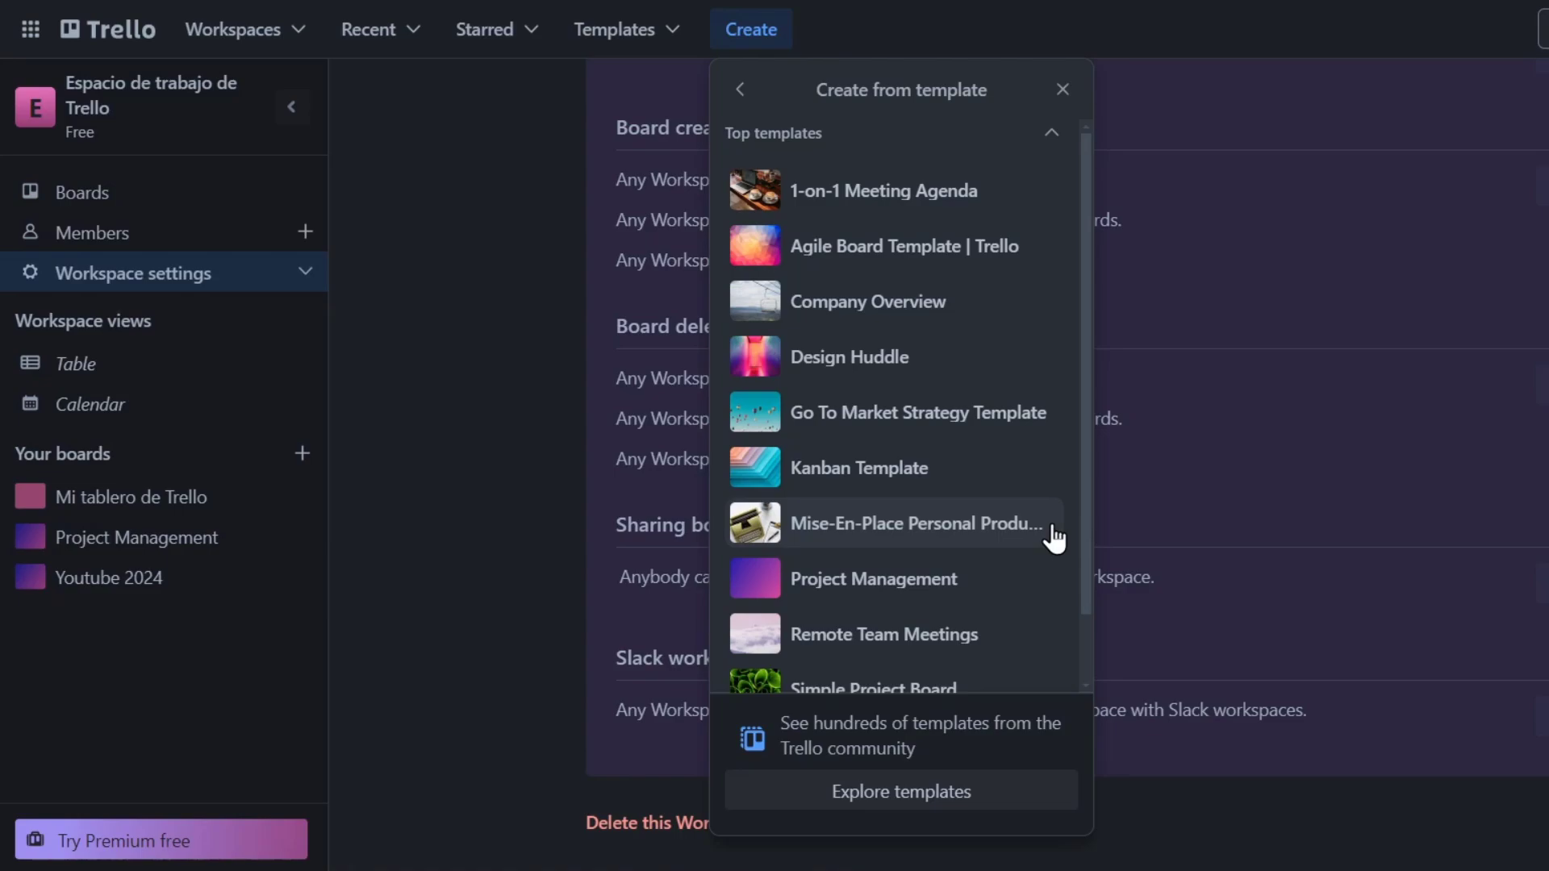
pyautogui.click(933, 306)
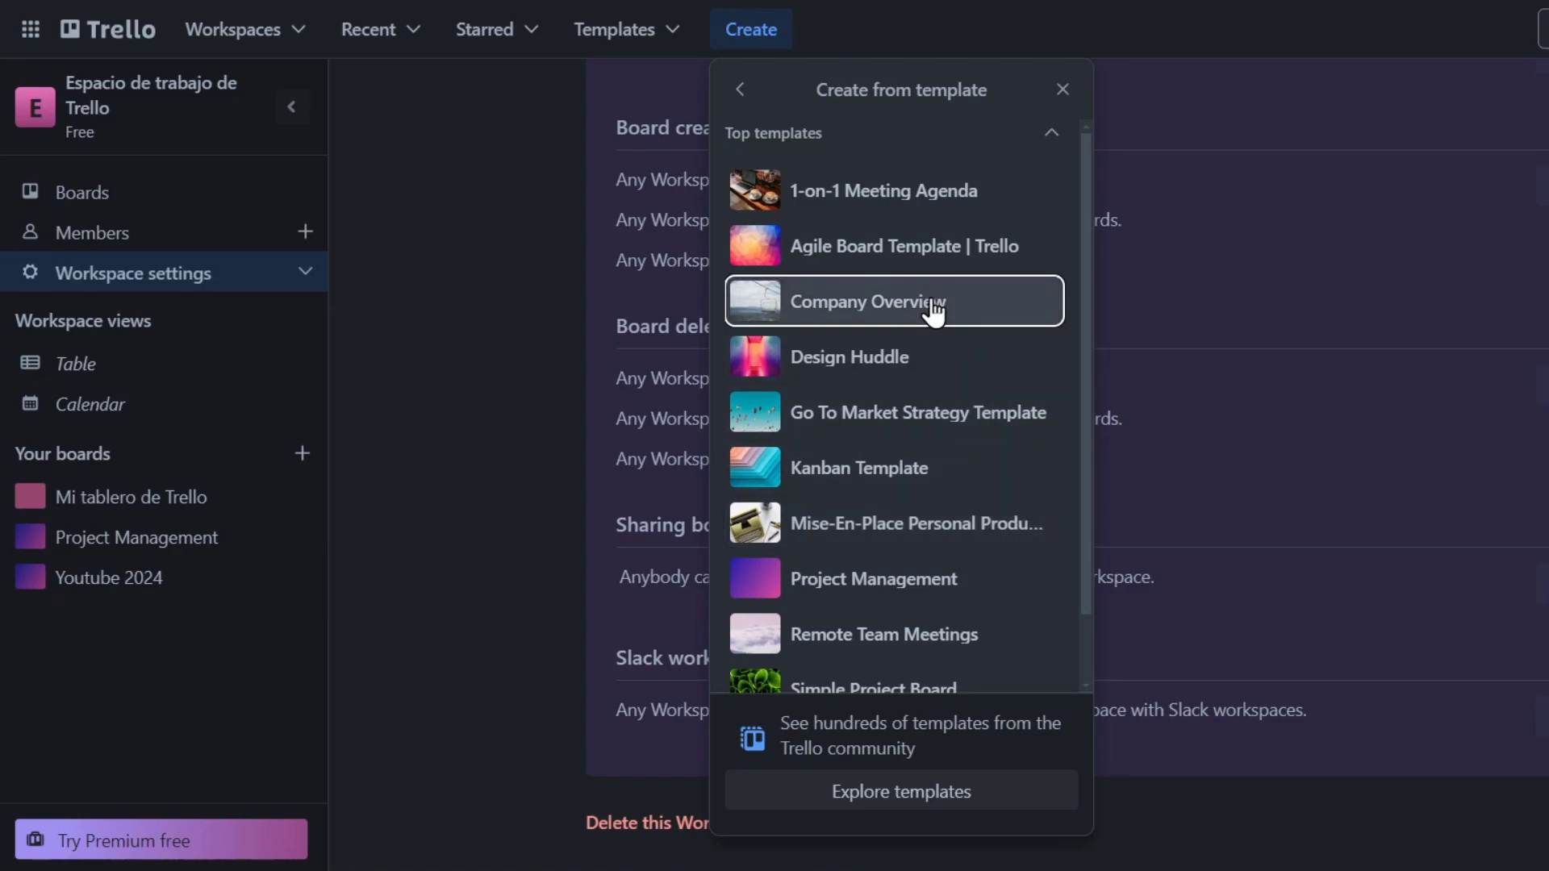
pyautogui.click(964, 580)
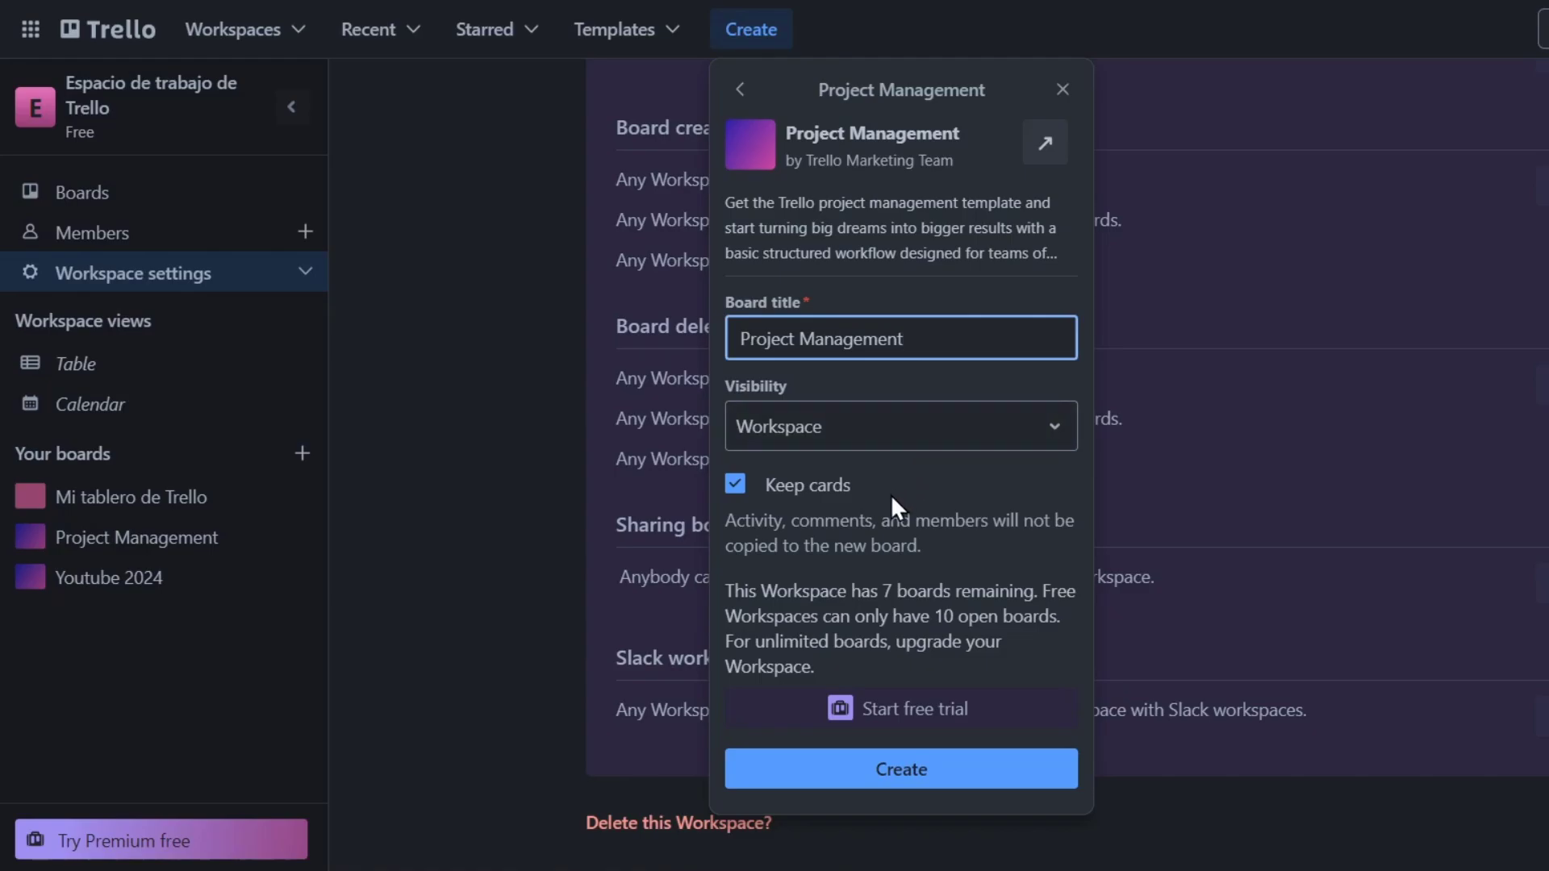
pyautogui.click(937, 766)
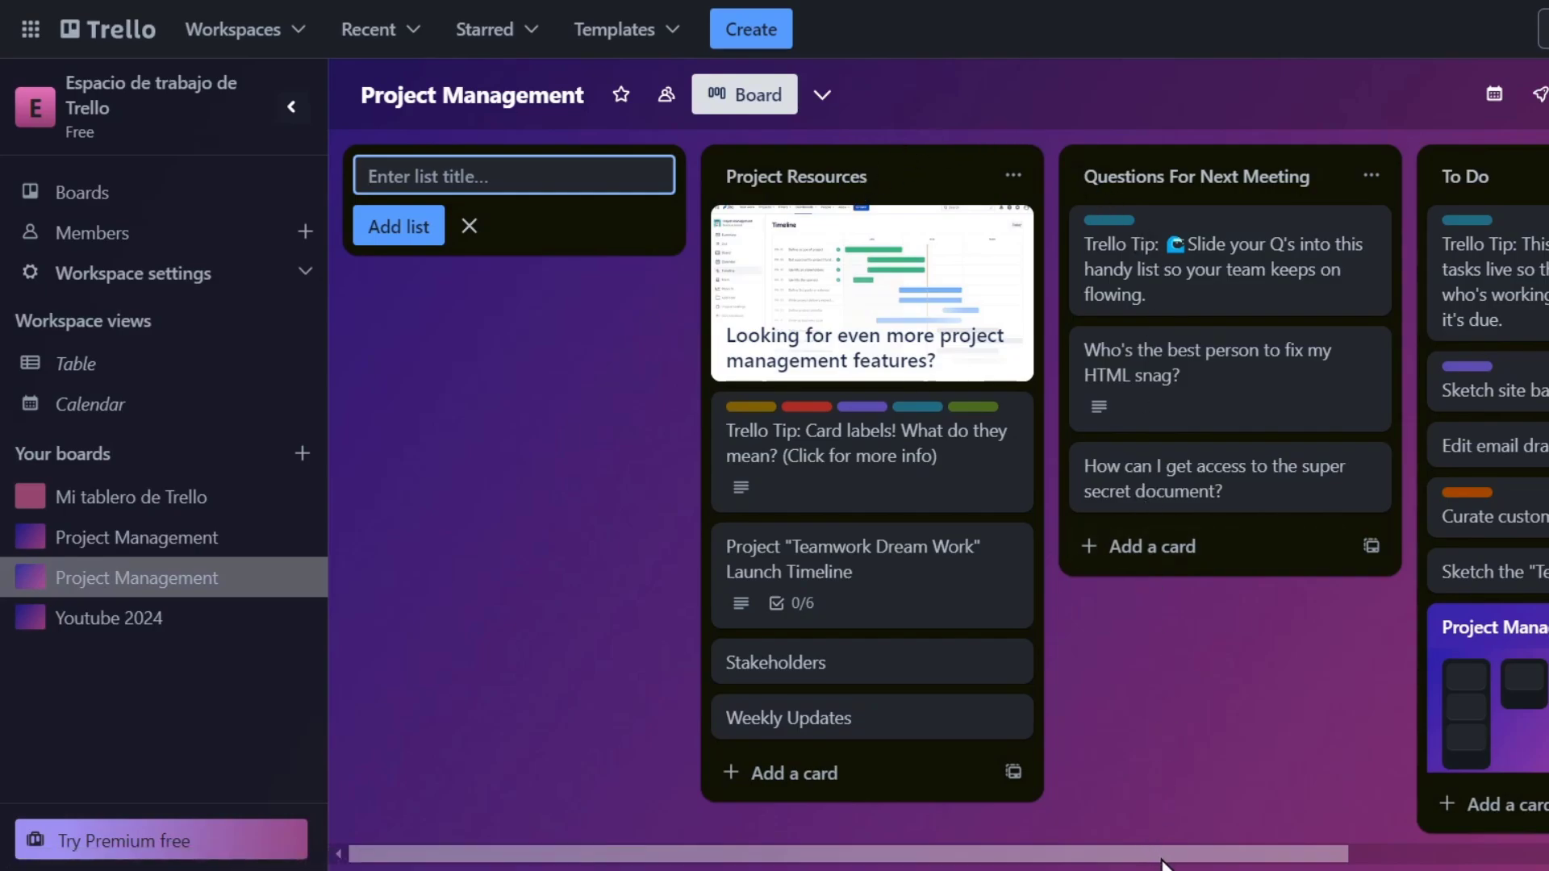
pyautogui.moveTo(1162, 856); pyautogui.dragTo(1223, 853)
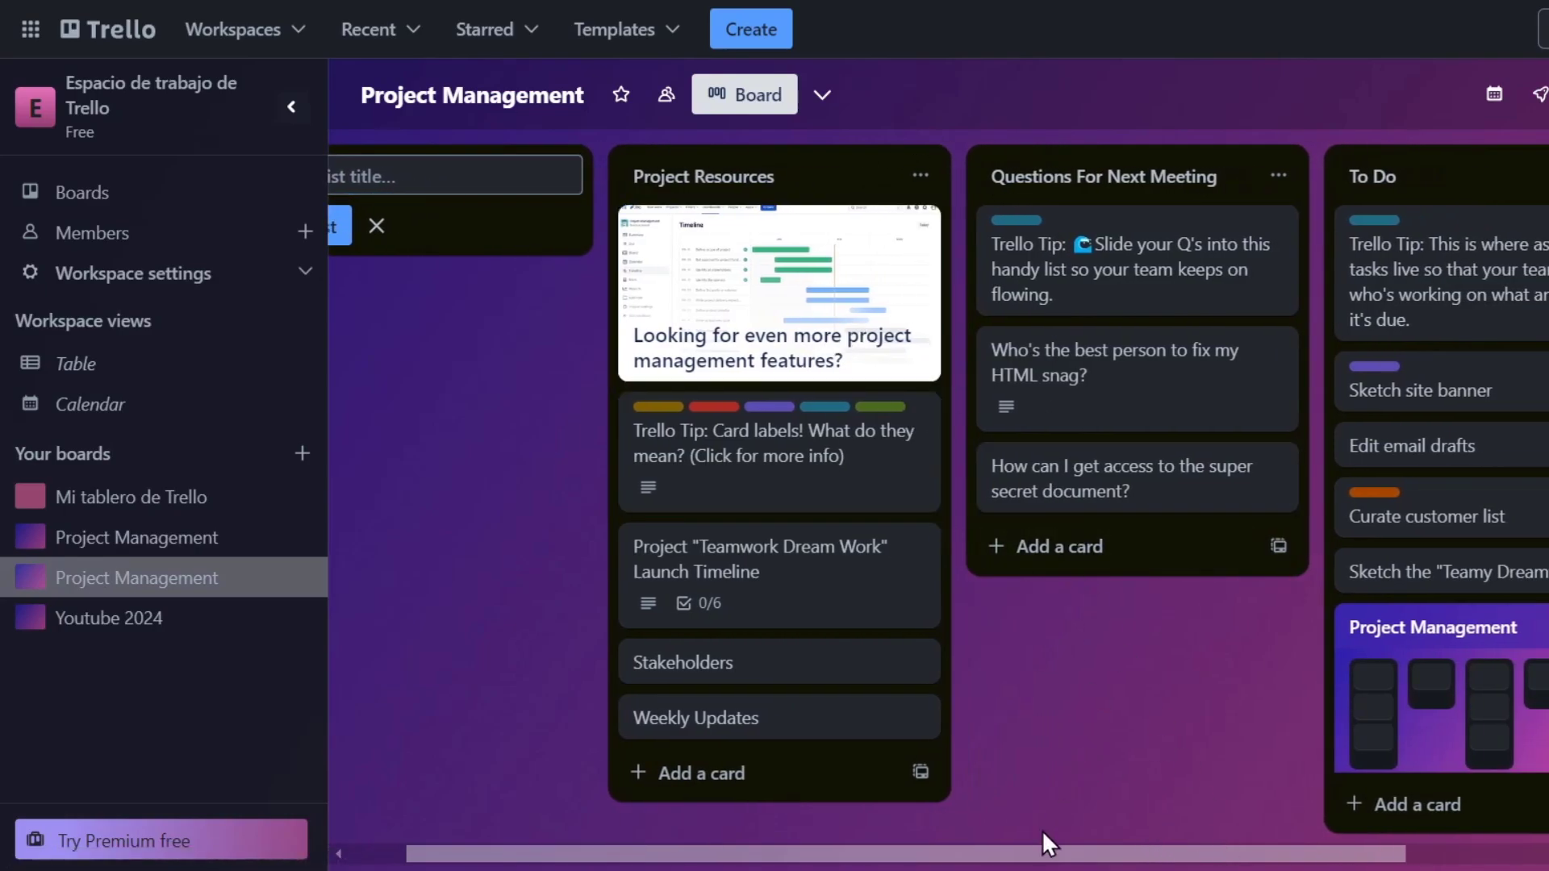
pyautogui.moveTo(1067, 853); pyautogui.dragTo(1374, 853)
pyautogui.hscroll(-6, 1314, 822)
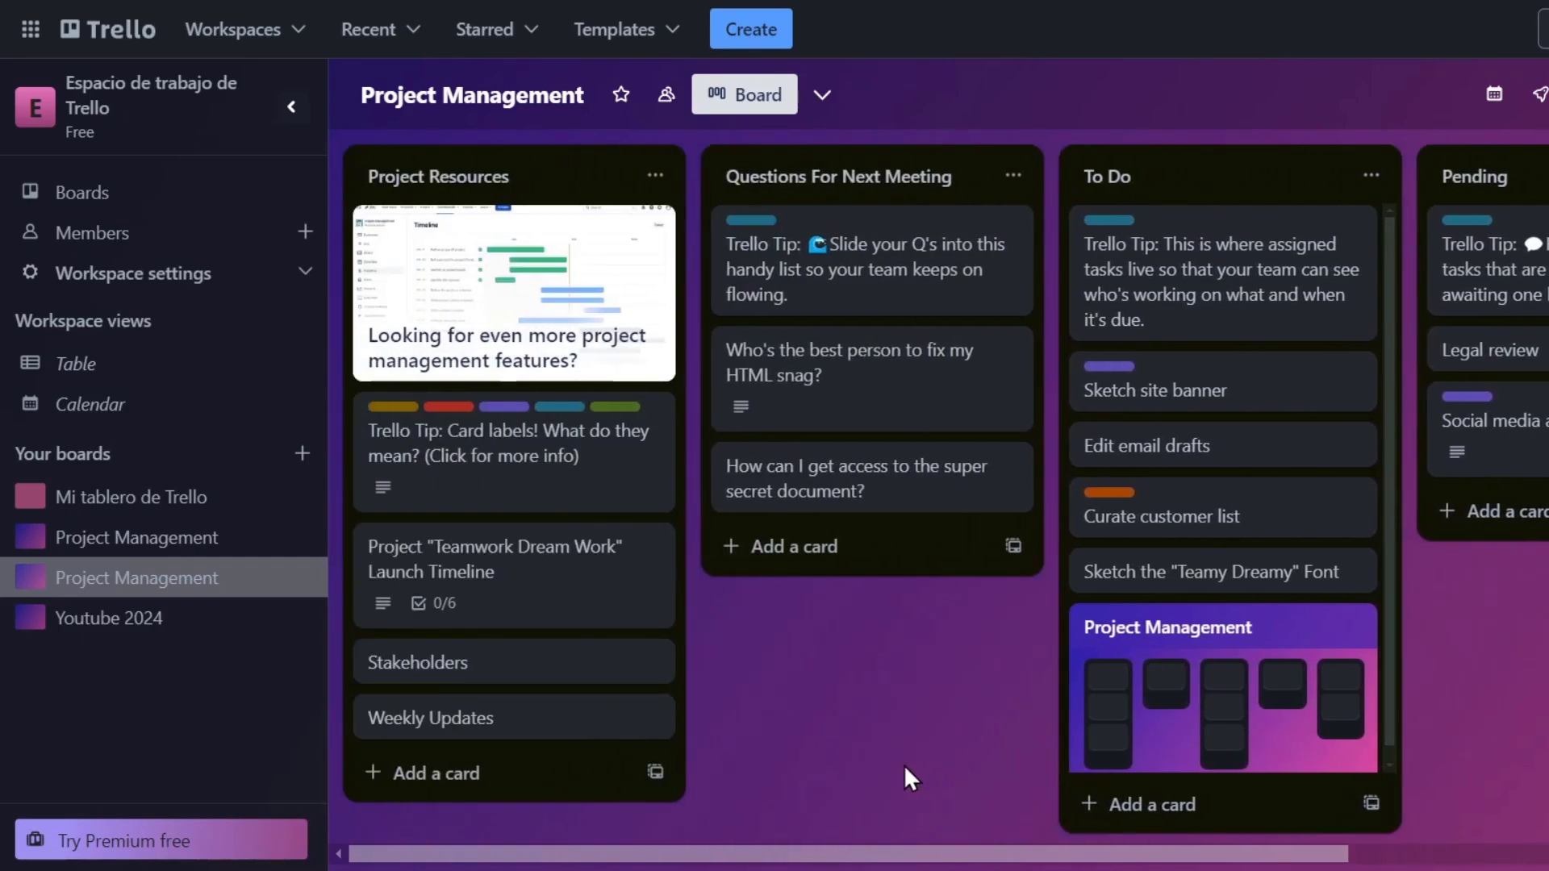
pyautogui.click(824, 96)
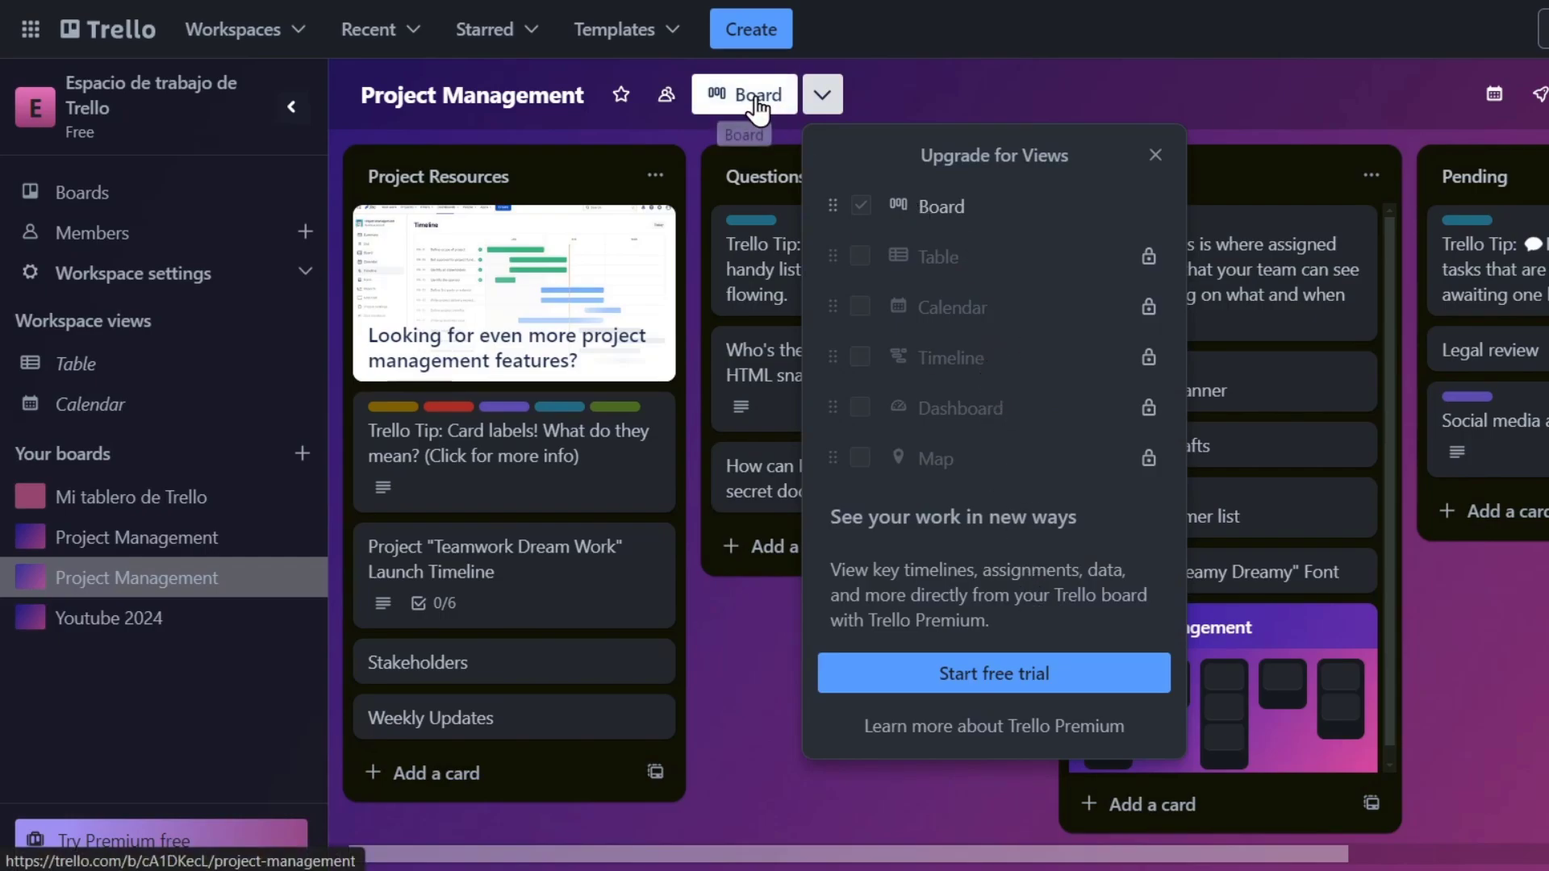
pyautogui.click(739, 97)
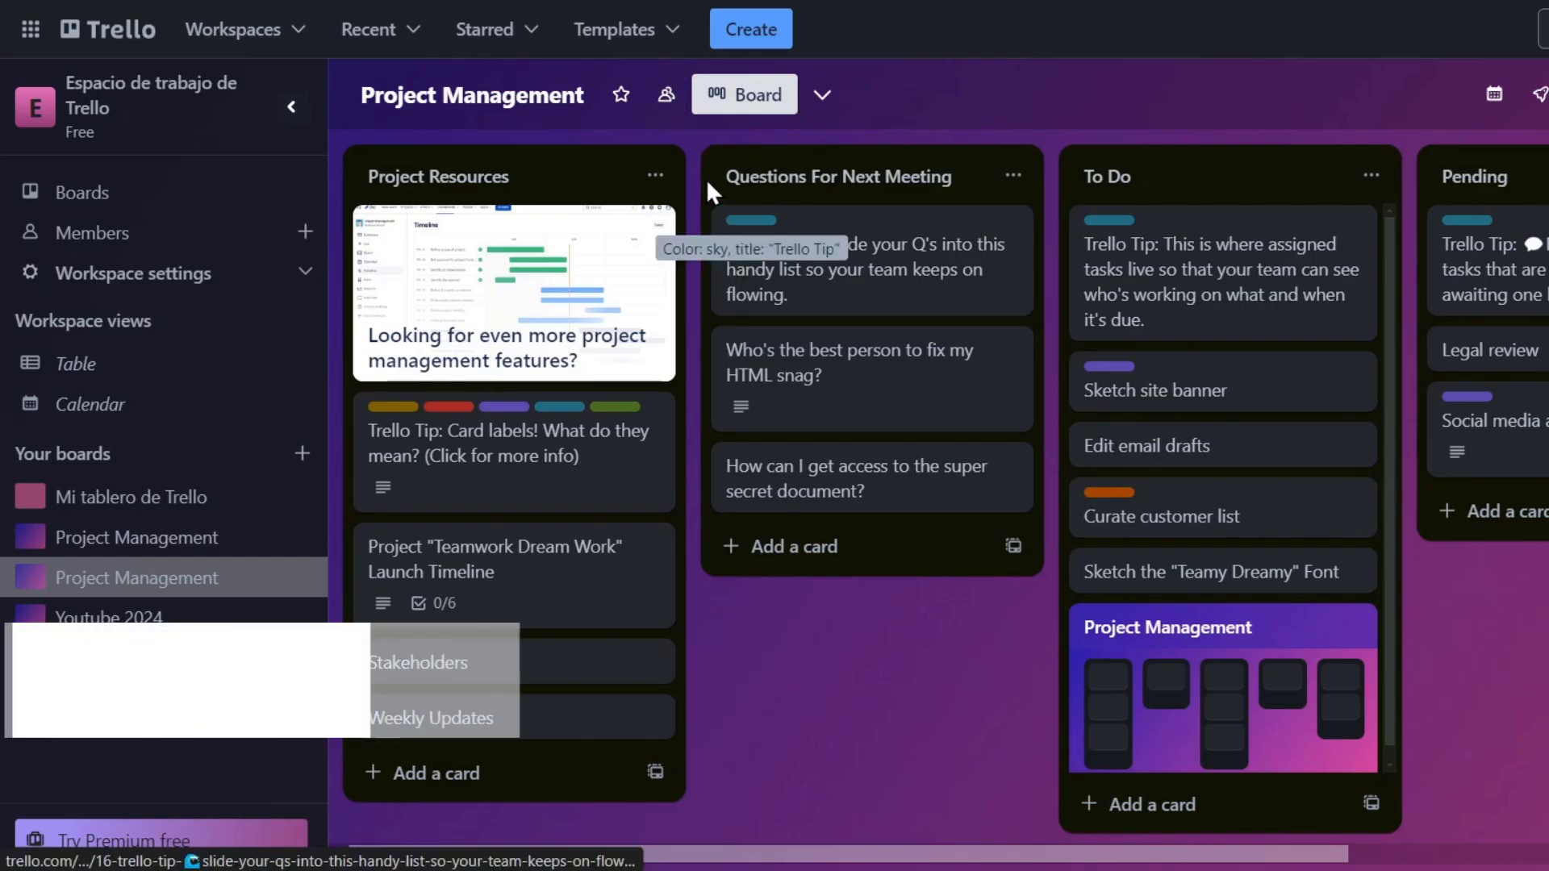
# - Archive all cards in the Project Resources list
pyautogui.click(655, 177)
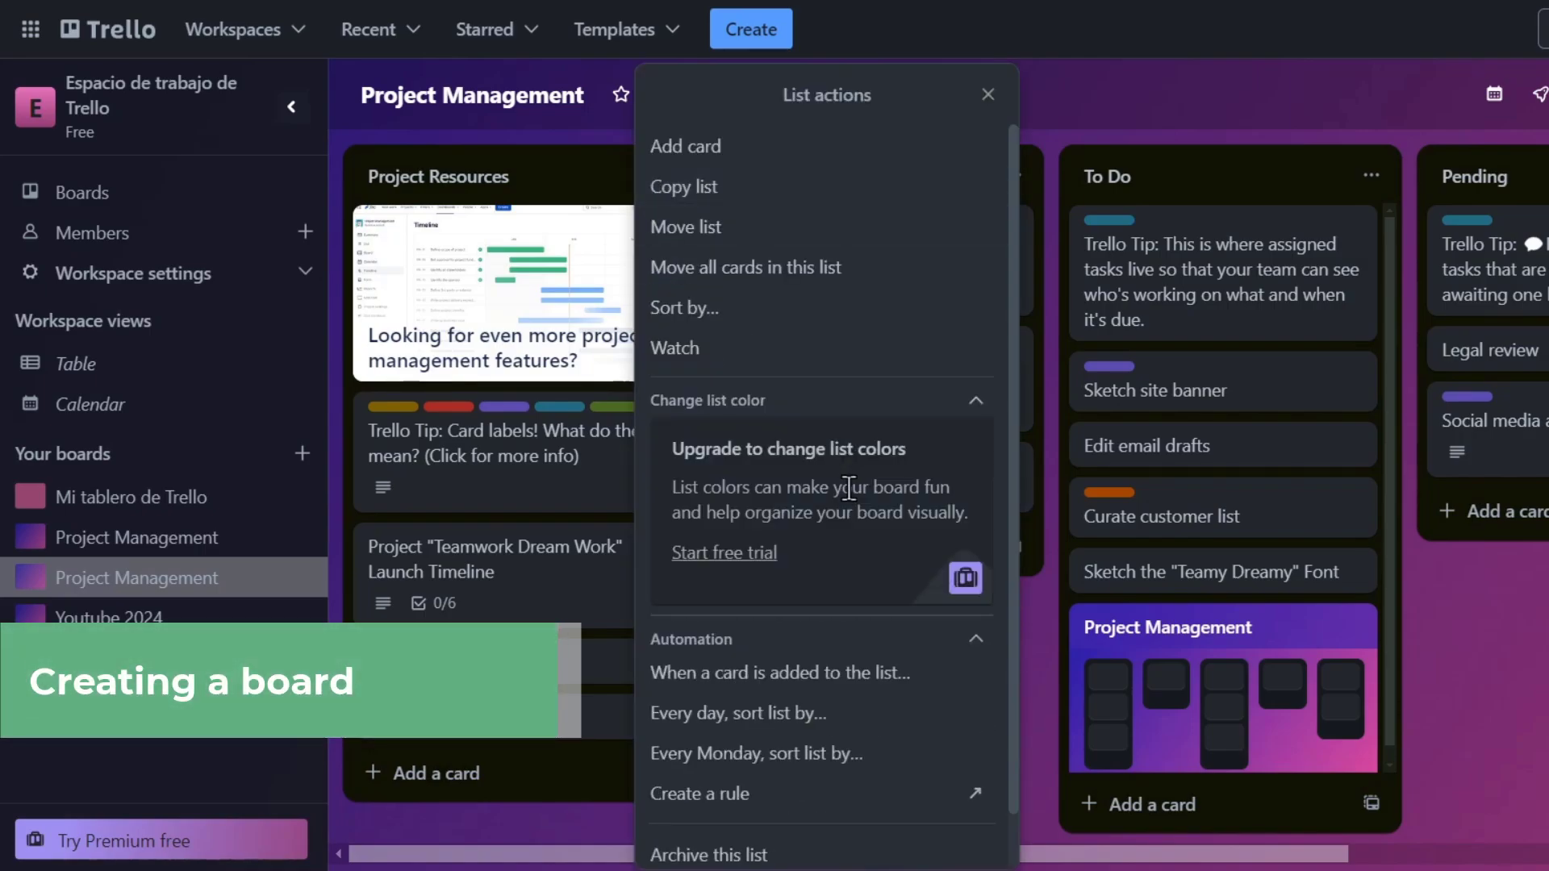
pyautogui.scroll(-1, 824, 597)
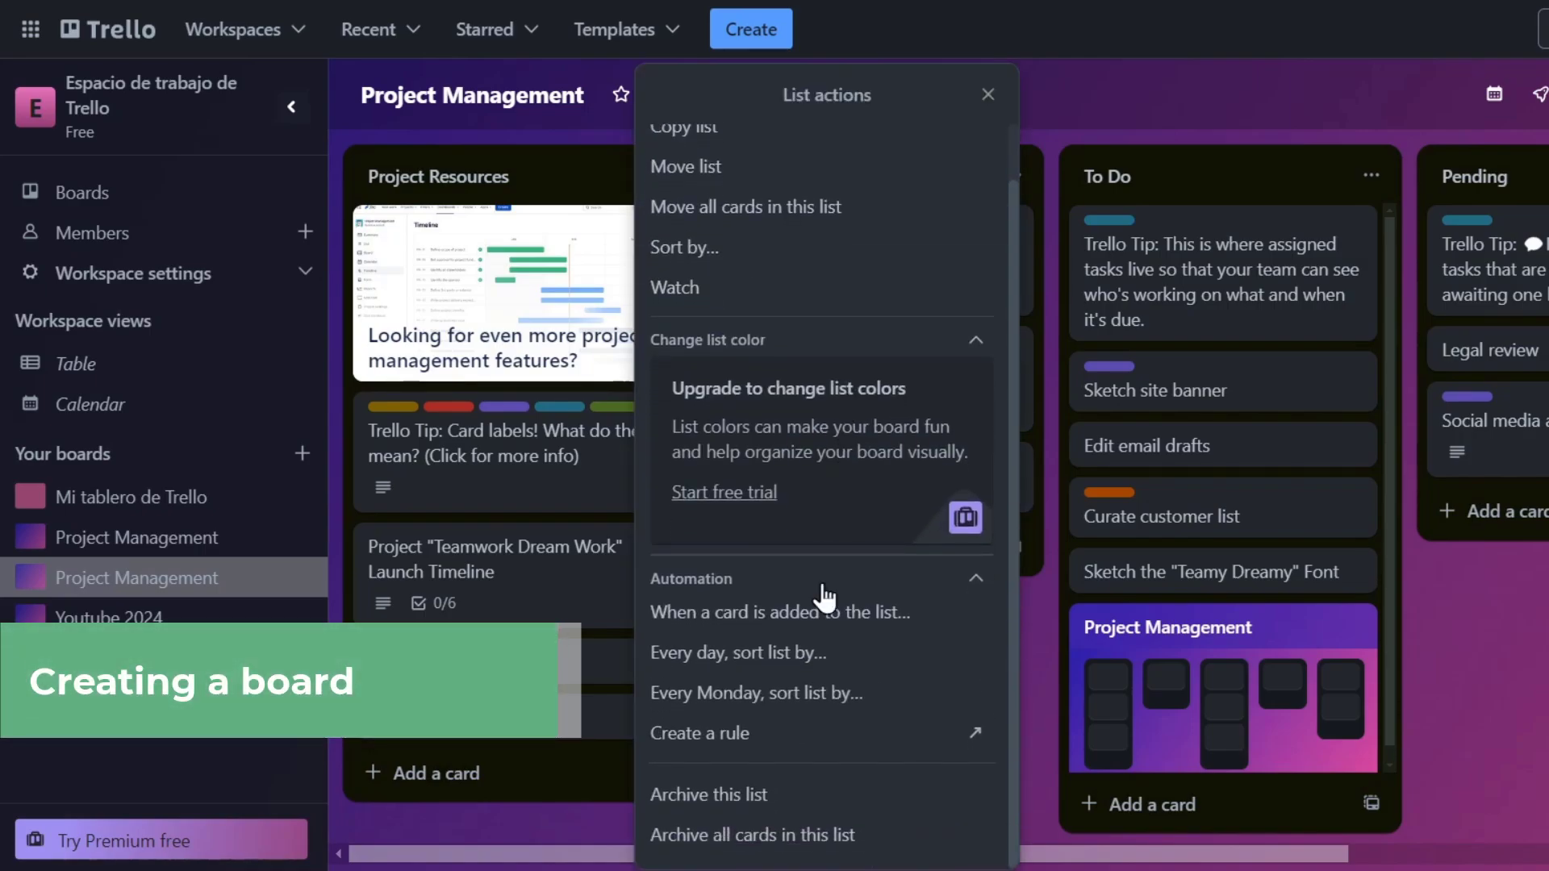
pyautogui.click(871, 847)
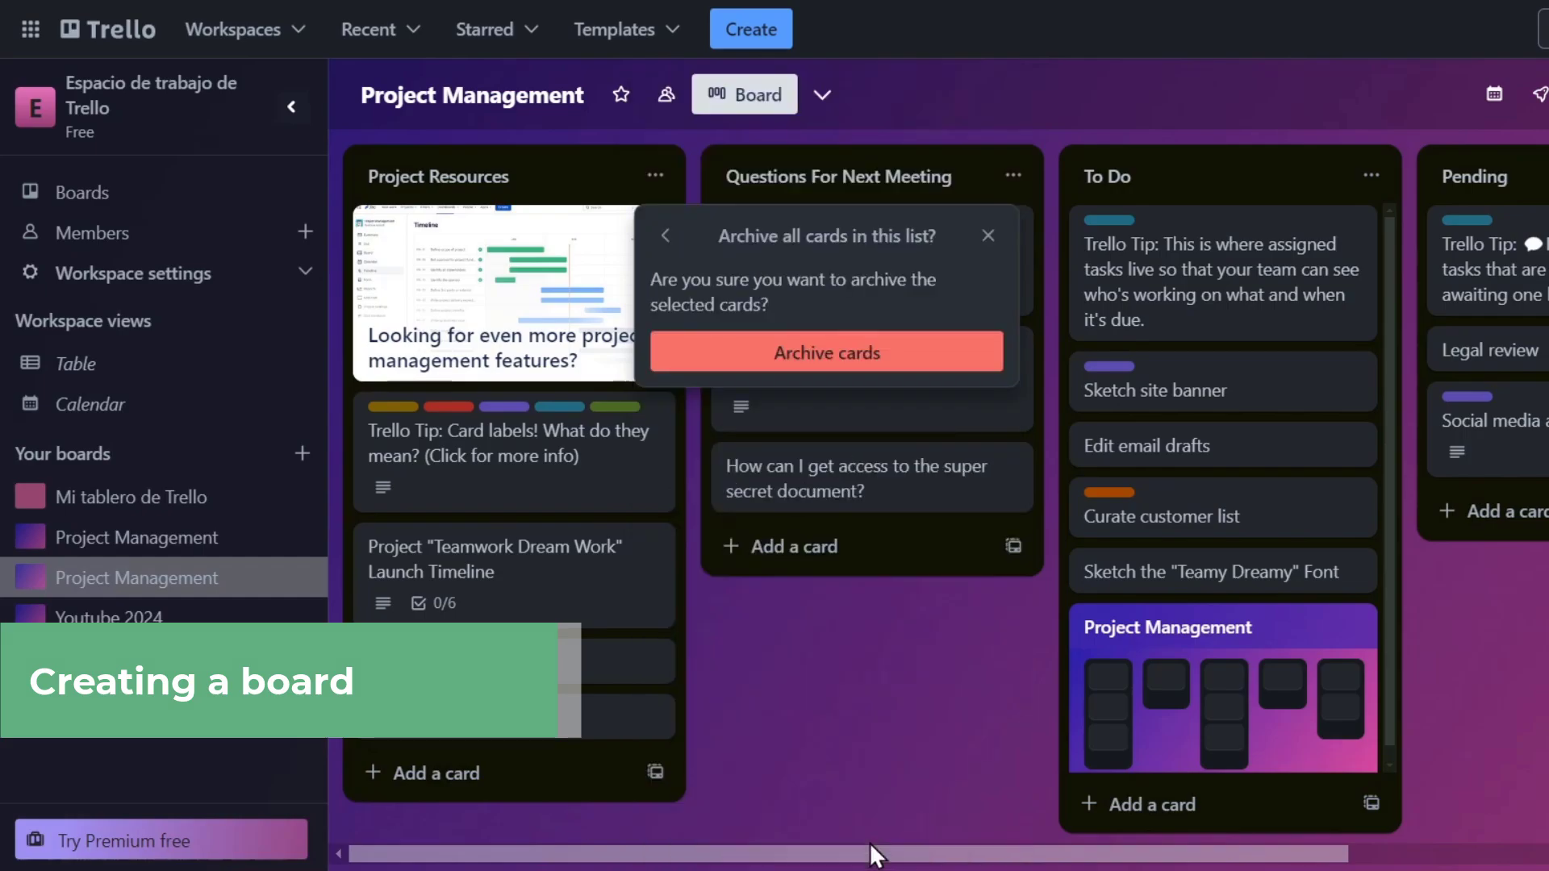
pyautogui.click(858, 357)
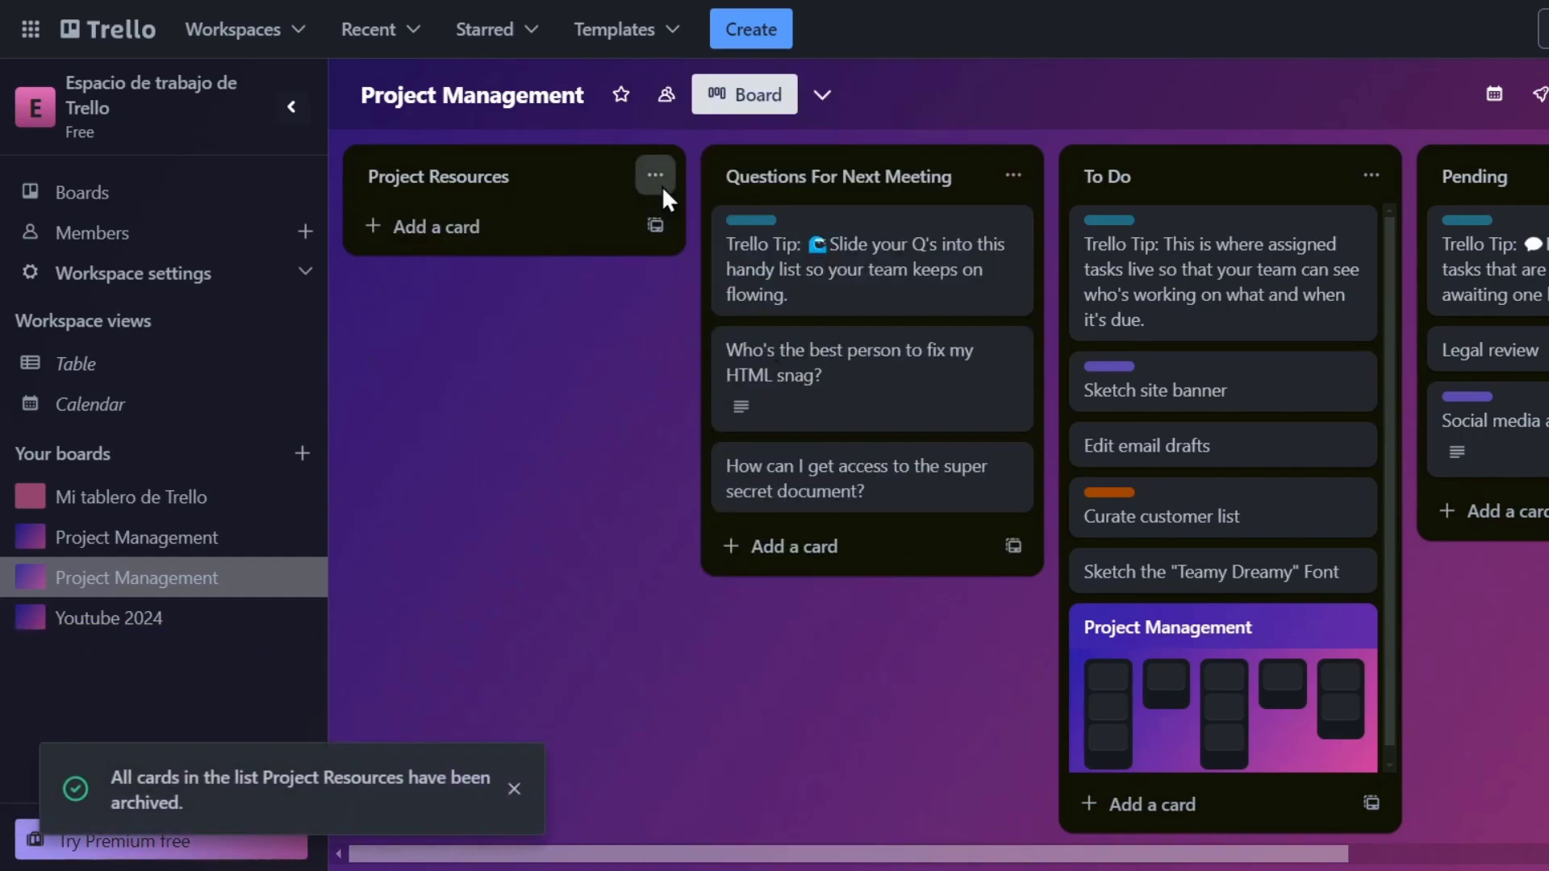
pyautogui.click(657, 178)
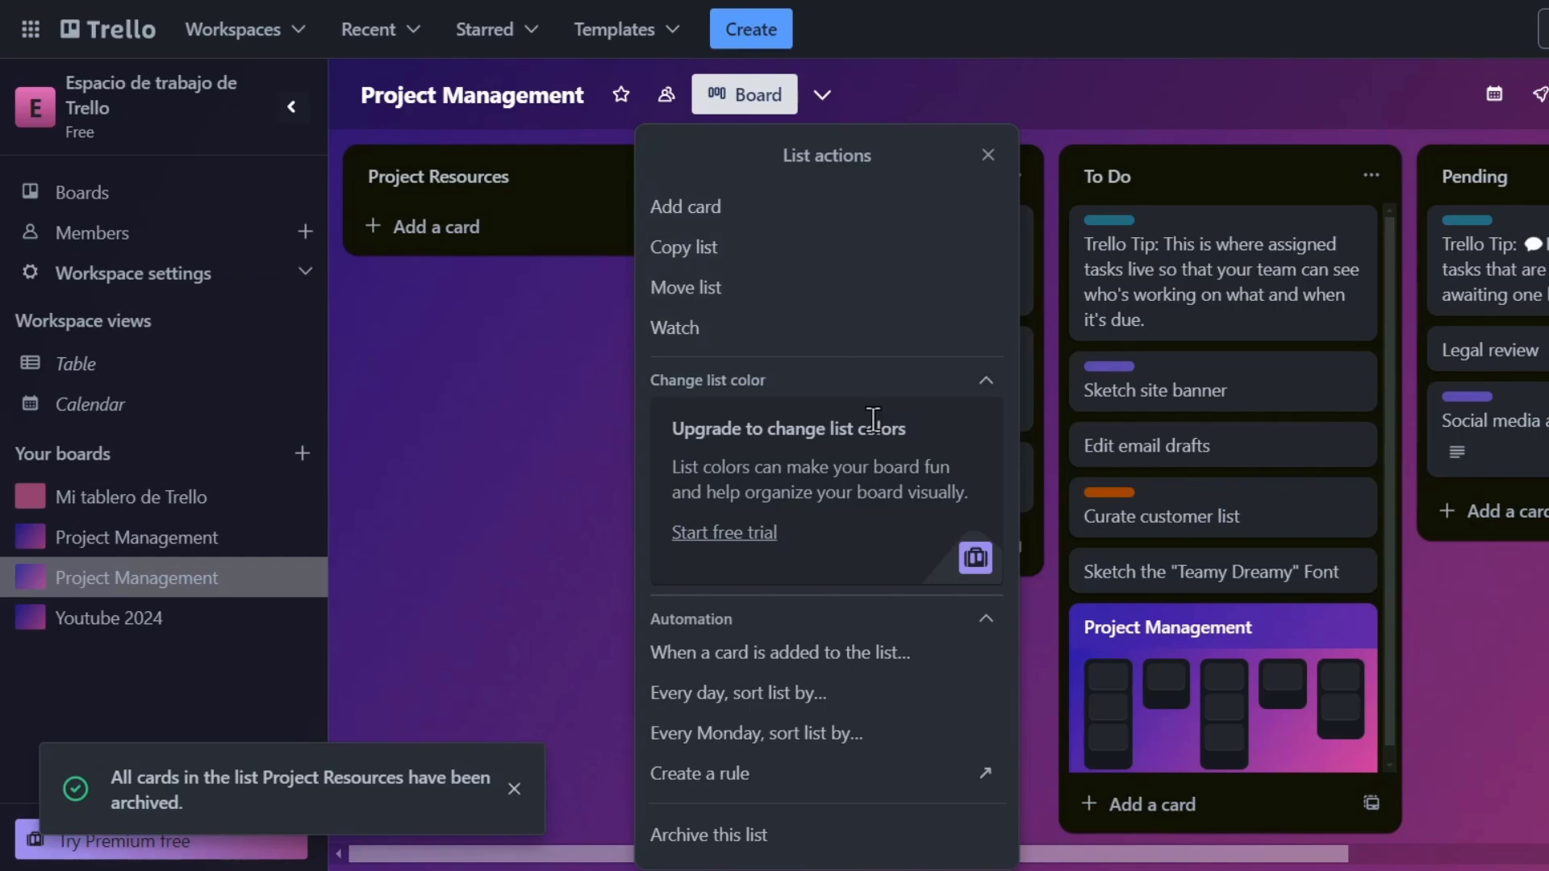
pyautogui.click(588, 353)
# - Rename the Project Resources list to 'Daily Tasks'
pyautogui.click(511, 178)
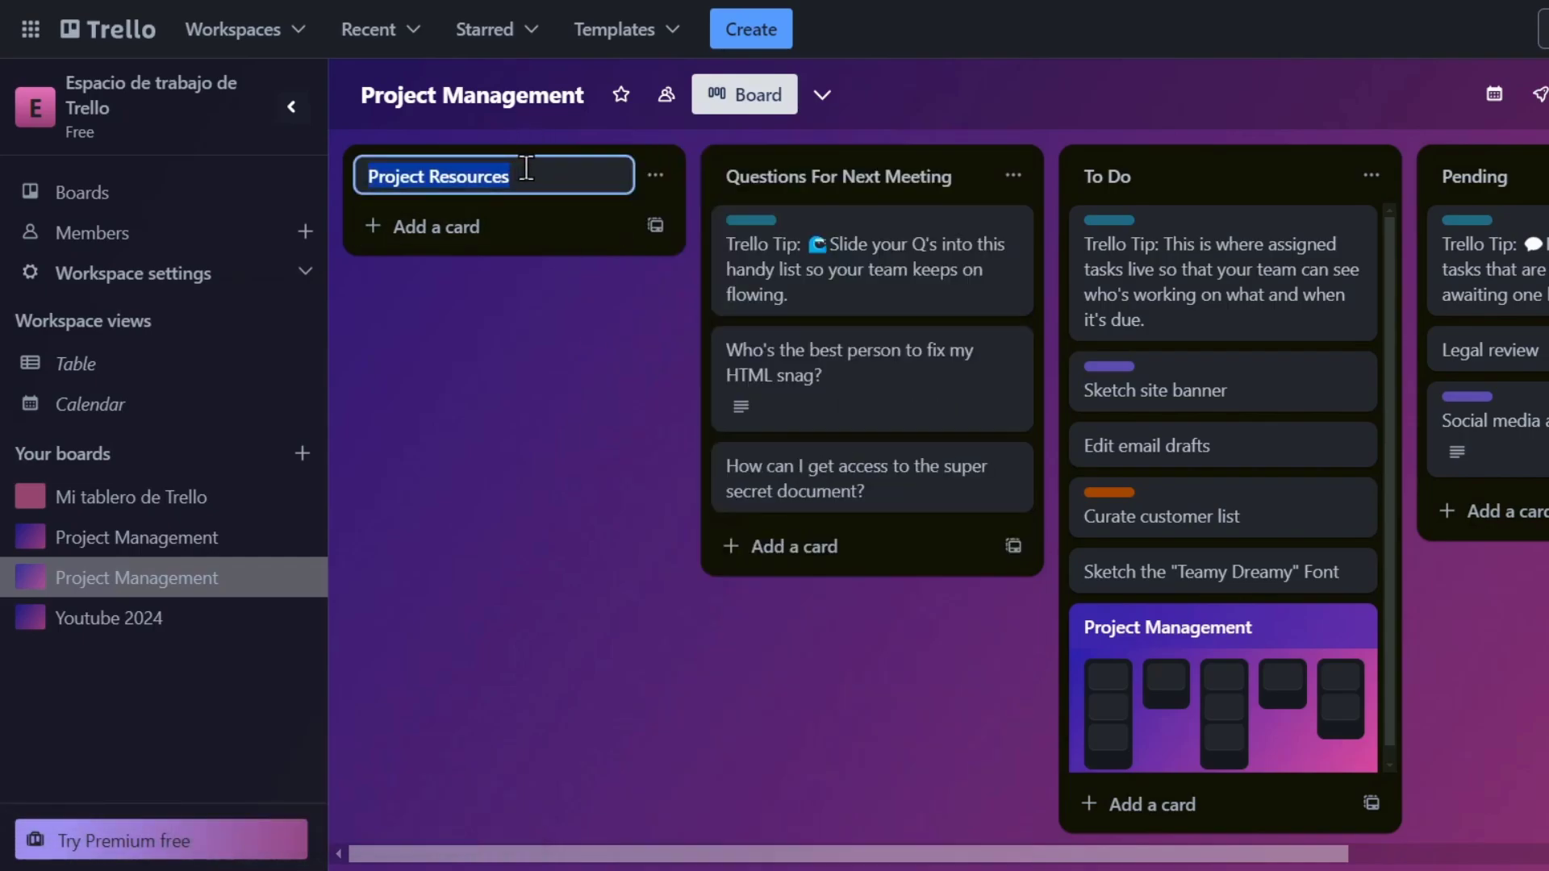
pyautogui.write('Tod')
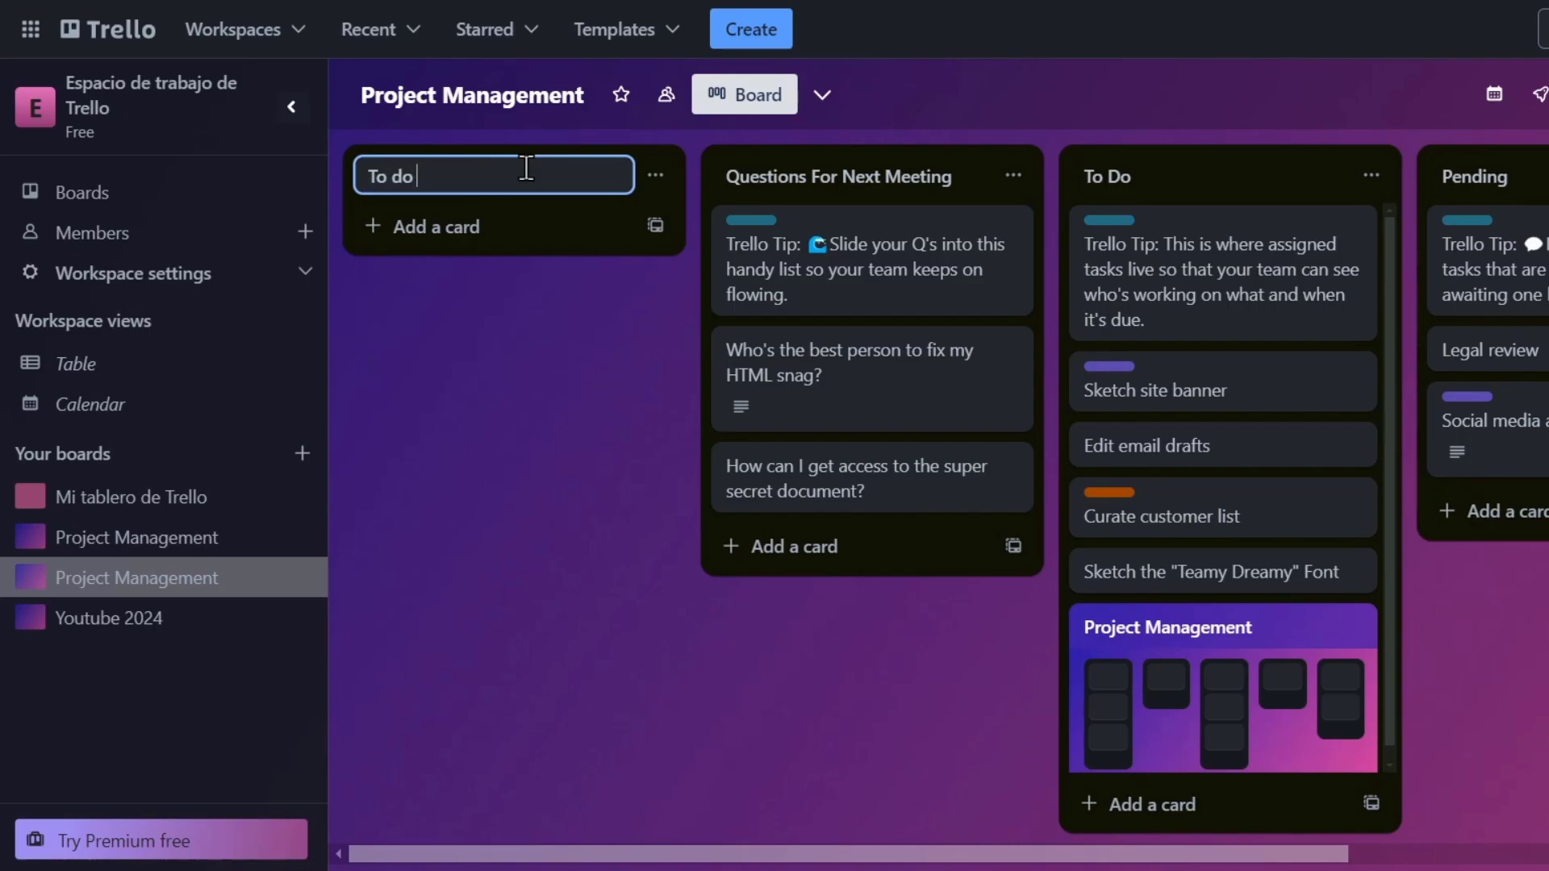
pyautogui.press('BackSpace')
pyautogui.press('BackSpace')
pyautogui.press('BackSpace')
pyautogui.press('BackSpace')
pyautogui.press('BackSpace')
pyautogui.press('BackSpace')
pyautogui.press('BackSpace')
pyautogui.press('BackSpace')
pyautogui.press('BackSpace')
pyautogui.press('BackSpace')
pyautogui.write('Daily Tasks')
pyautogui.press('Return')
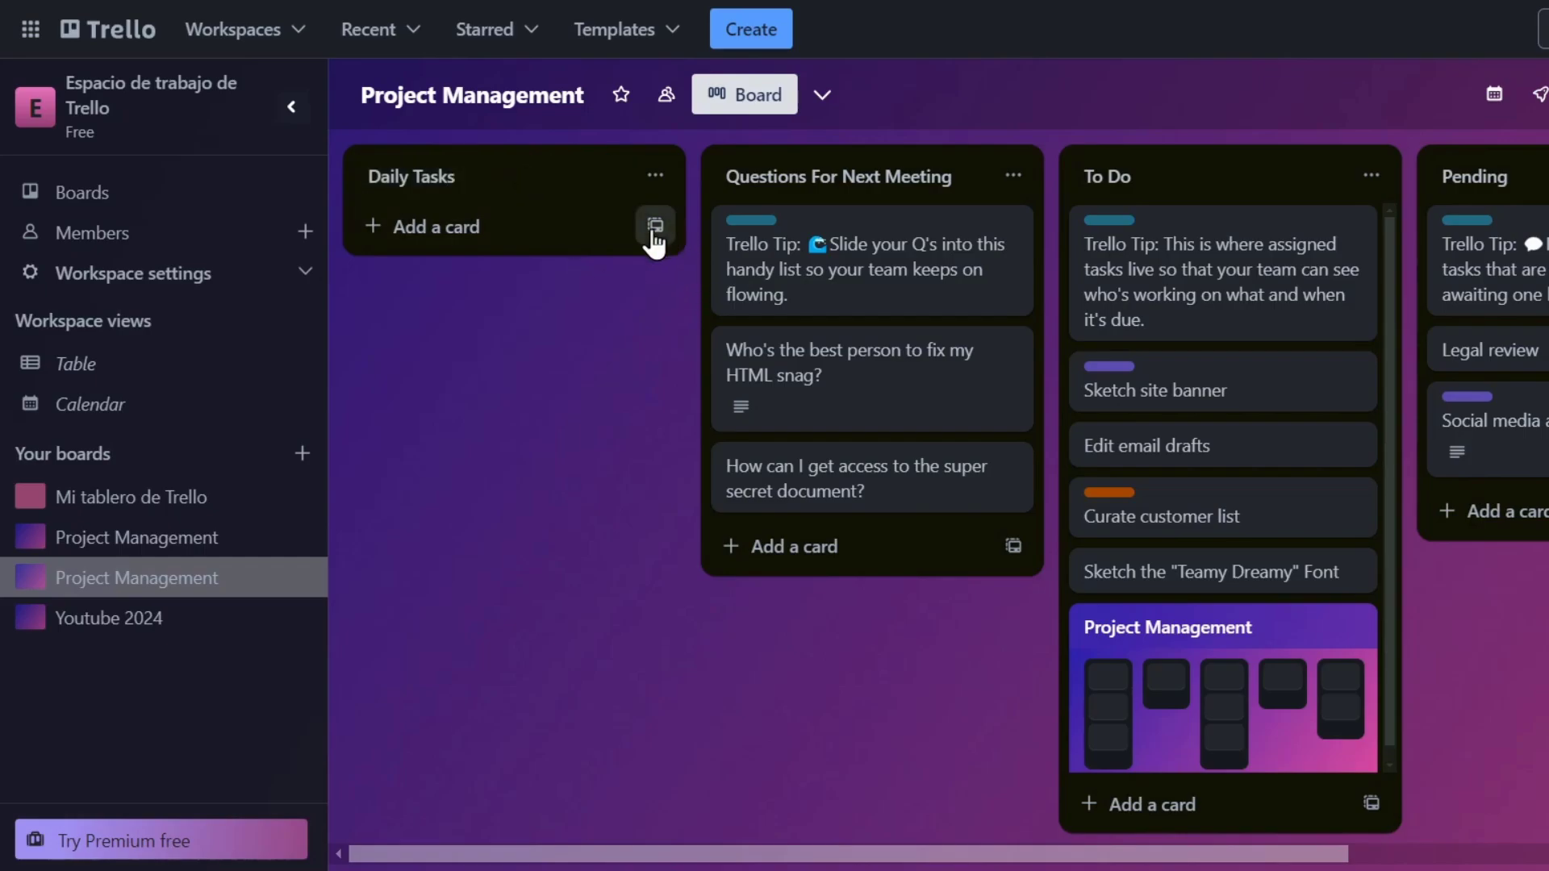
# - Add a card named 'Do Laundry' to the Daily Tasks list
pyautogui.click(473, 228)
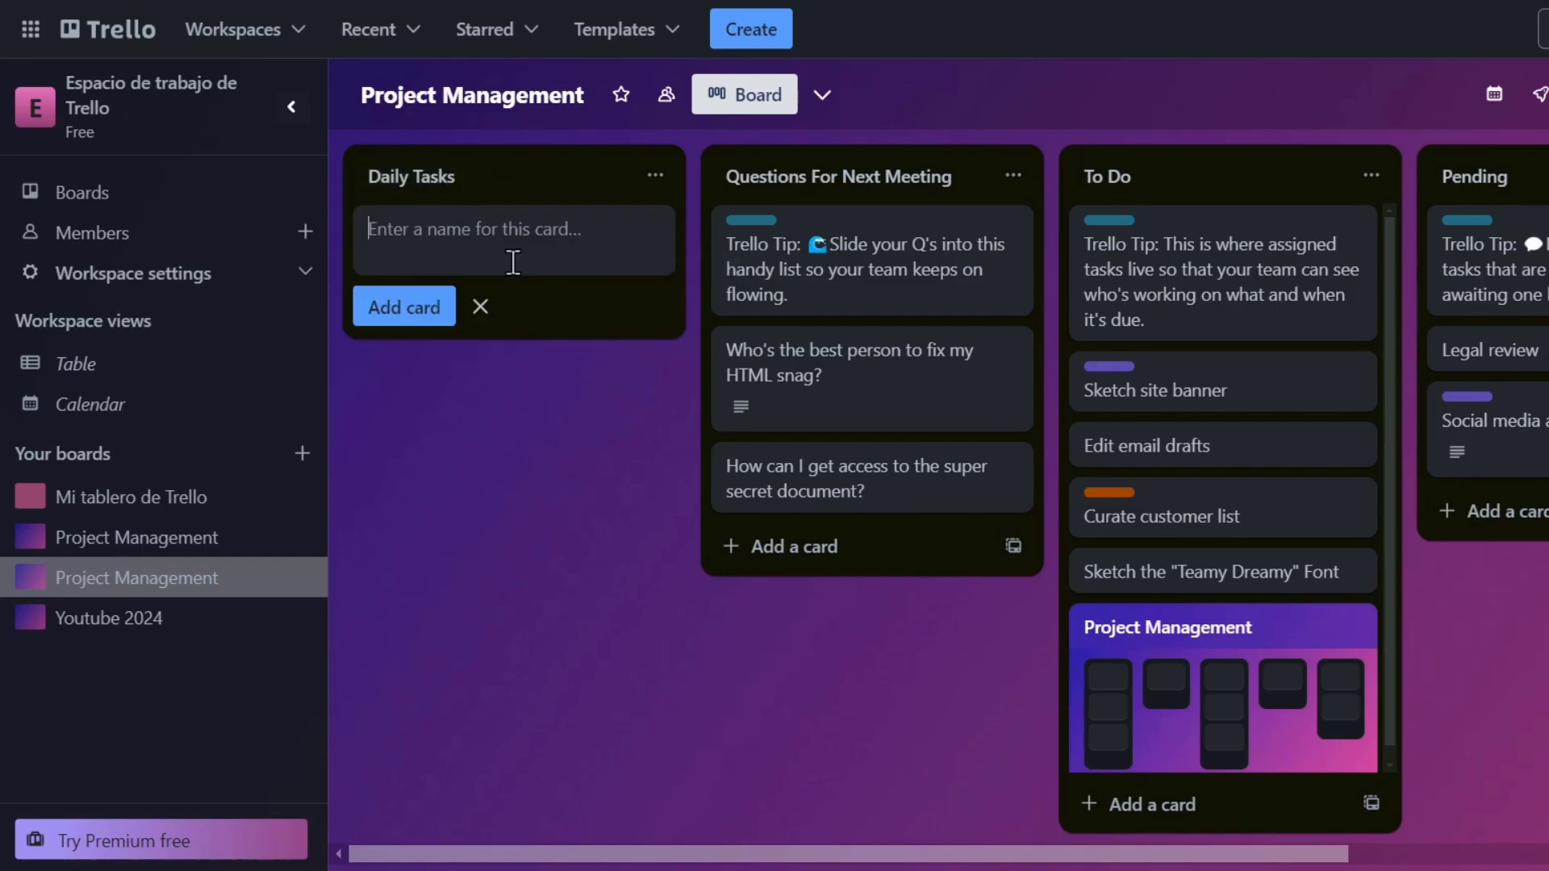
pyautogui.write('Do L')
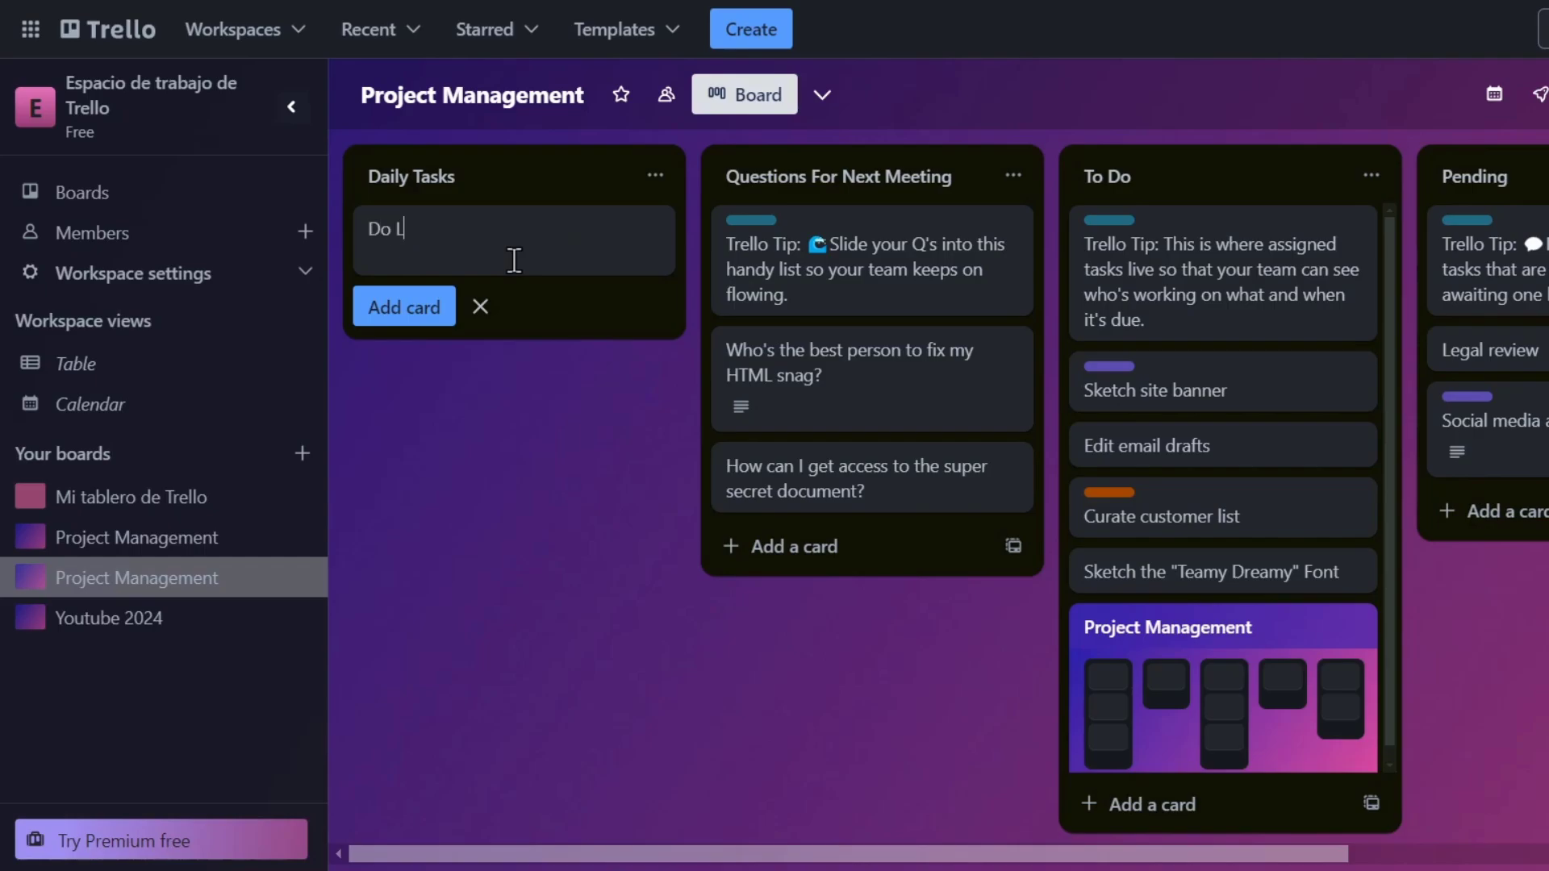
pyautogui.write('aundry')
pyautogui.press('Return')
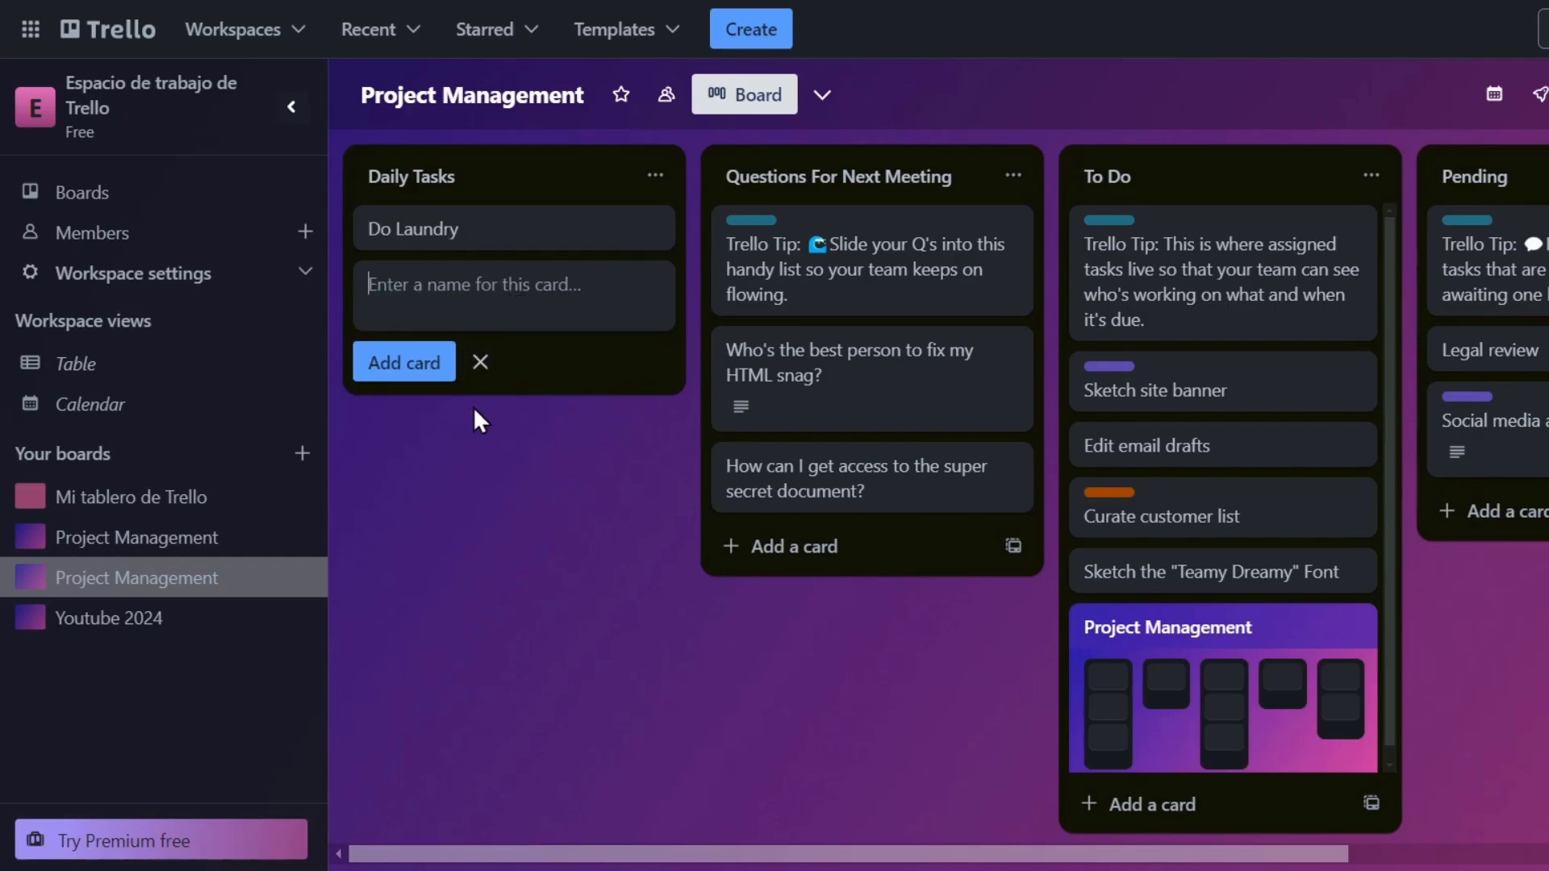
pyautogui.click(436, 432)
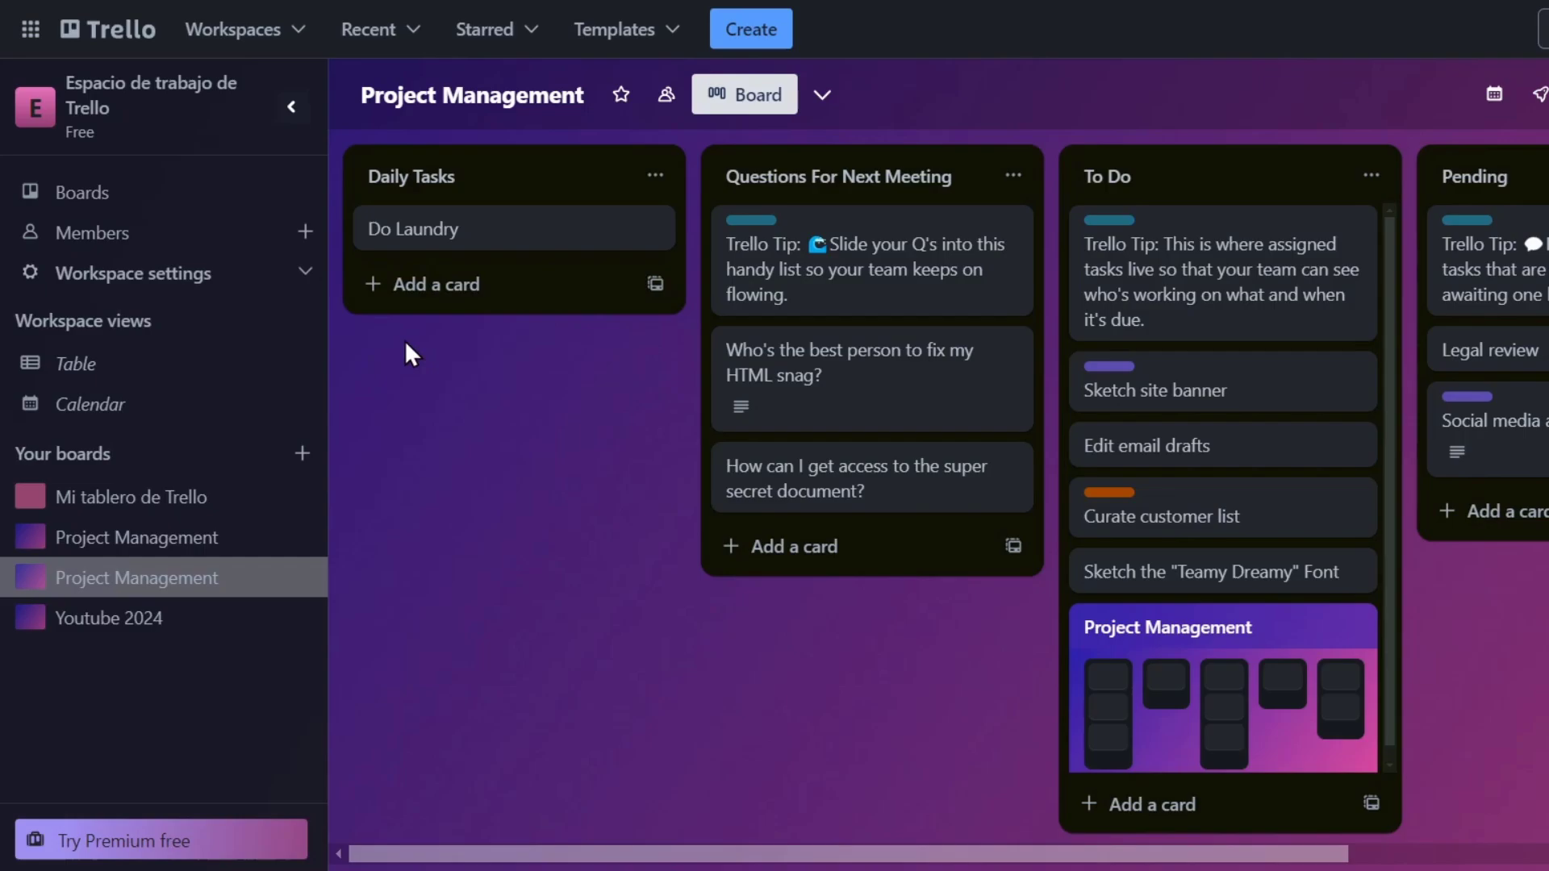
# - Save the Do Laundry description as 'Do:', '1- task 12', '2- task 2'
pyautogui.click(501, 242)
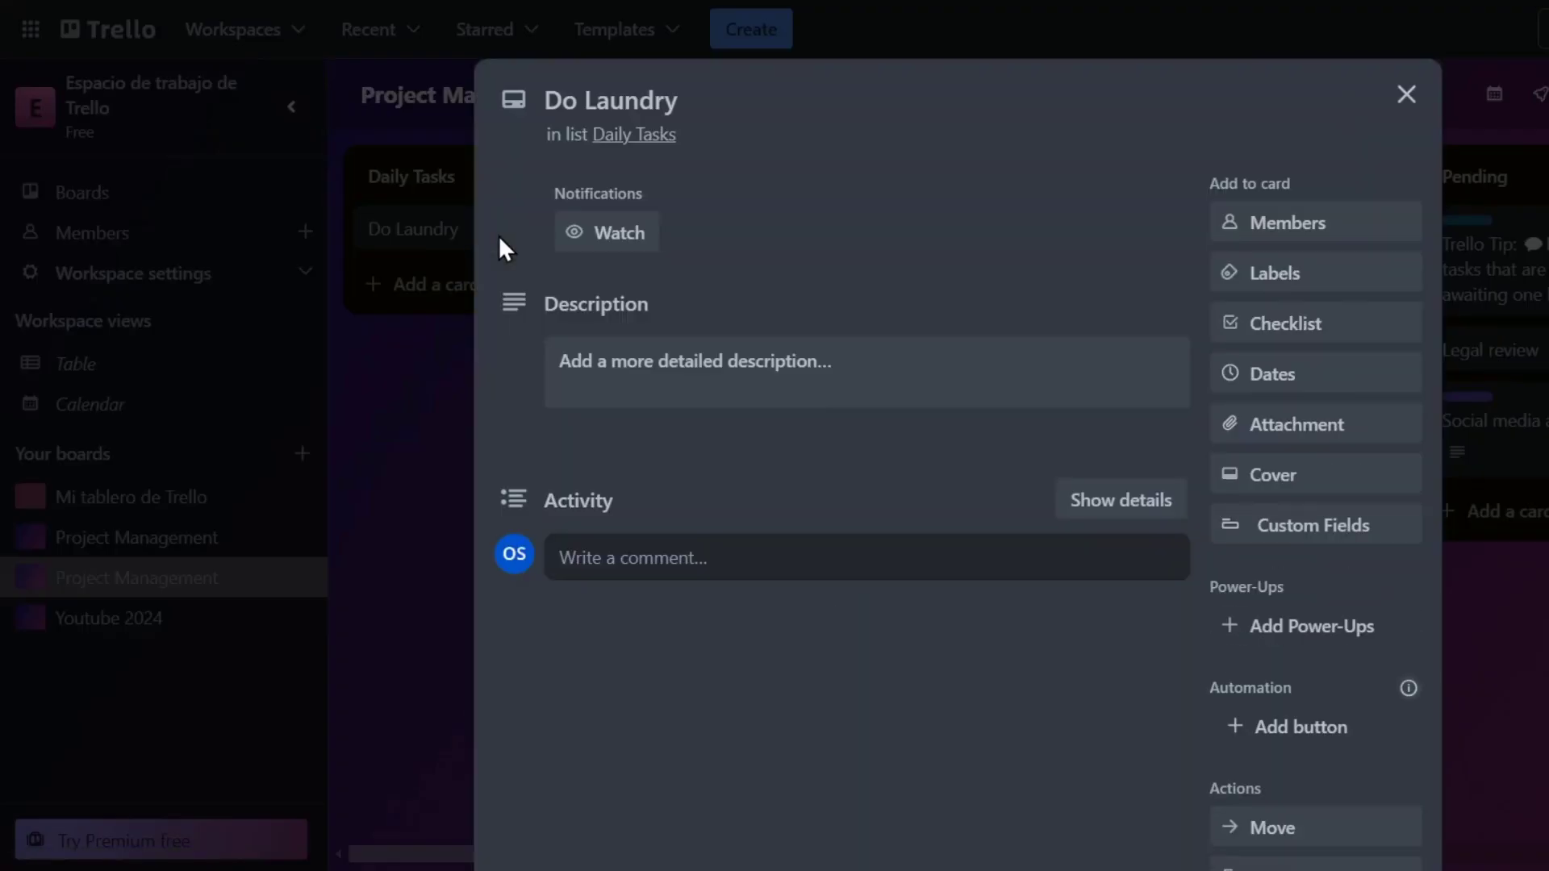
pyautogui.press('e')
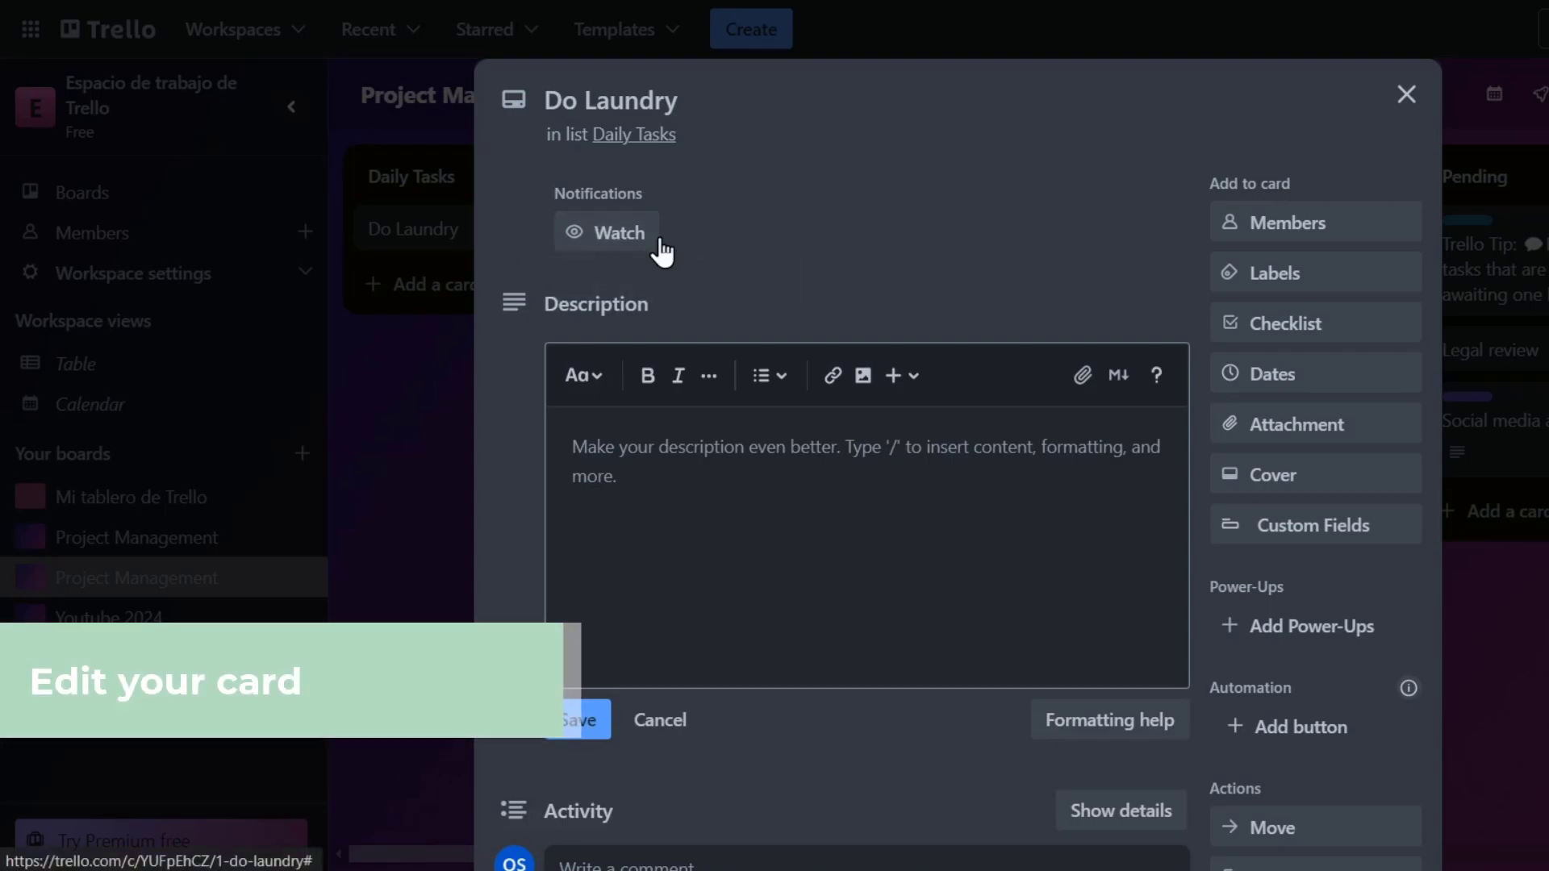
pyautogui.click(758, 464)
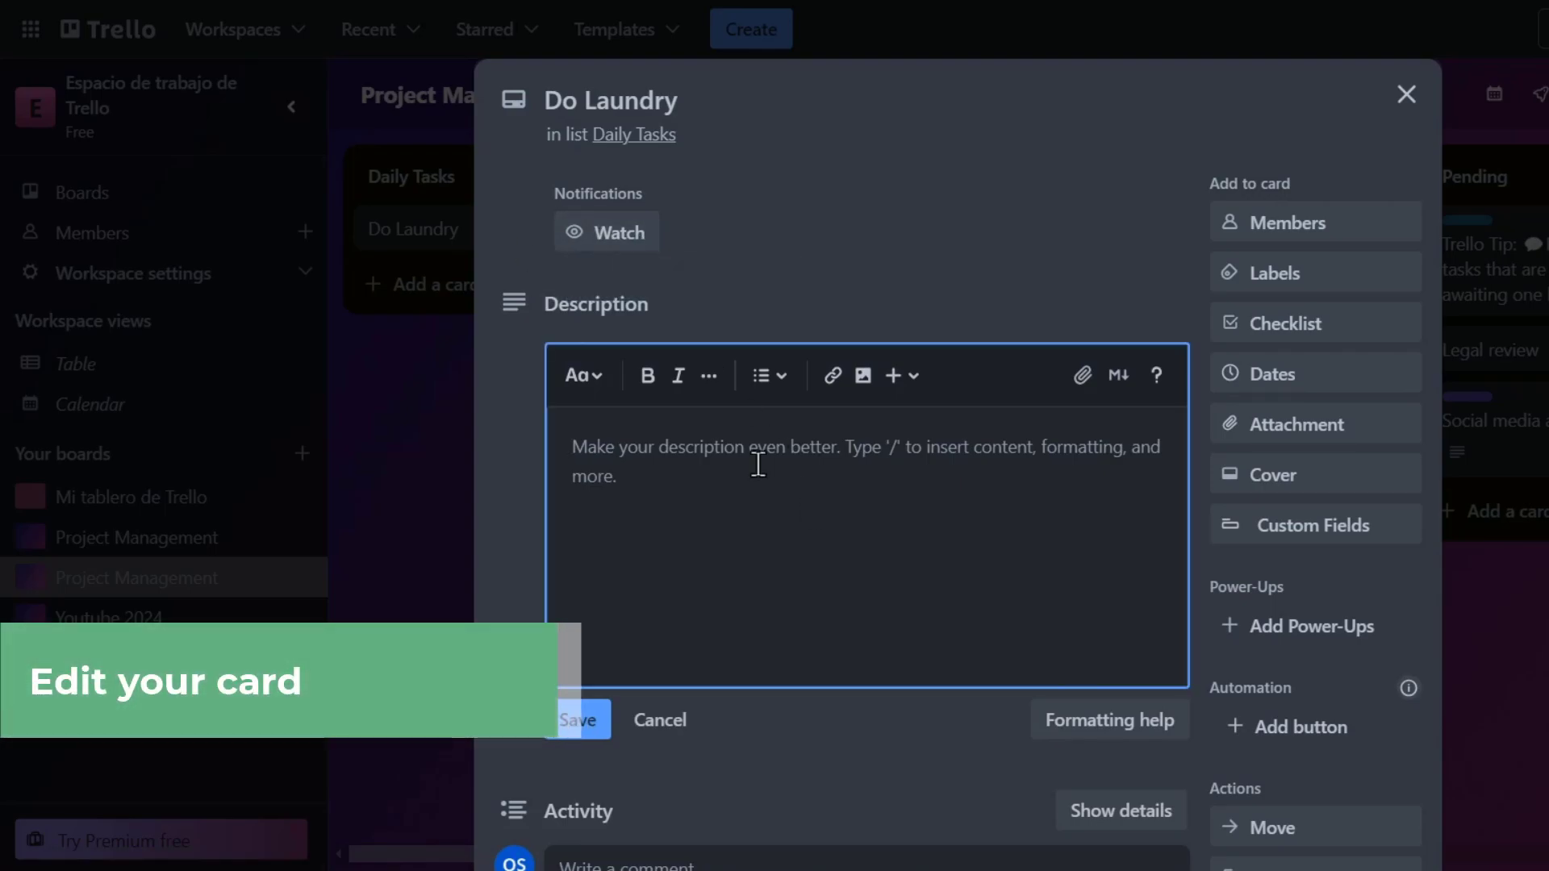
pyautogui.write('Do:')
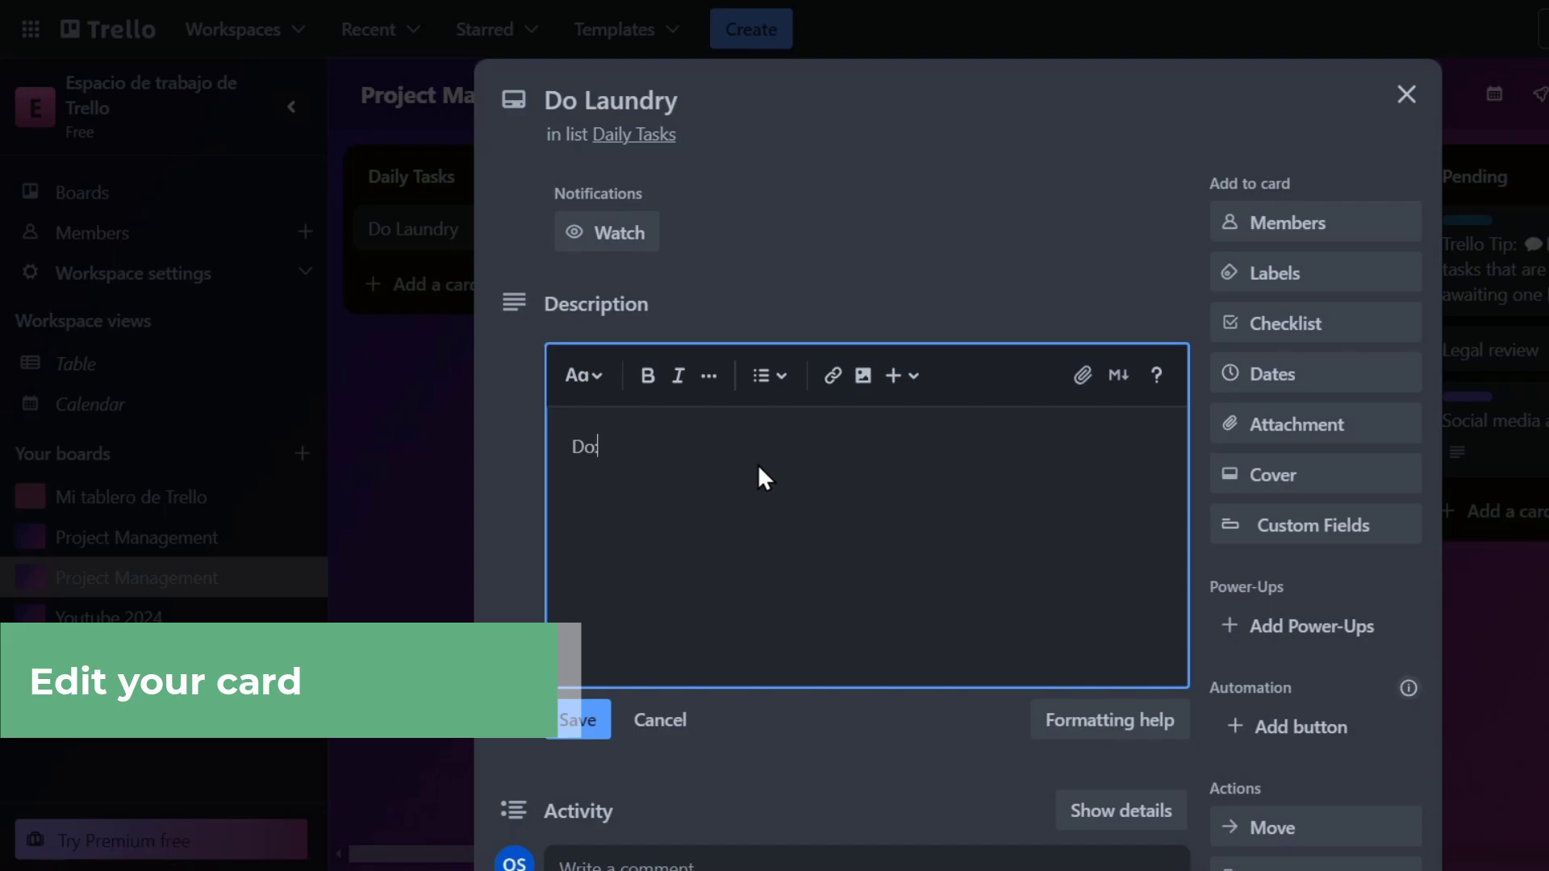
pyautogui.press('Return')
pyautogui.write('1- task 12')
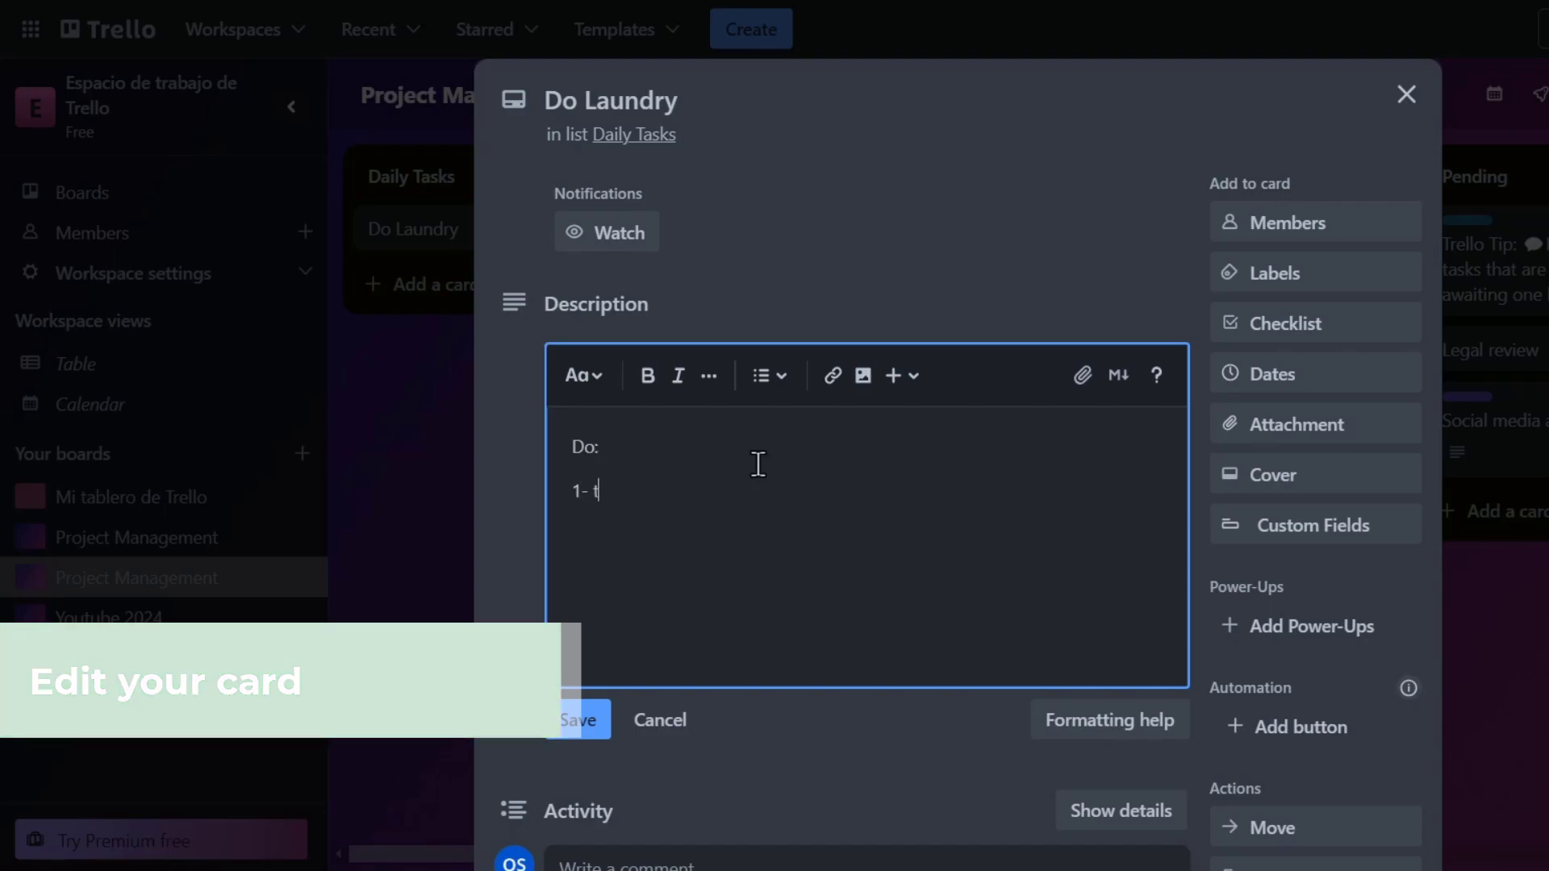
pyautogui.press('Return')
pyautogui.press('BackSpace')
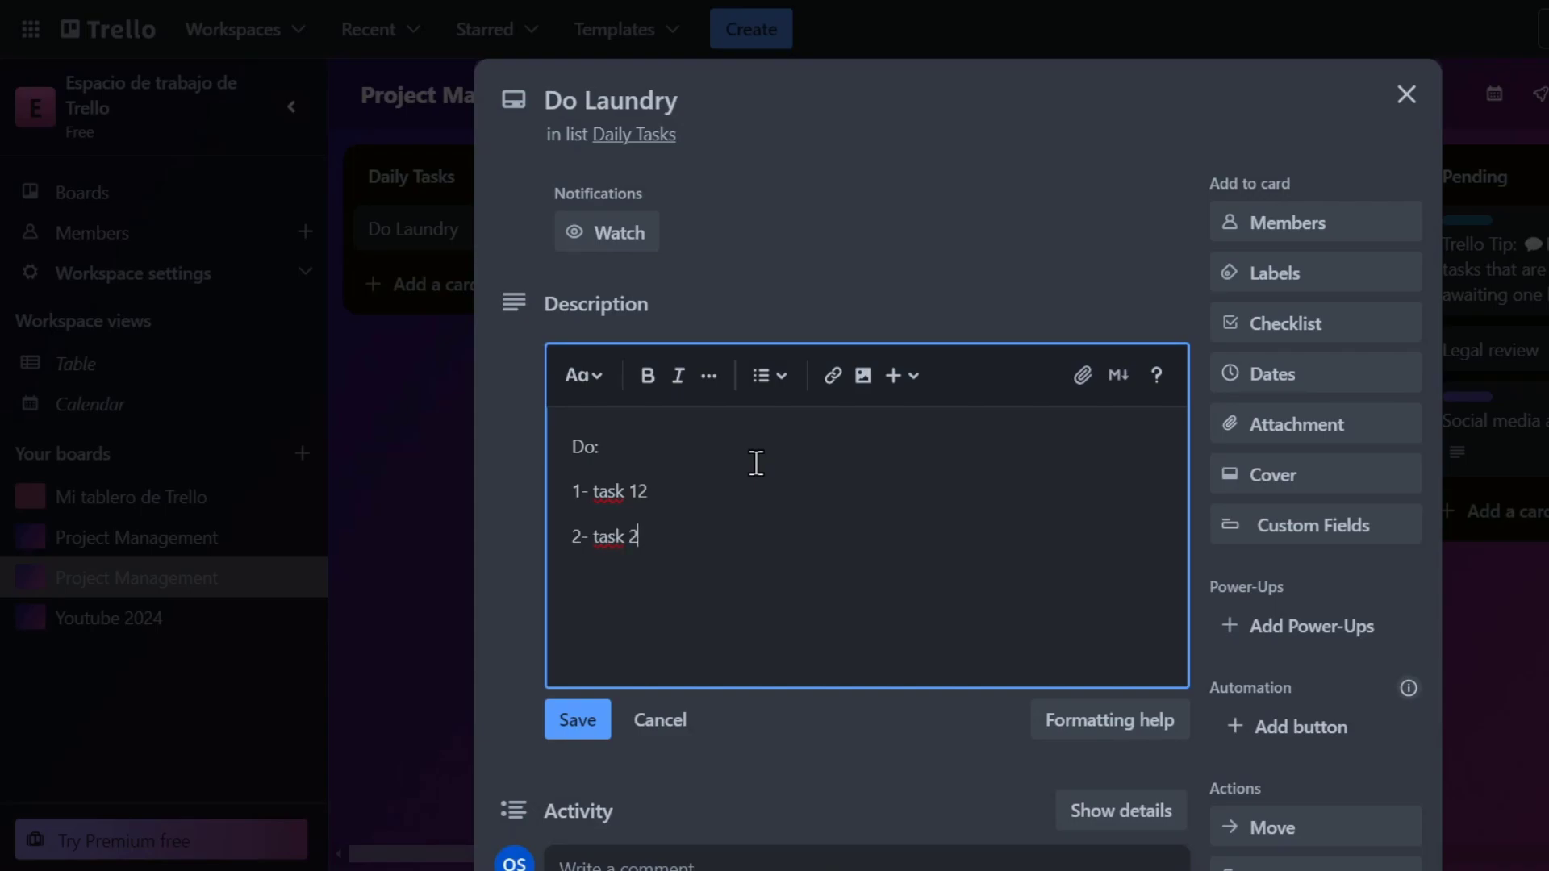
pyautogui.click(594, 718)
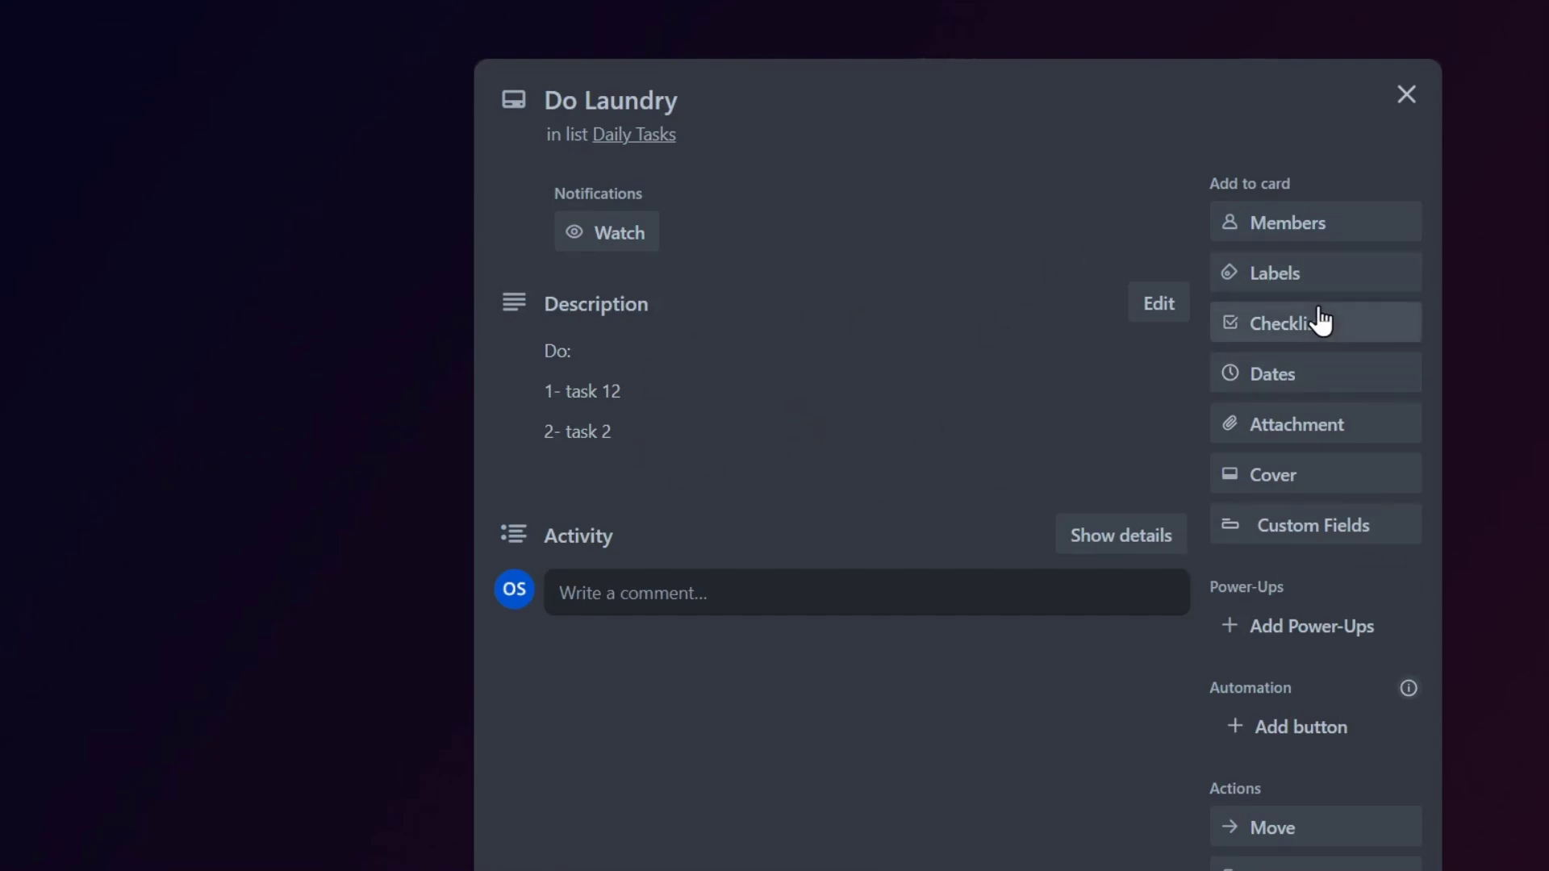
# - Glance at the card's Members and Labels options without changing anything
pyautogui.click(1311, 229)
pyautogui.press('Escape')
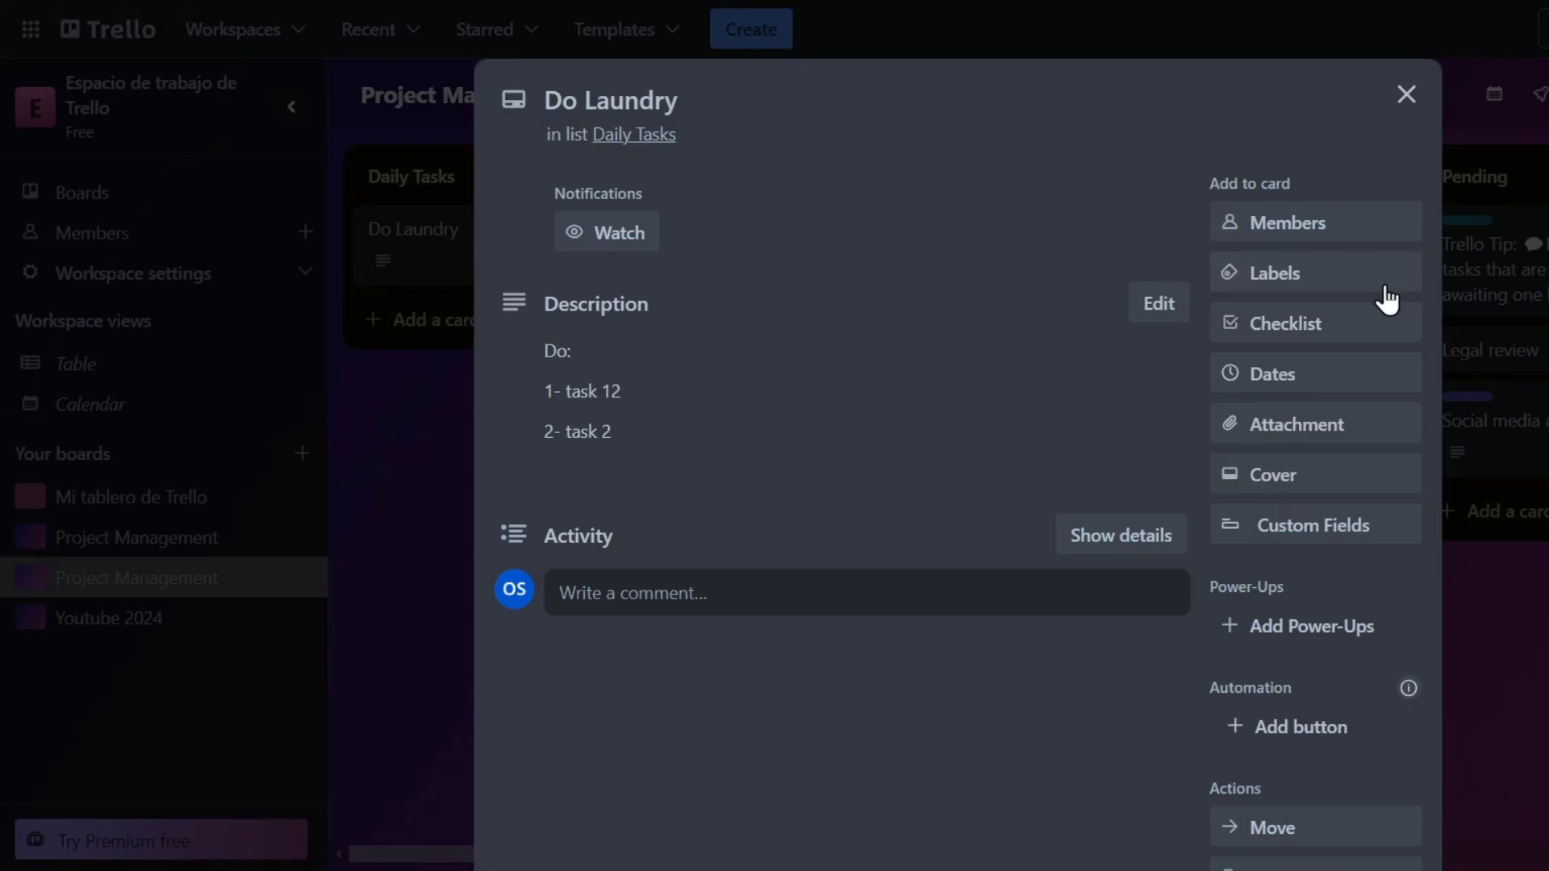
pyautogui.click(1371, 276)
pyautogui.press('Escape')
# - Add a checklist with items do 1, do 2, do 3 and tick do 2 as done
pyautogui.click(1369, 327)
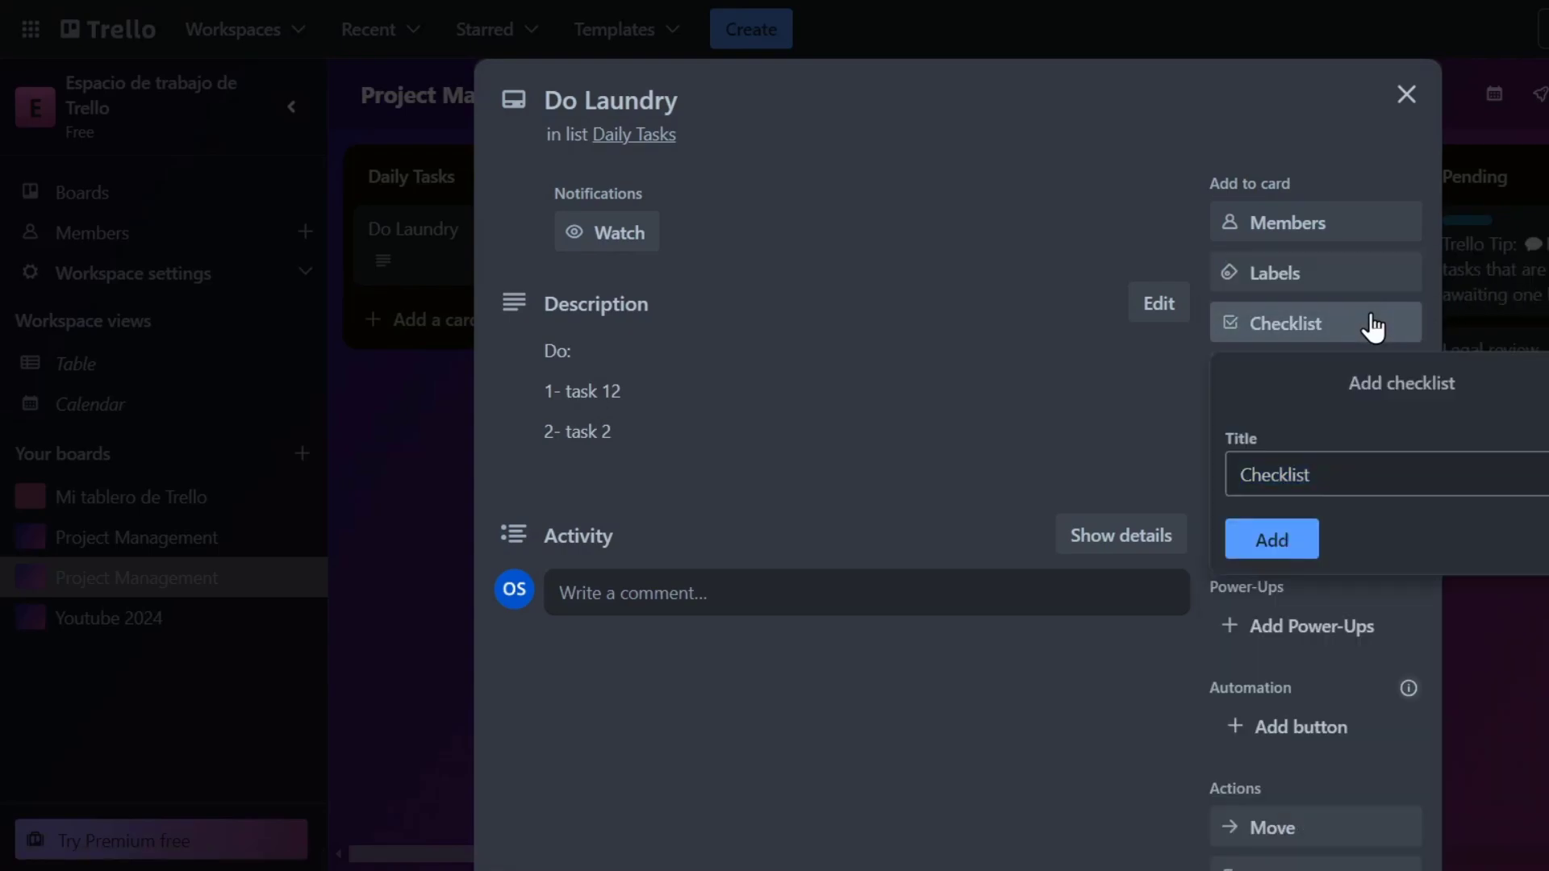
pyautogui.click(1313, 537)
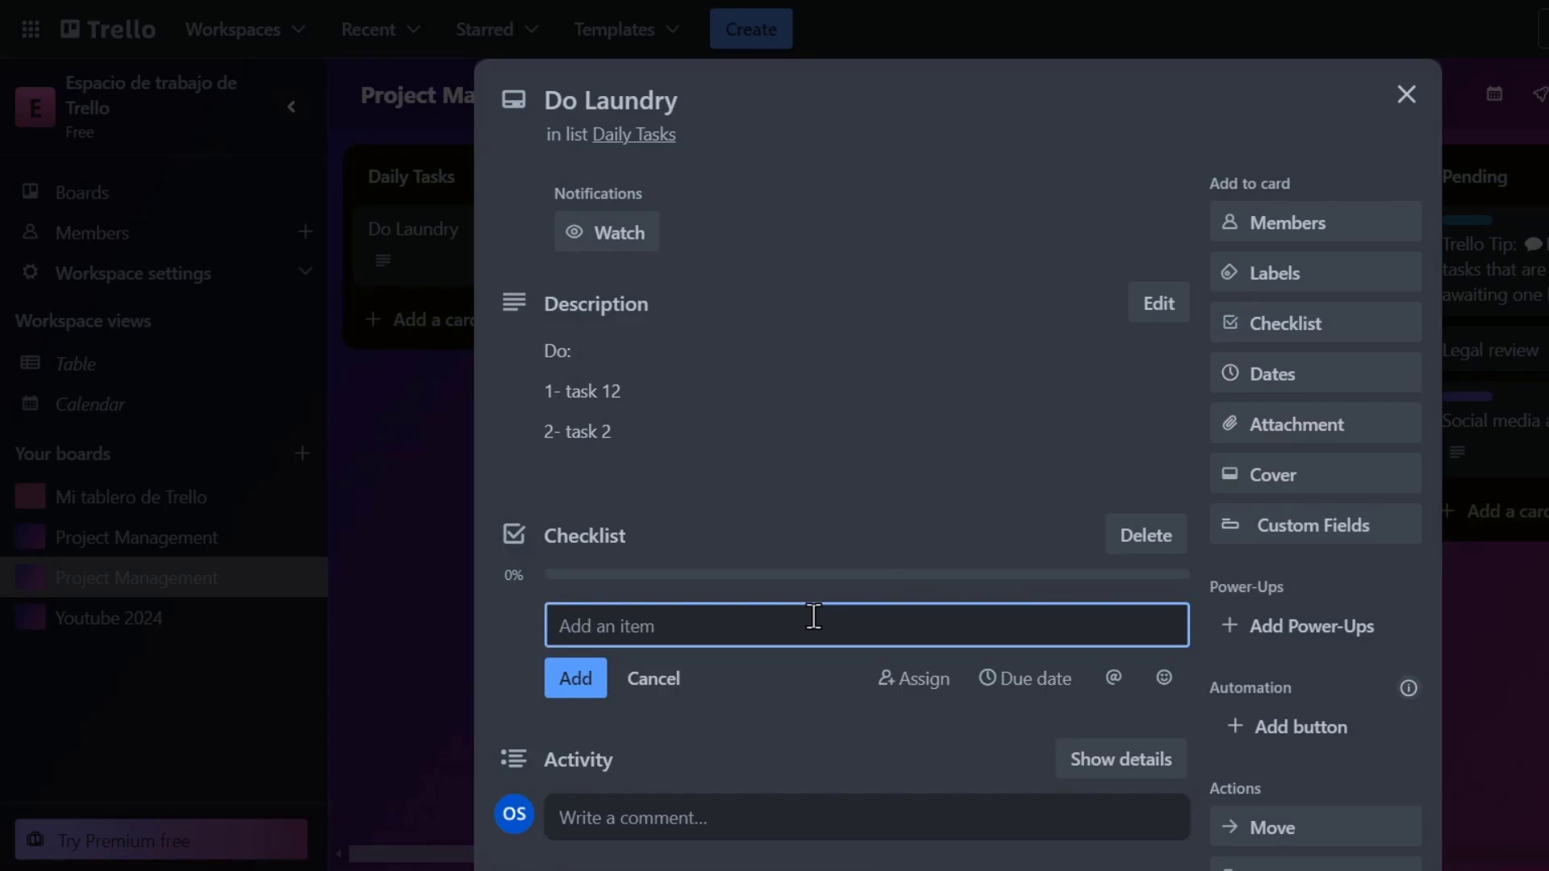
pyautogui.write('do 1')
pyautogui.press('Return')
pyautogui.write('do 2')
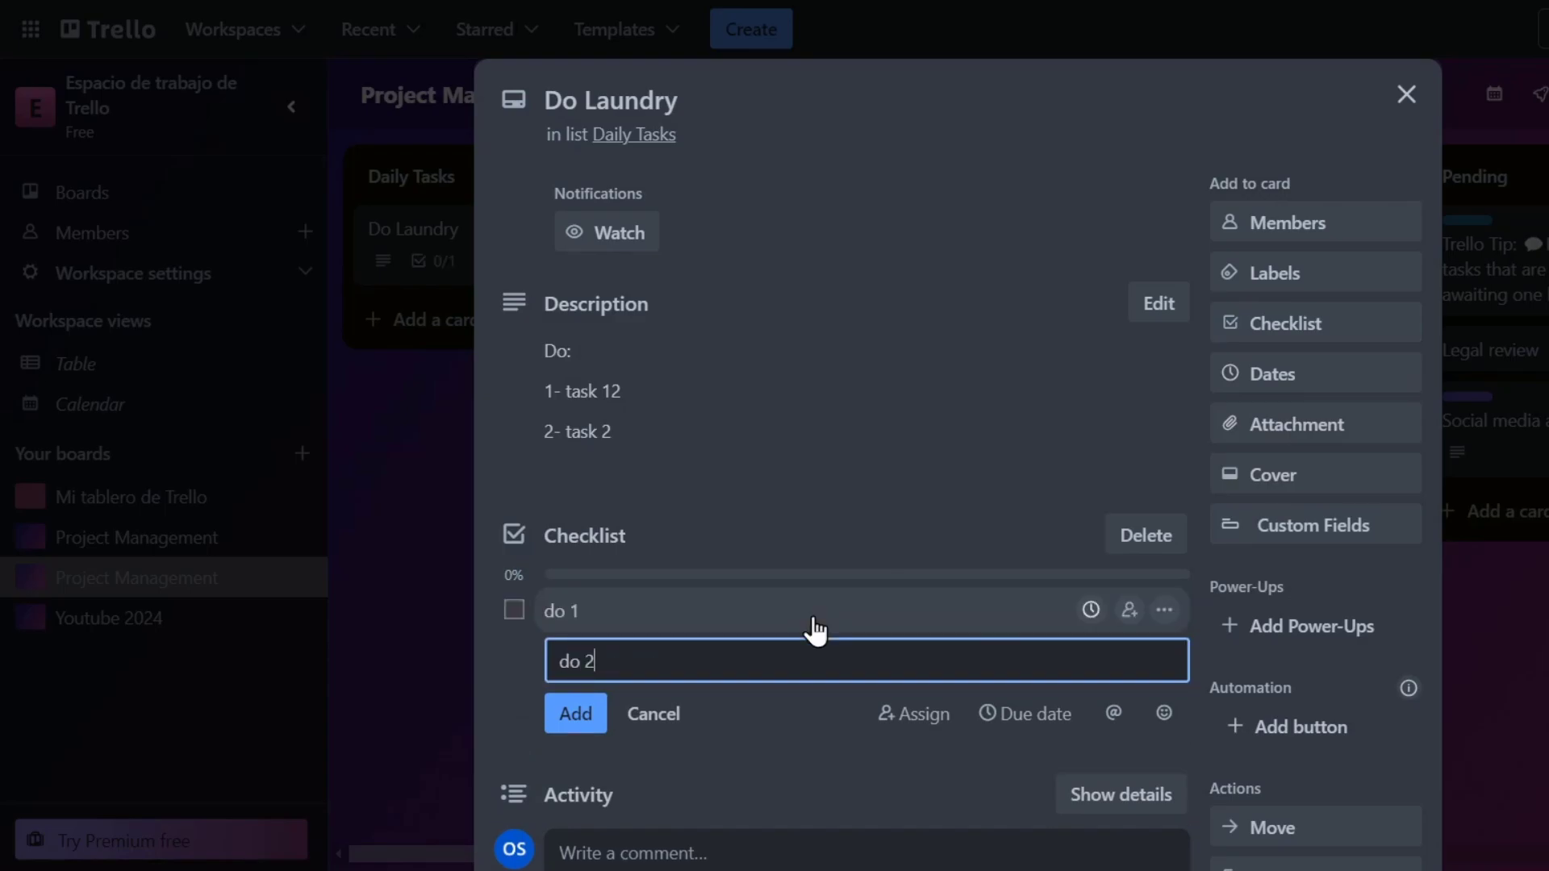
pyautogui.press('Return')
pyautogui.write('do')
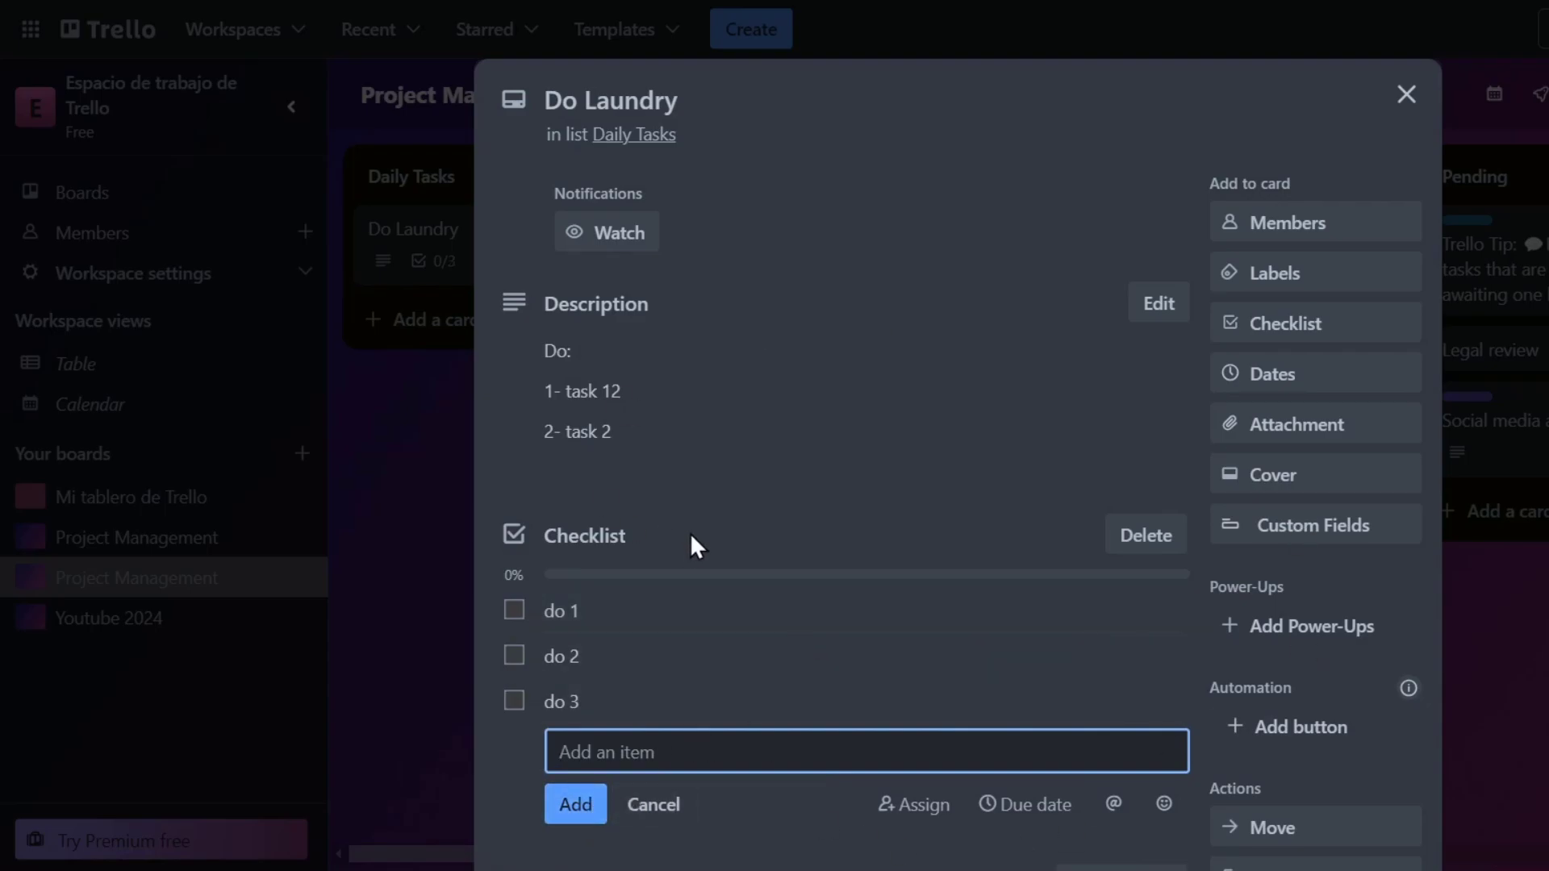
pyautogui.click(655, 803)
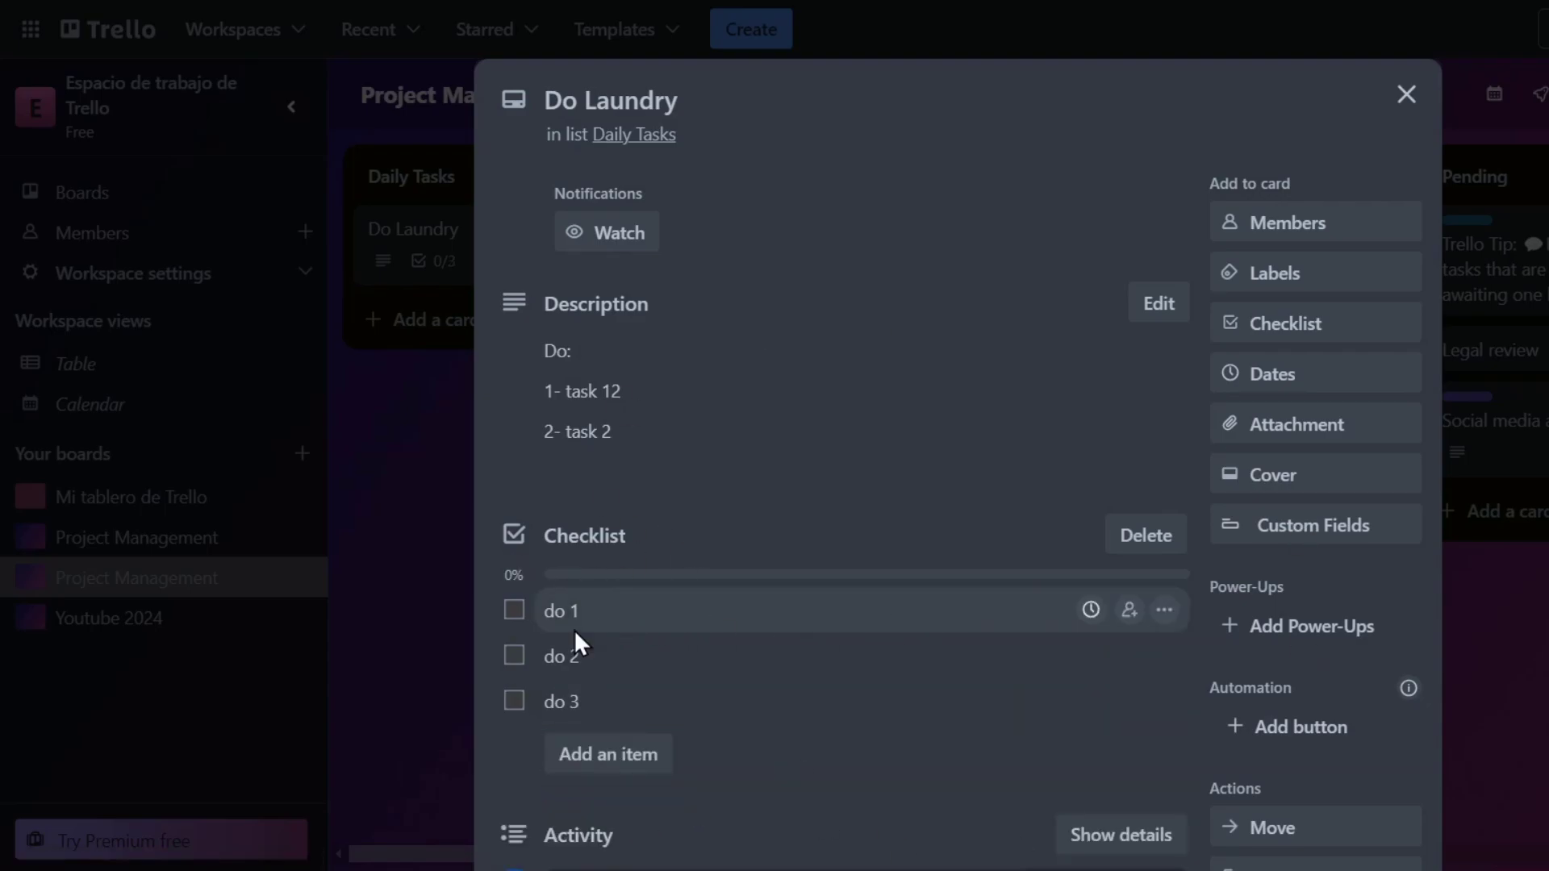
pyautogui.click(514, 655)
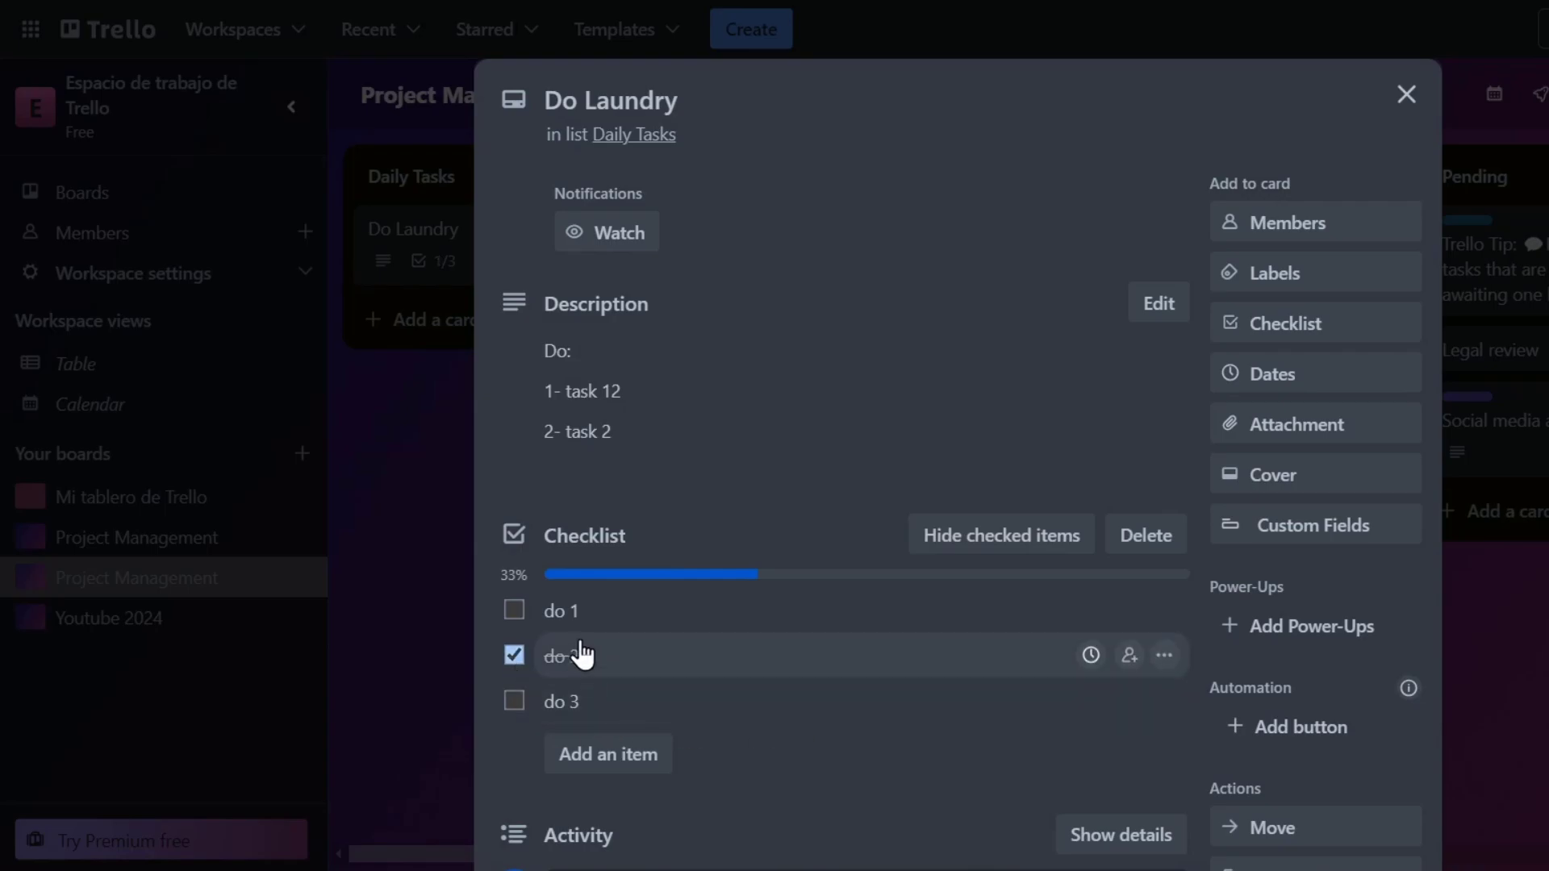
# - Give the Do Laundry card a green full-card cover
pyautogui.scroll(-4, 956, 375)
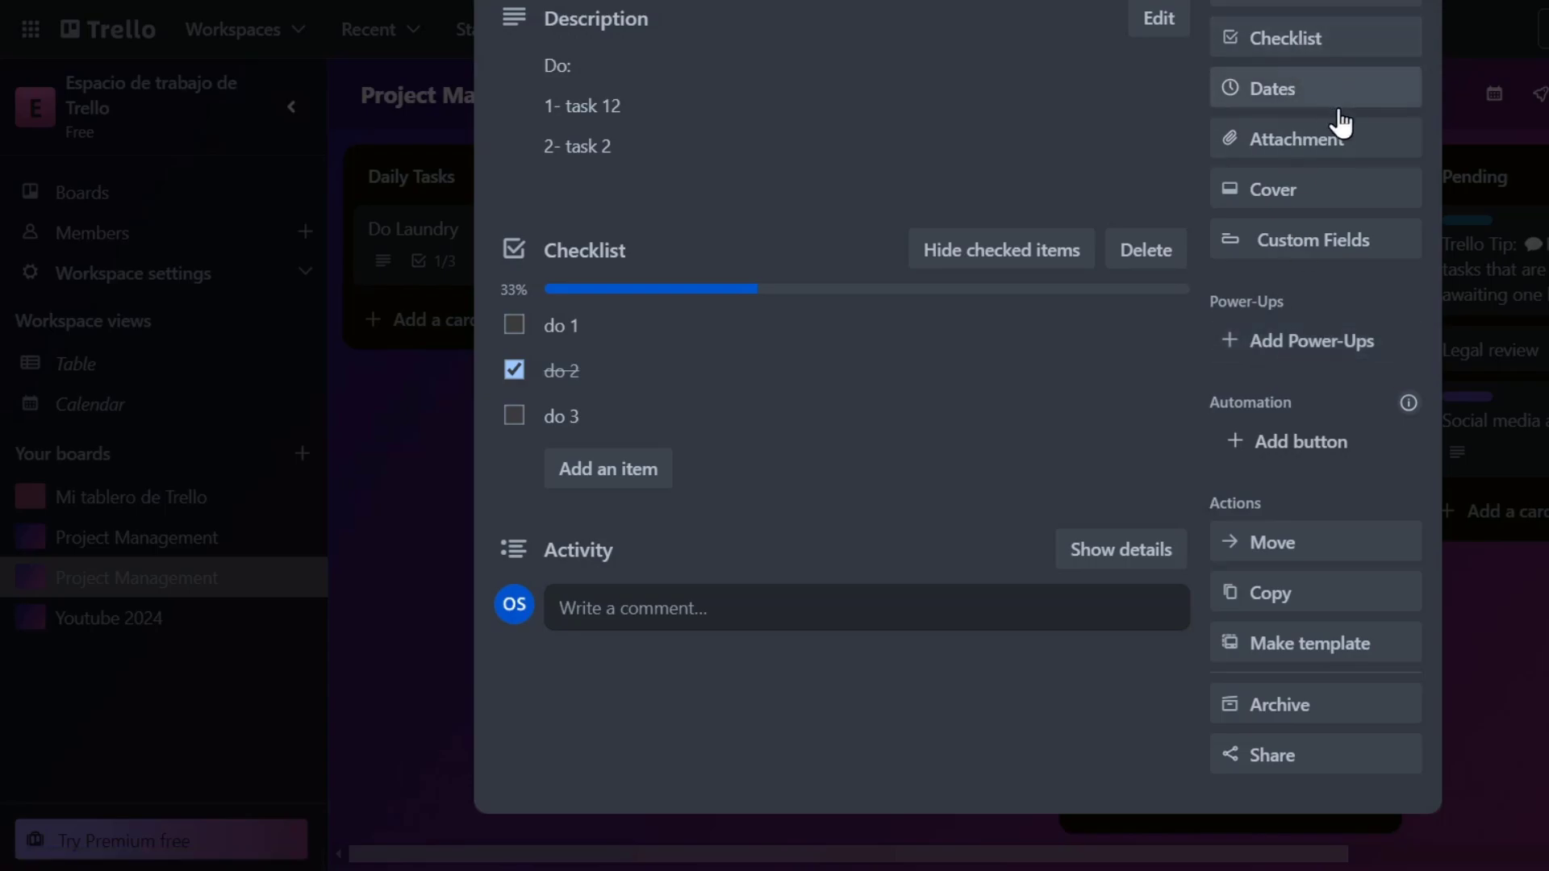
pyautogui.click(1272, 189)
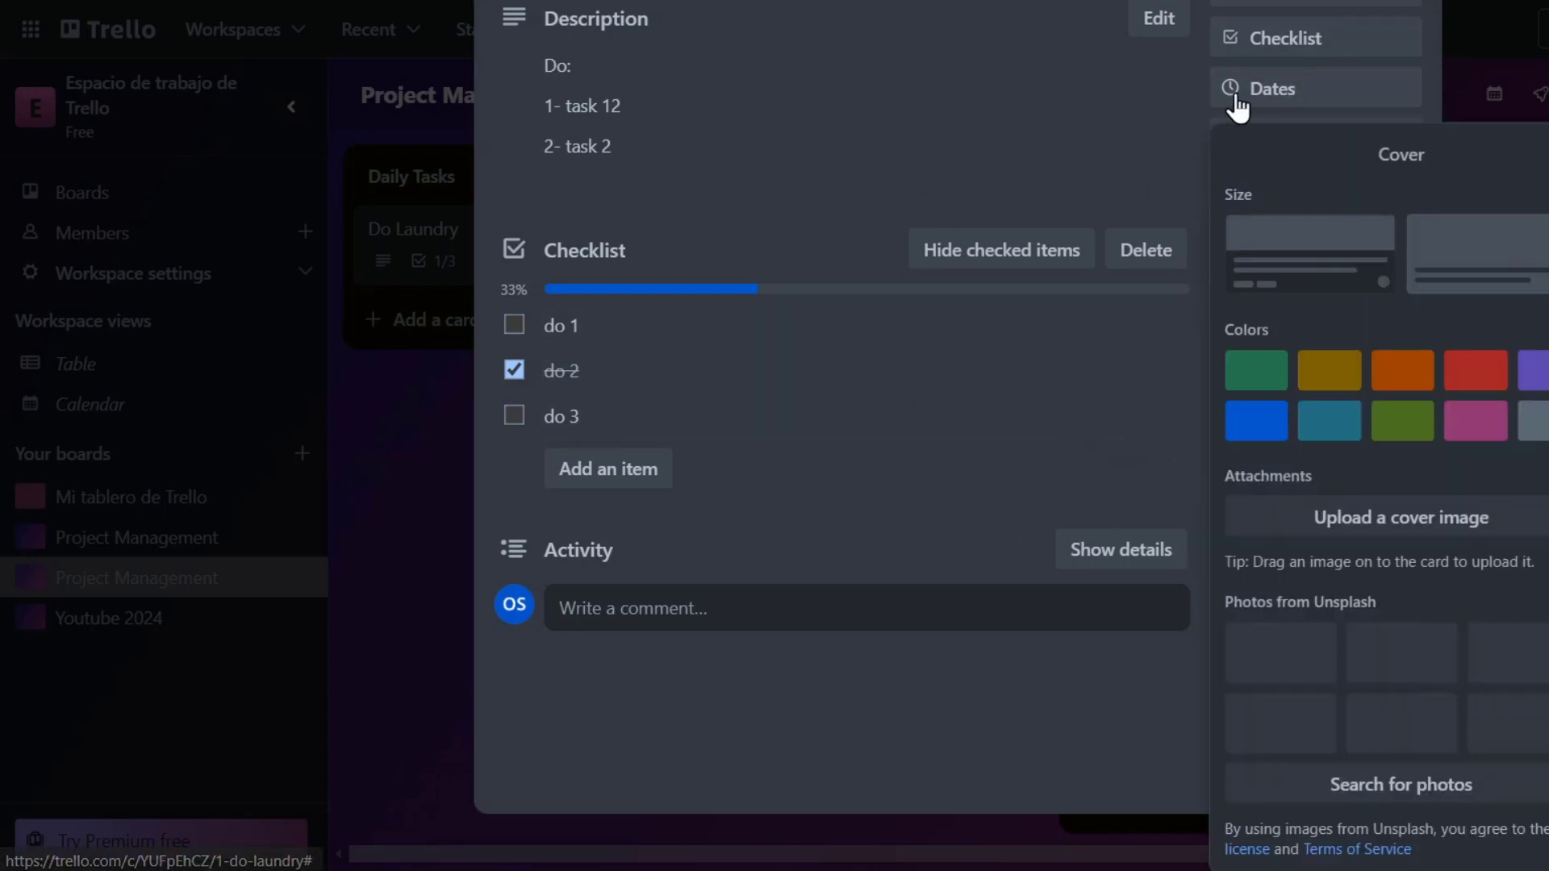
pyautogui.click(1252, 373)
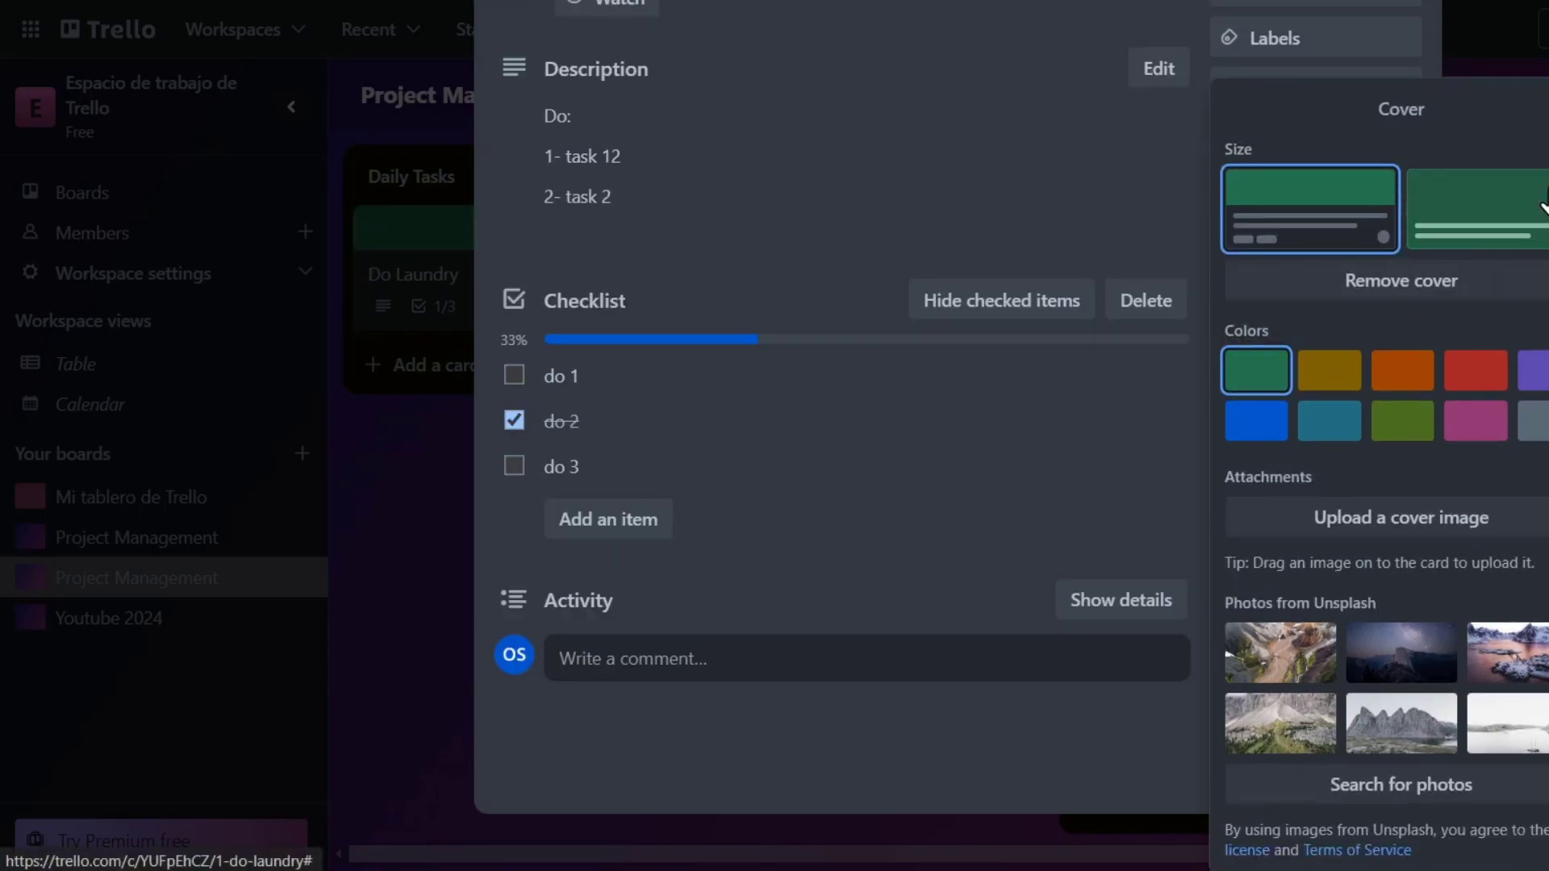
pyautogui.click(1419, 217)
pyautogui.press('Escape')
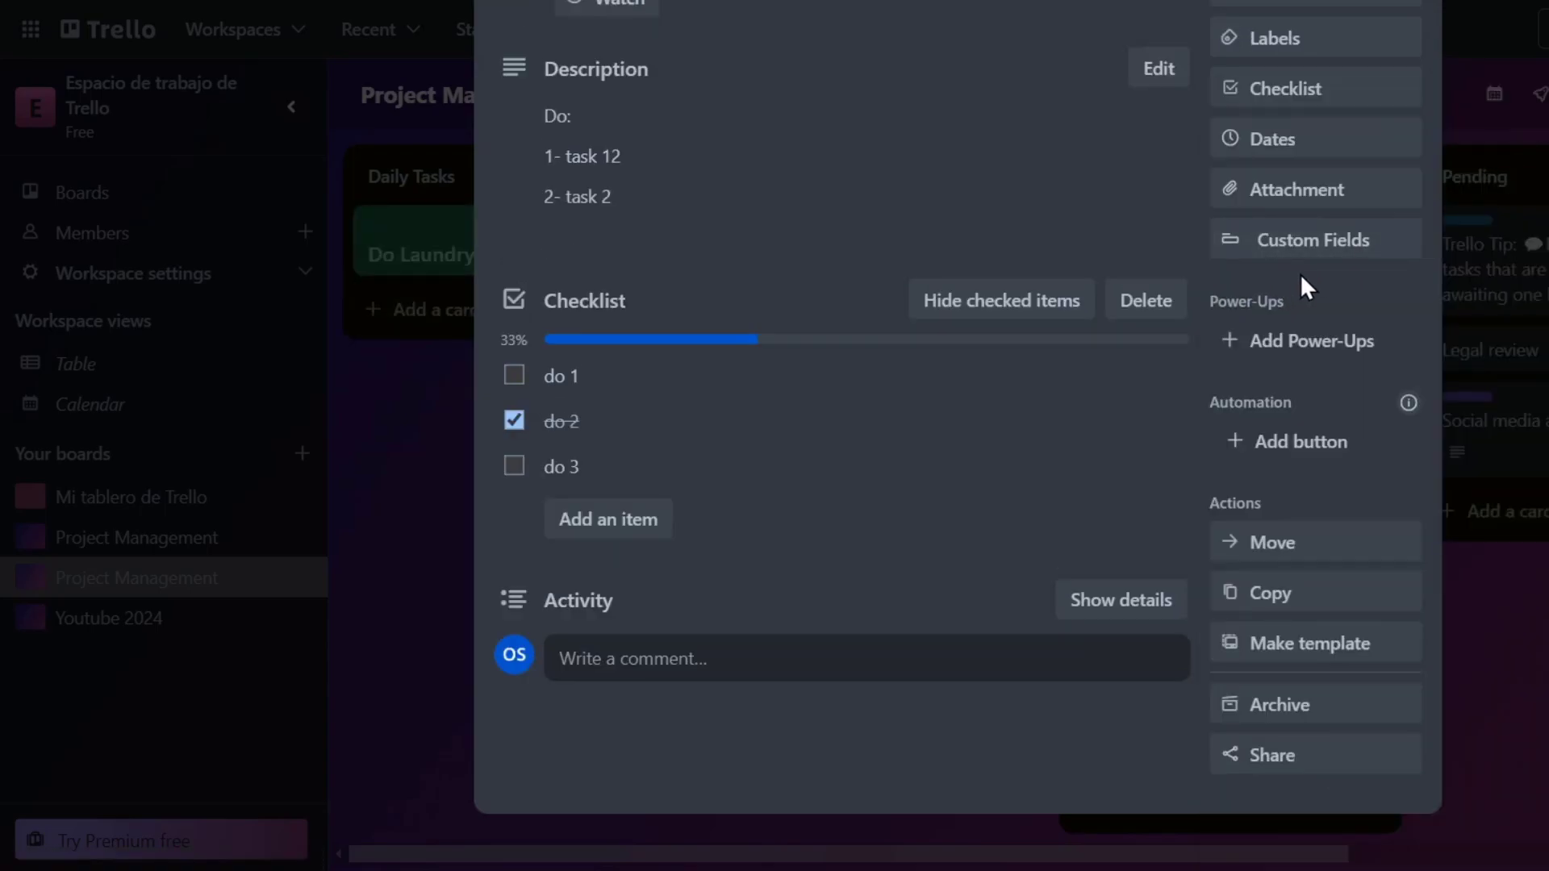
# - Add the Google Drive Power-Up to the board, then reopen the Do Laundry card
pyautogui.click(1293, 340)
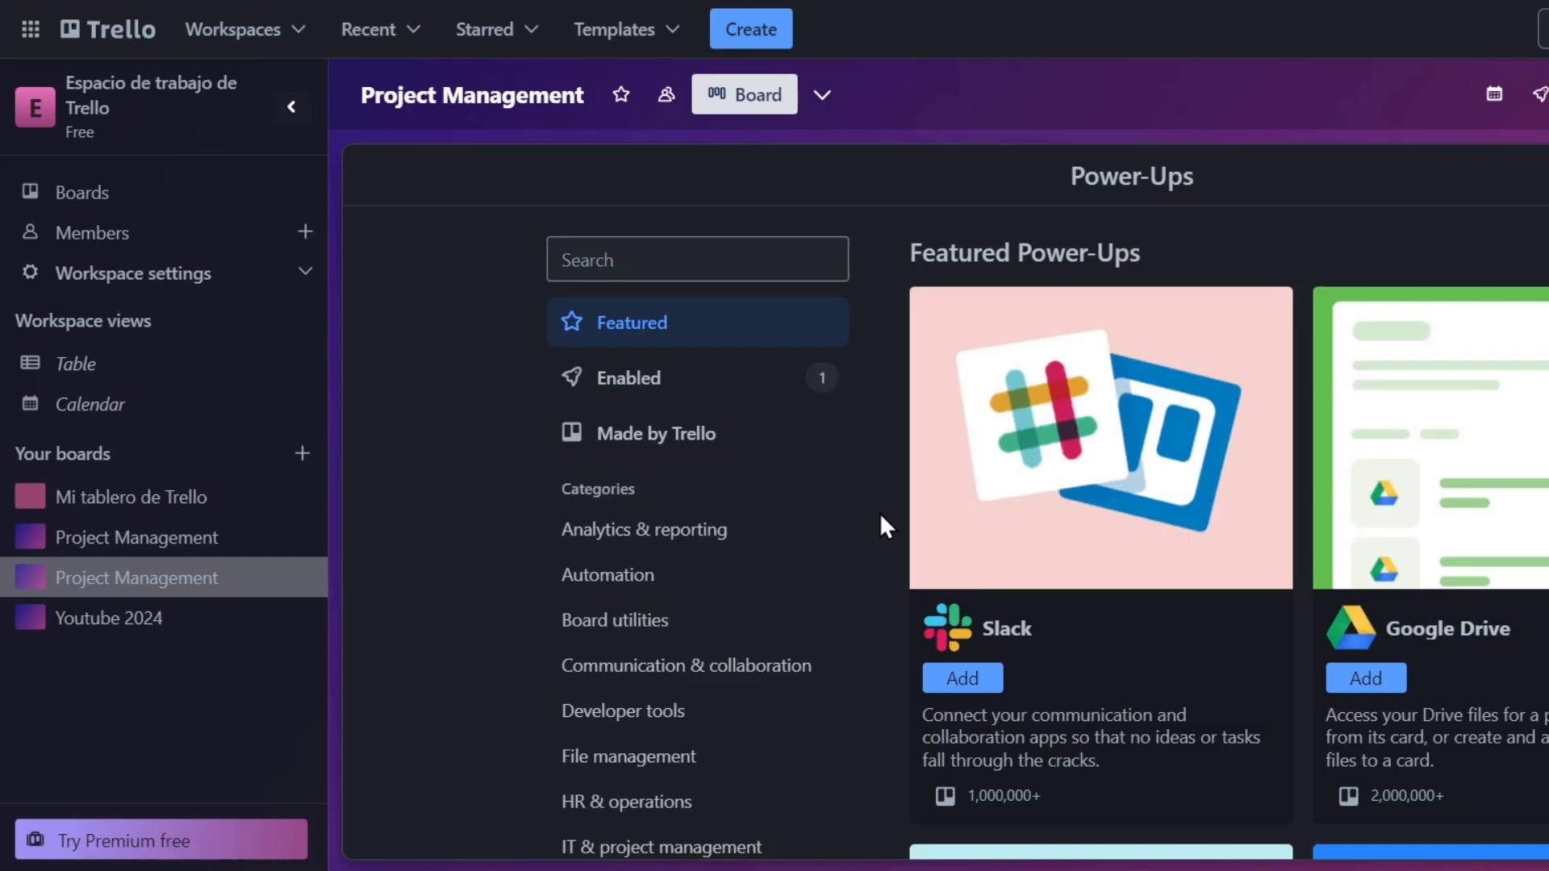
pyautogui.click(1381, 678)
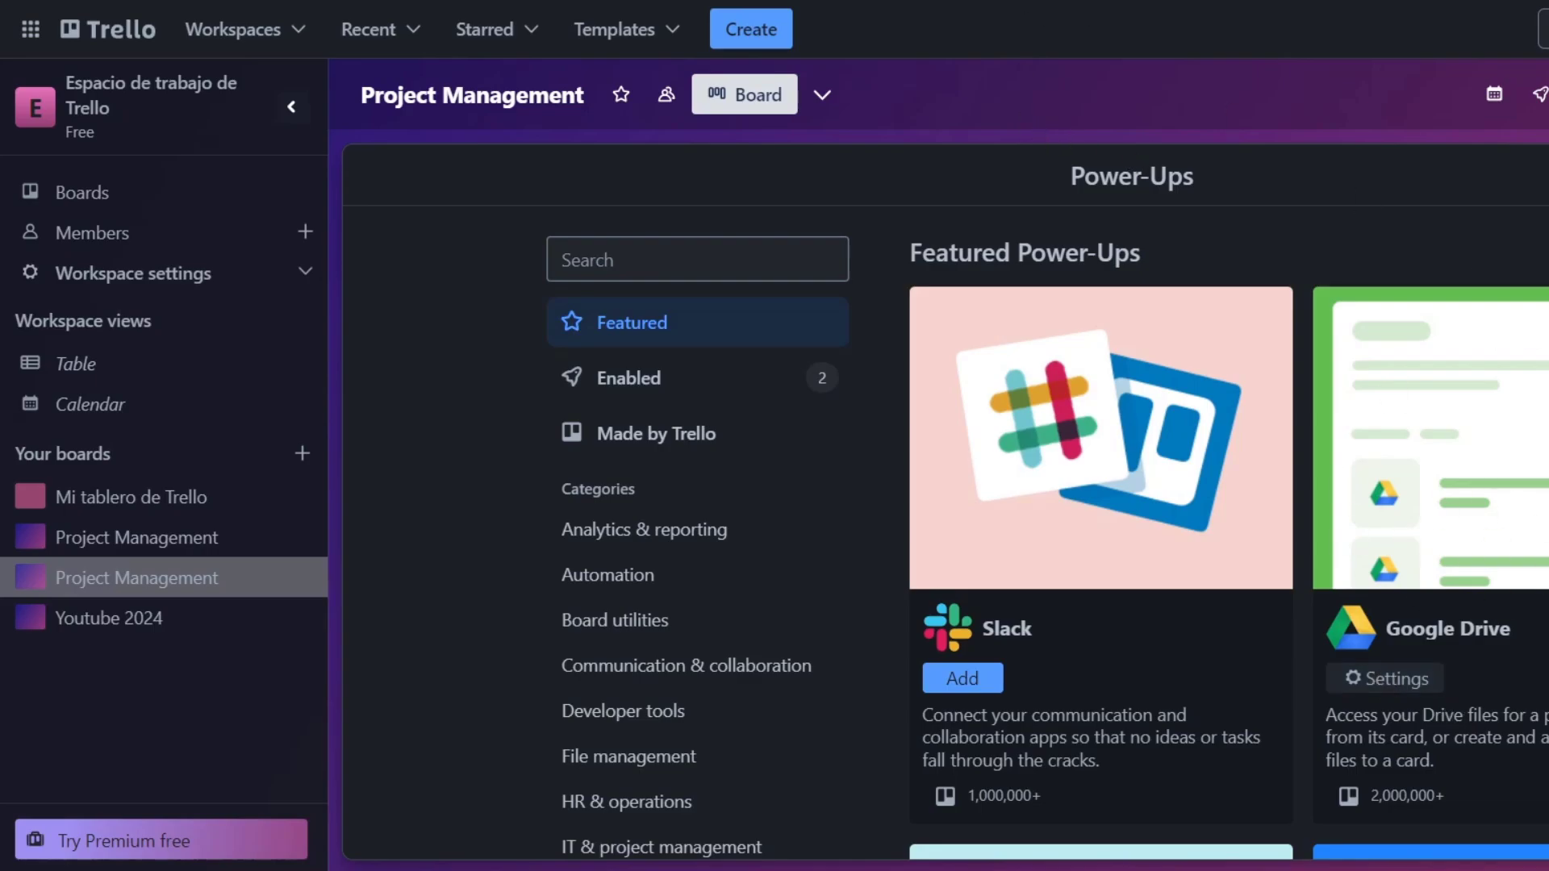
pyautogui.press('Escape')
pyautogui.click(488, 238)
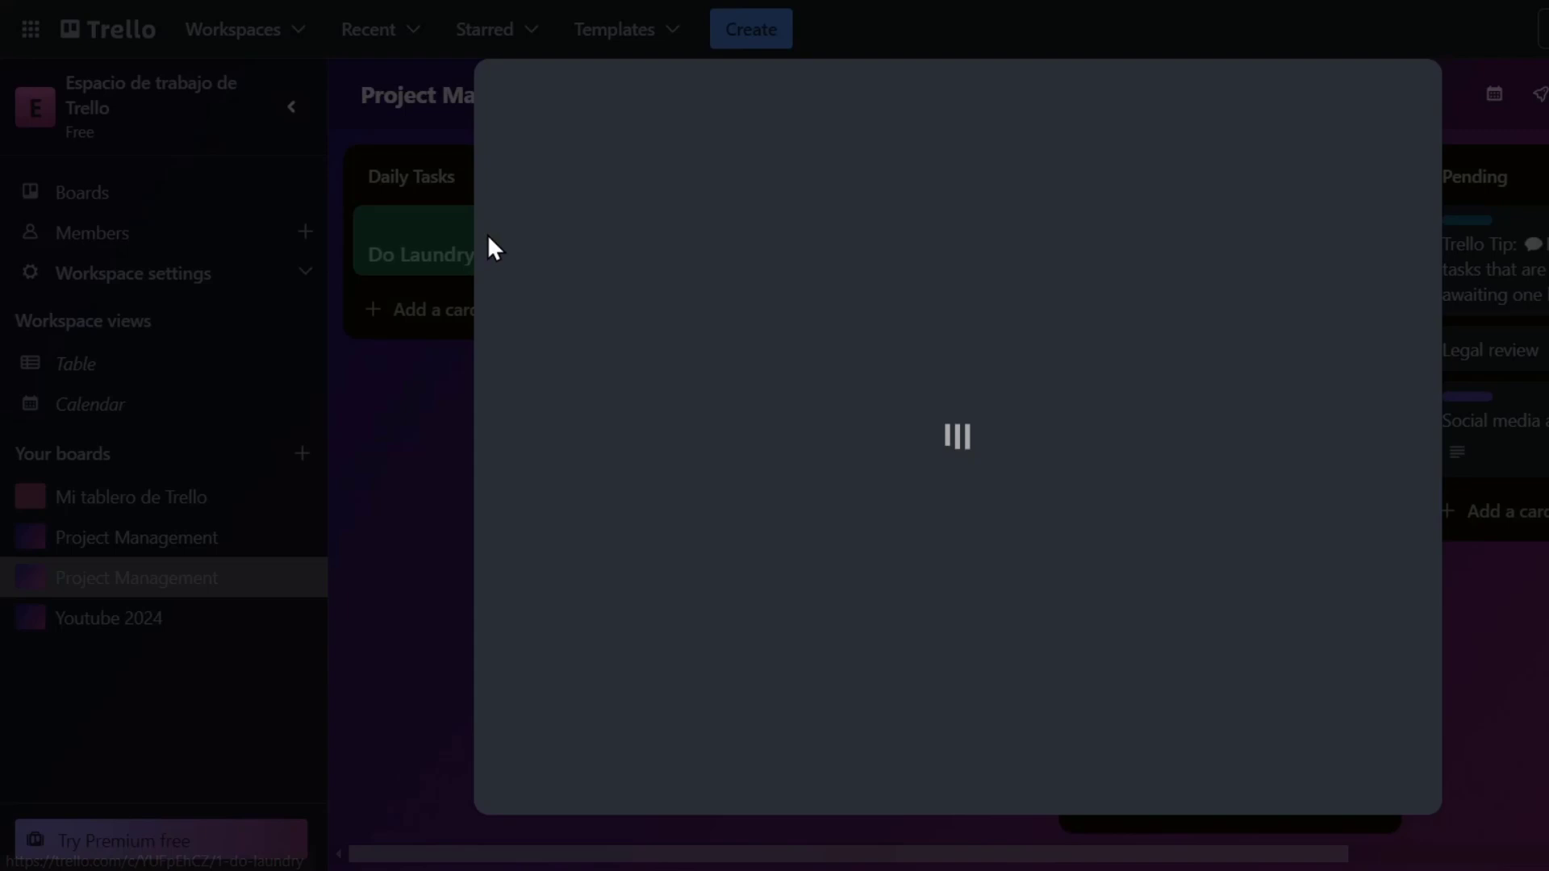
# - View the card's Google Drive Power-Up attach options, dismiss them, and close Do Laundry
pyautogui.scroll(-5, 910, 476)
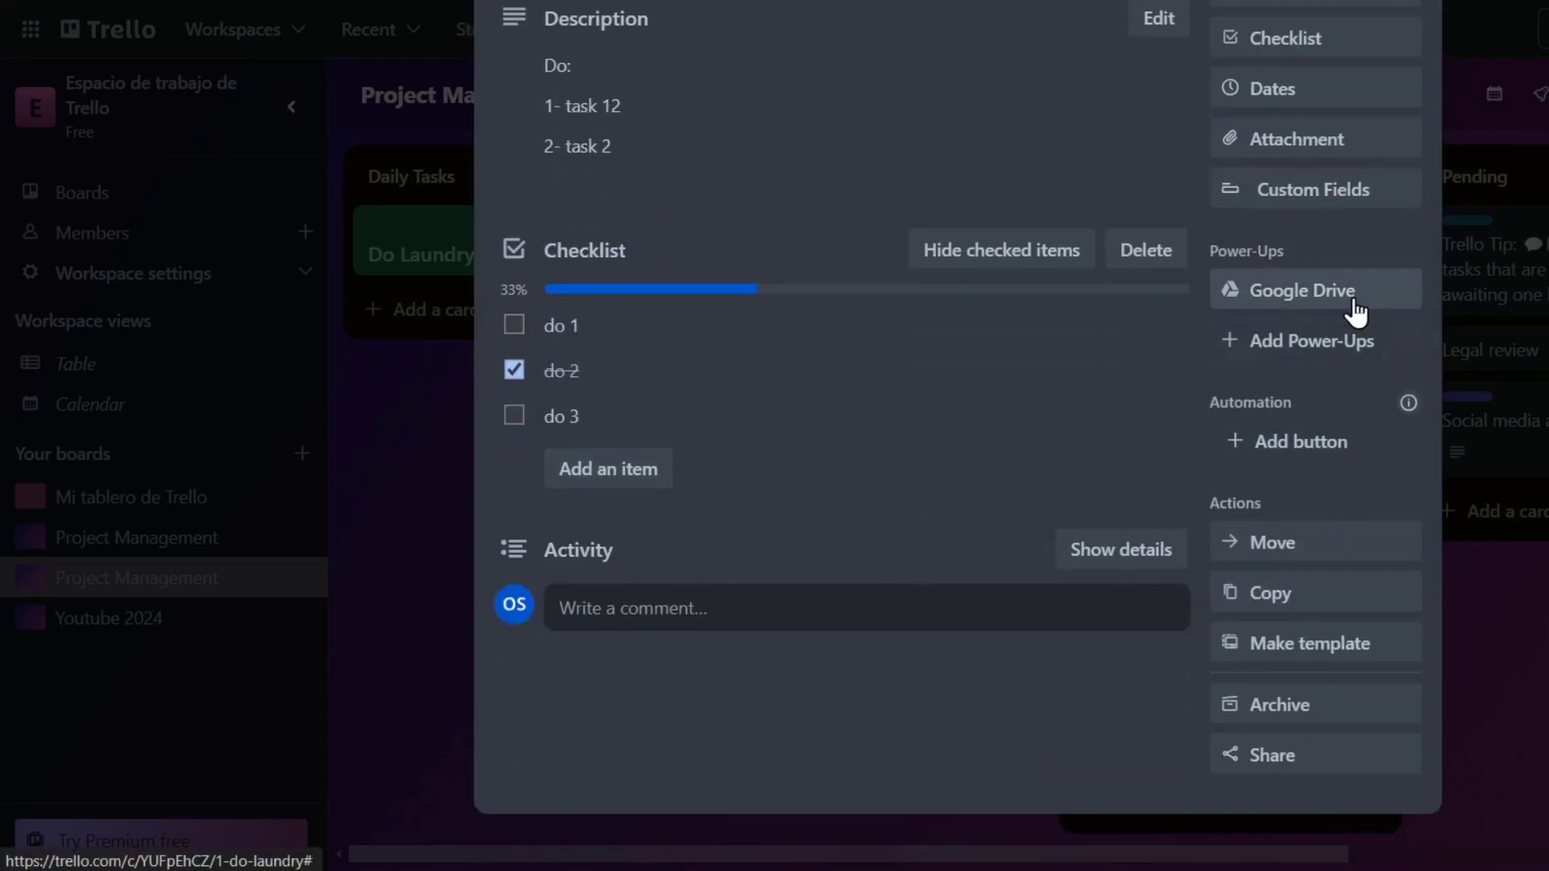
pyautogui.click(1353, 312)
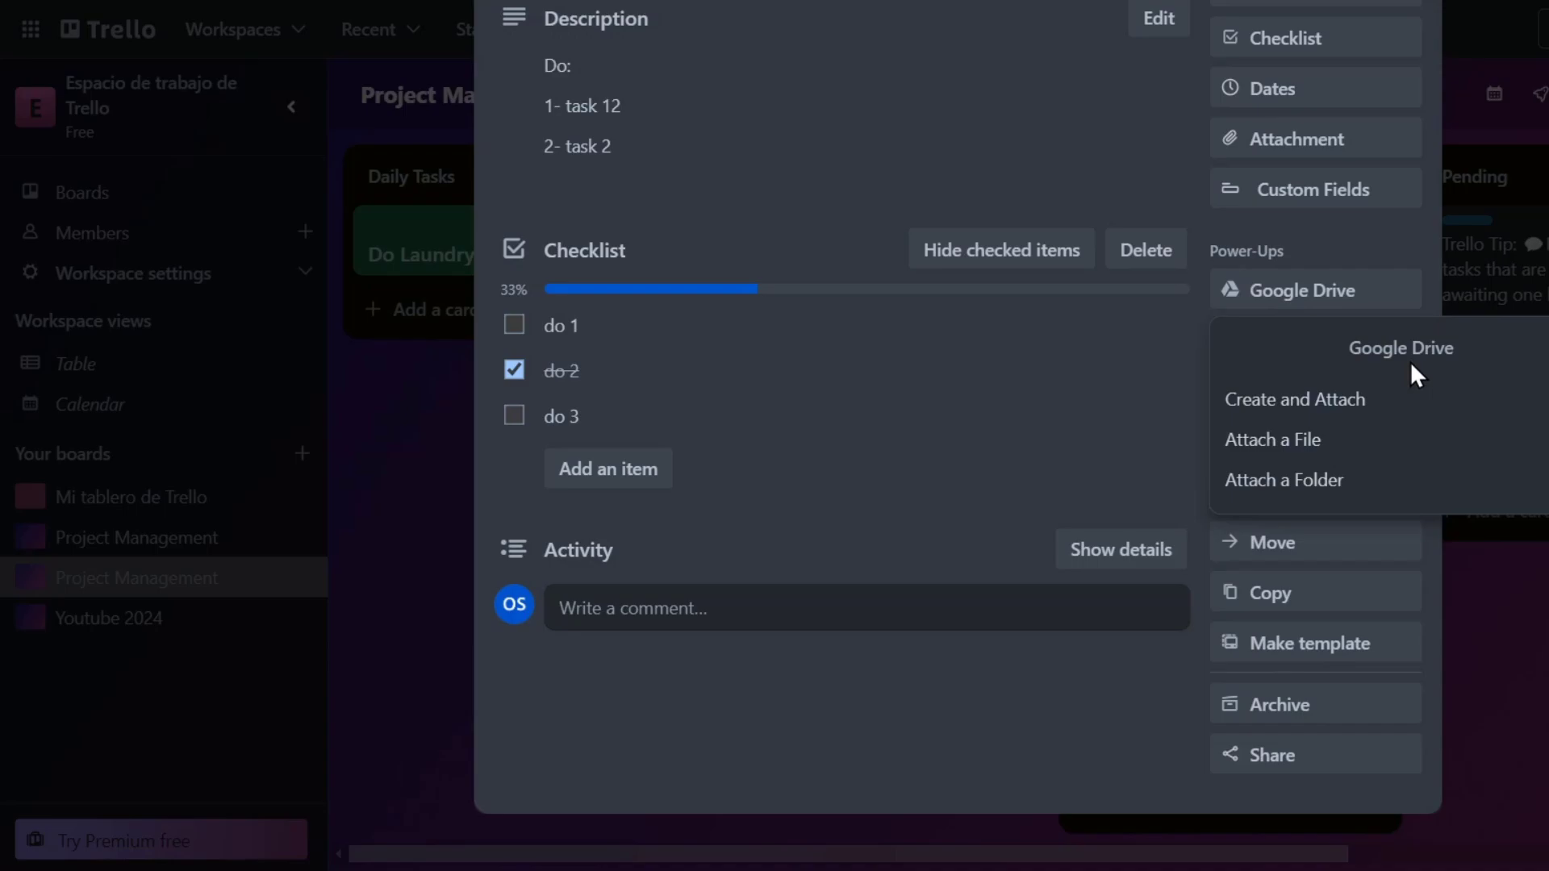
pyautogui.click(1008, 415)
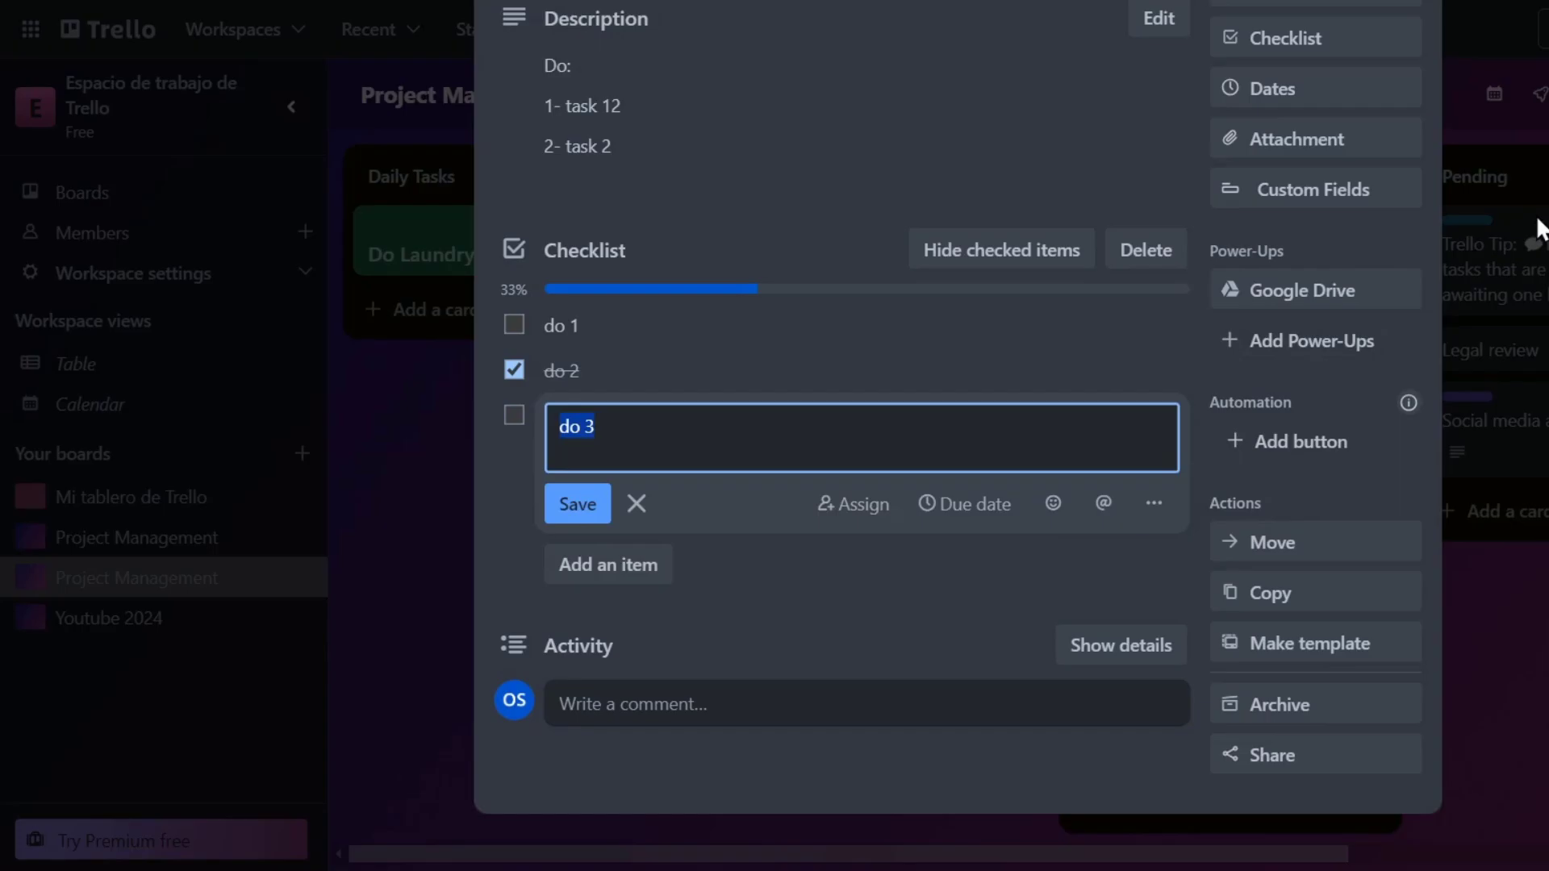
pyautogui.press('Escape')
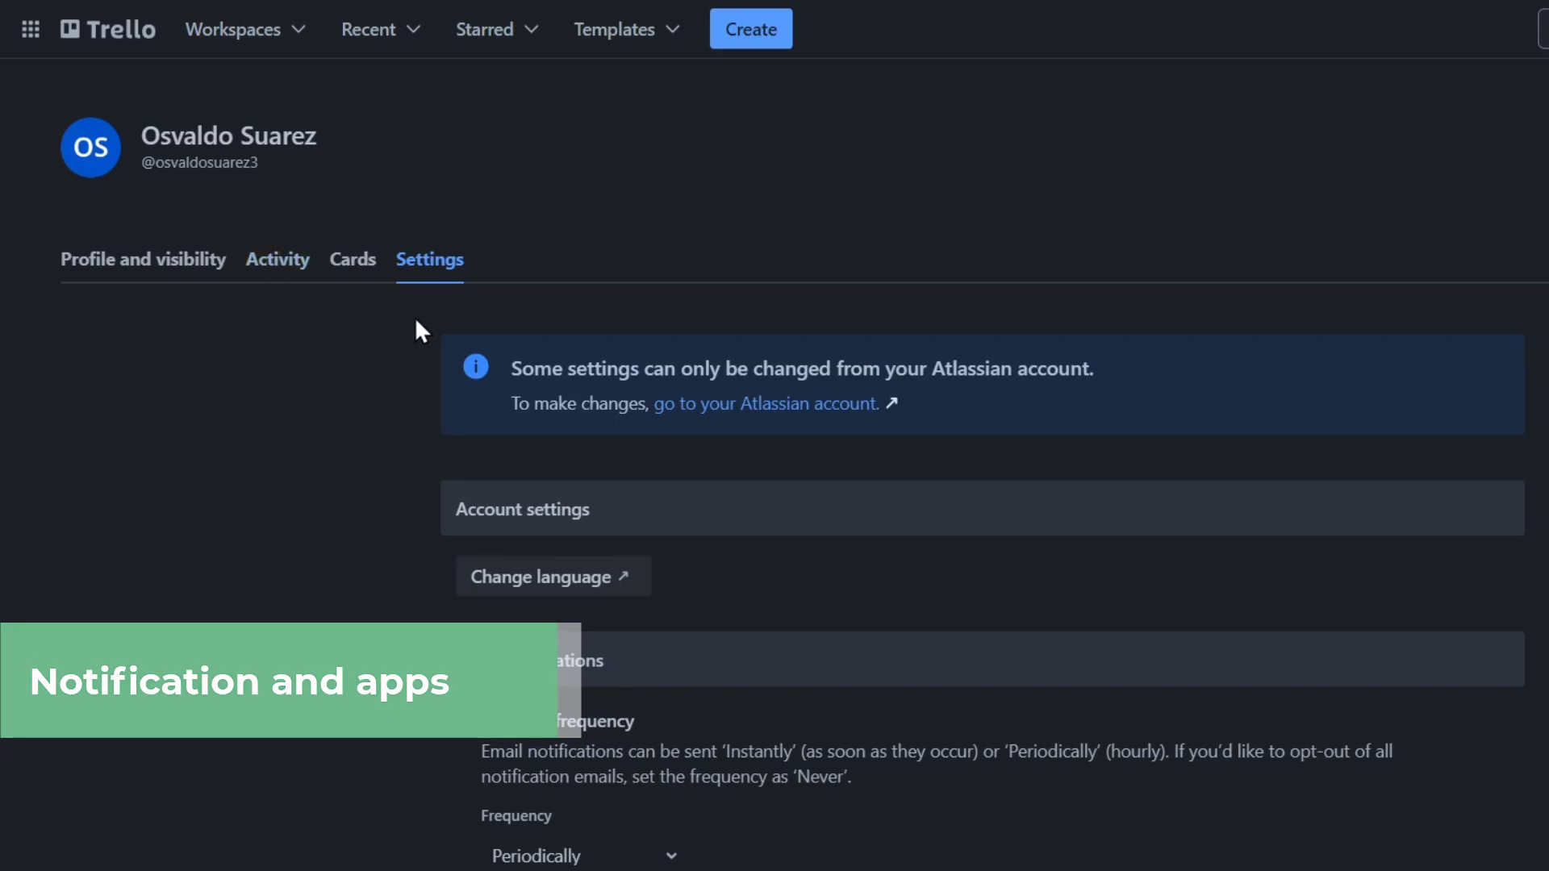
# - Return to the Boards home page via the Trello logo in the top bar
pyautogui.click(147, 47)
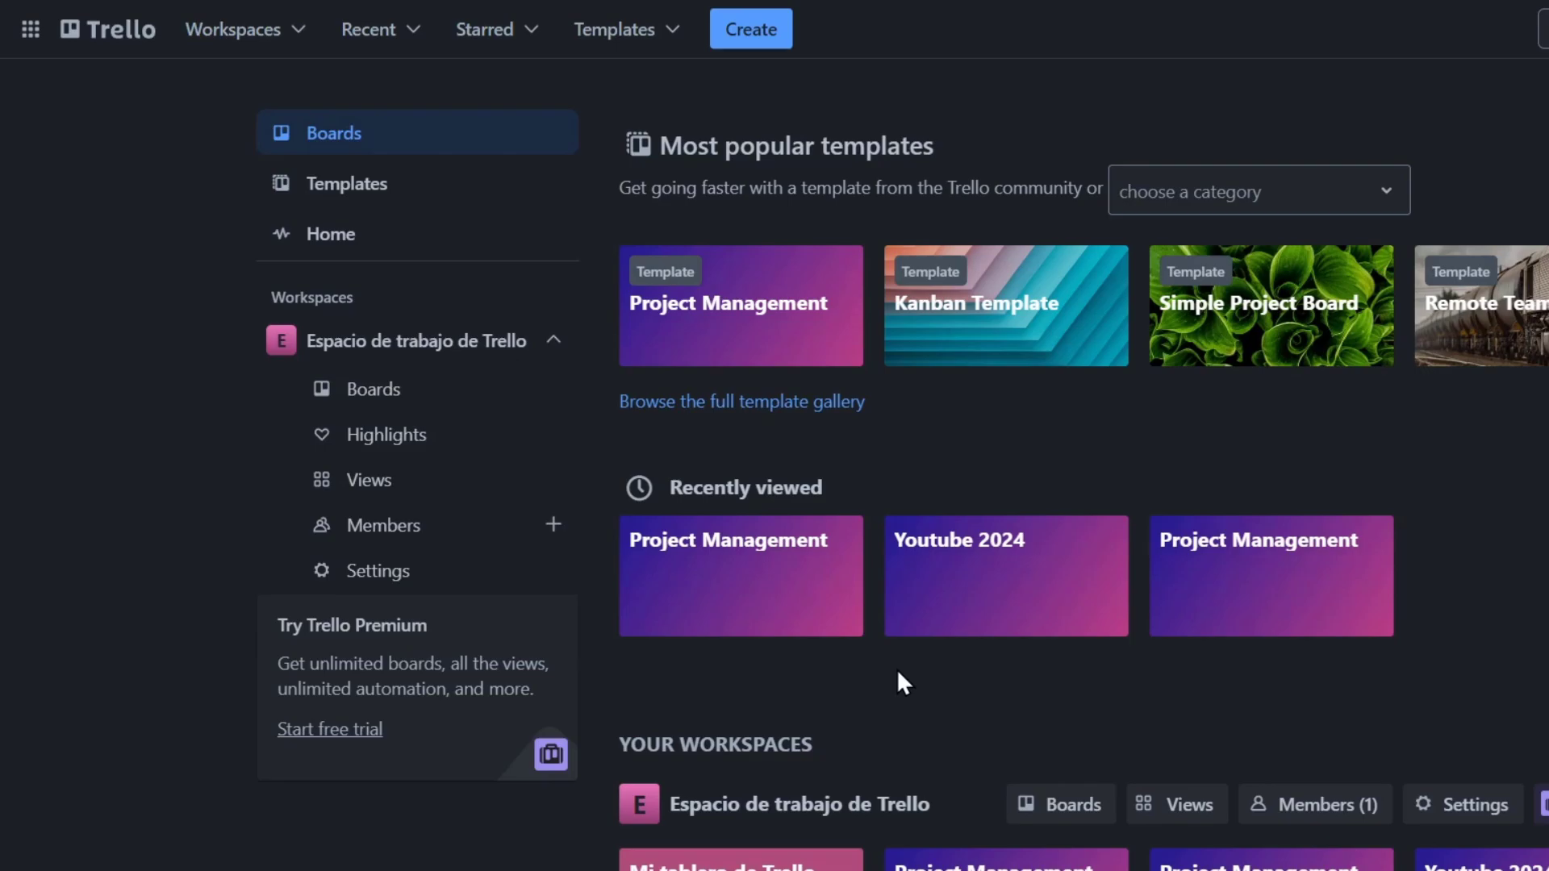
# - Go to the boards page of the Espacio de trabajo de Trello workspace
pyautogui.scroll(-4, 1306, 471)
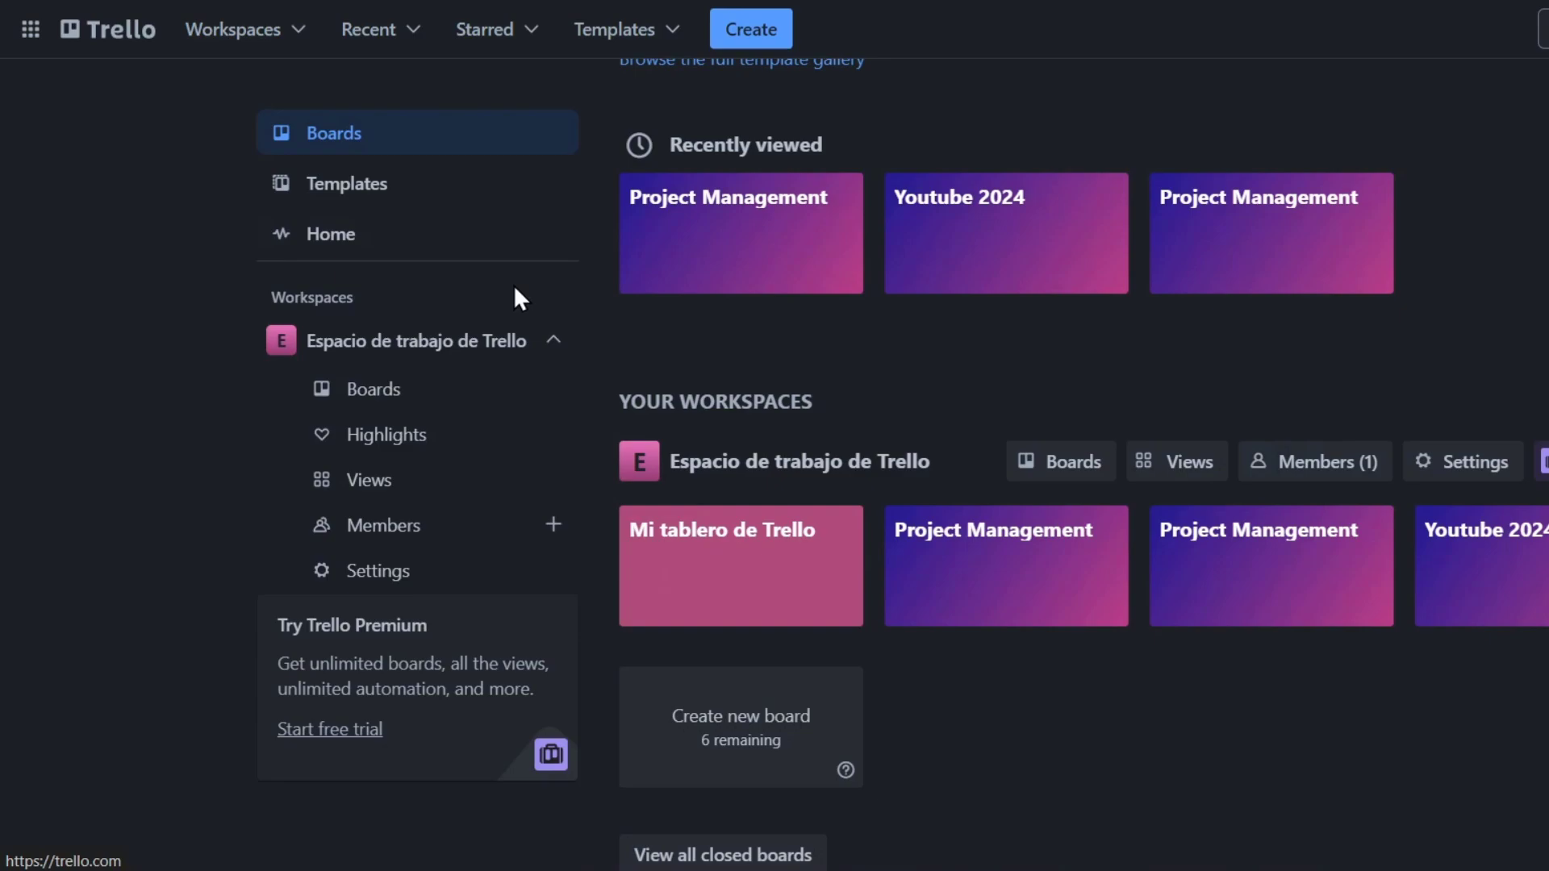
pyautogui.click(381, 347)
pyautogui.click(442, 355)
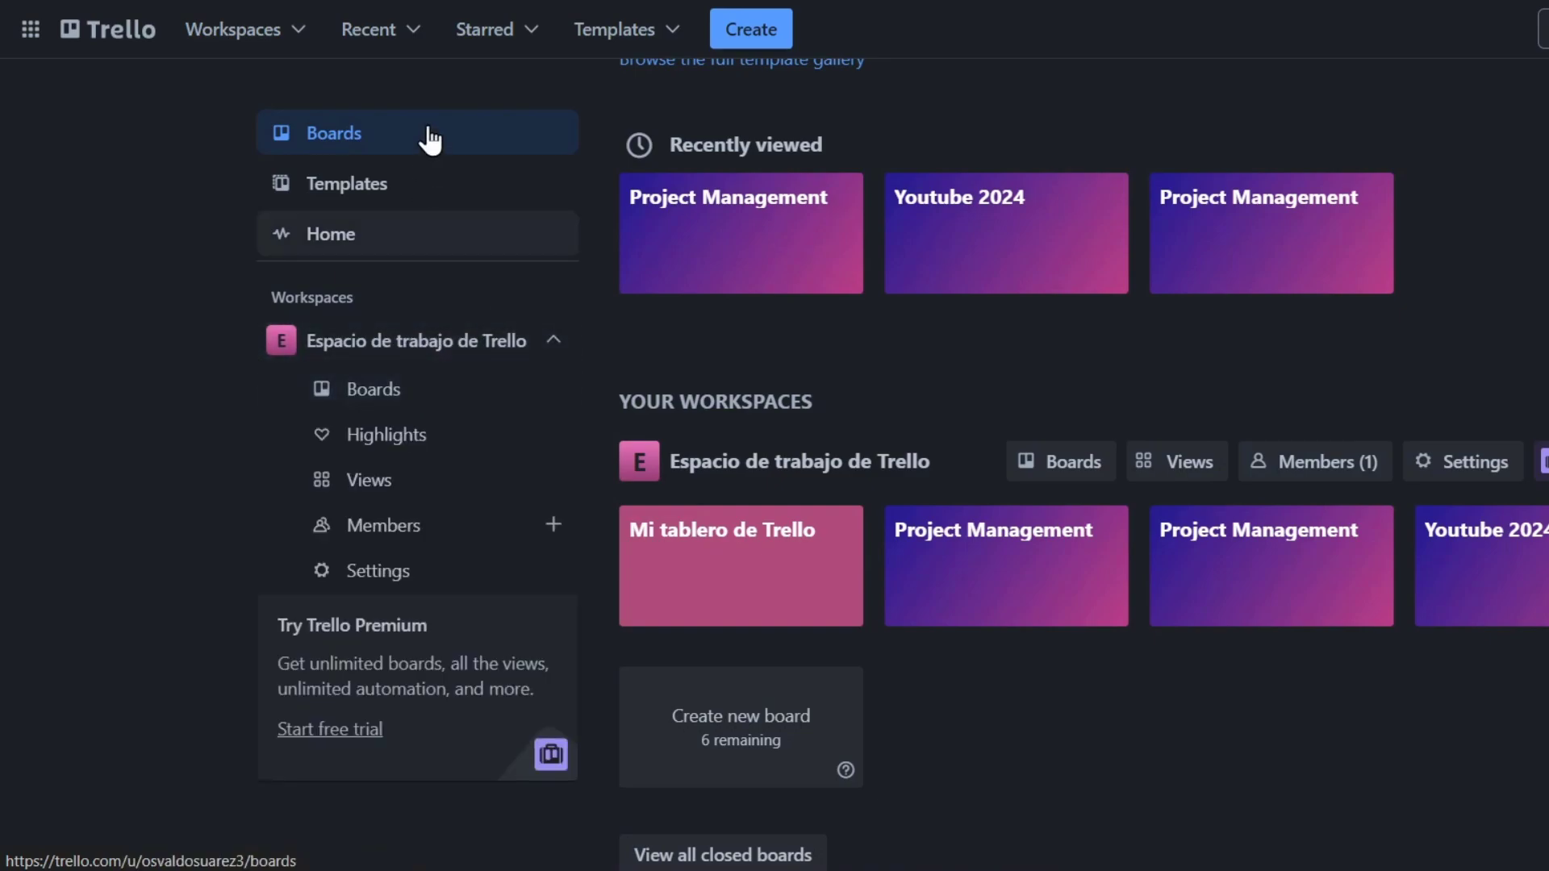
pyautogui.click(295, 31)
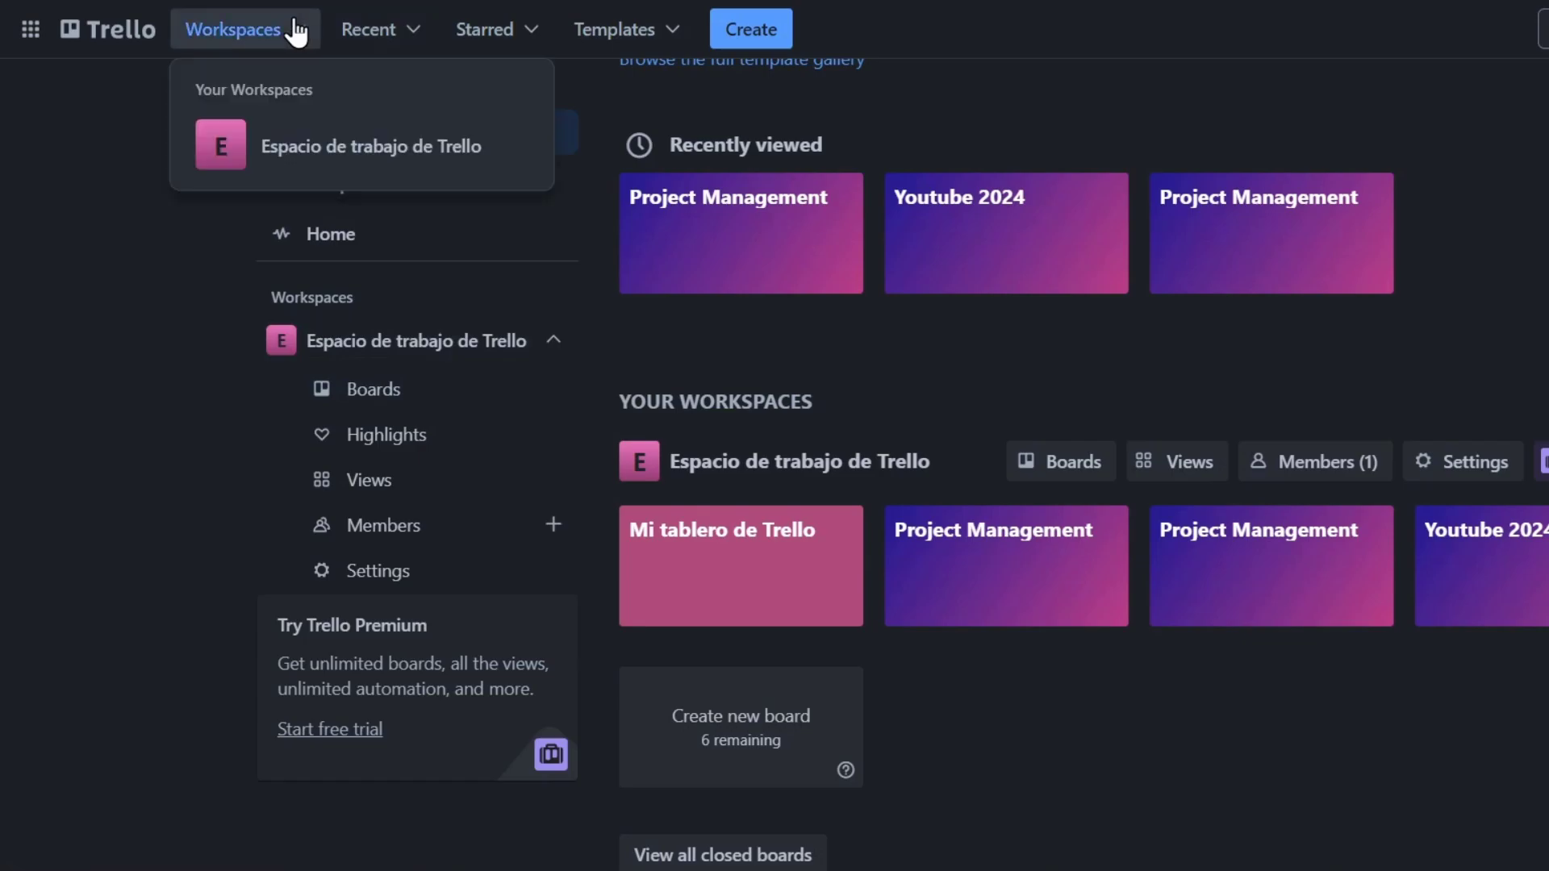
pyautogui.click(415, 153)
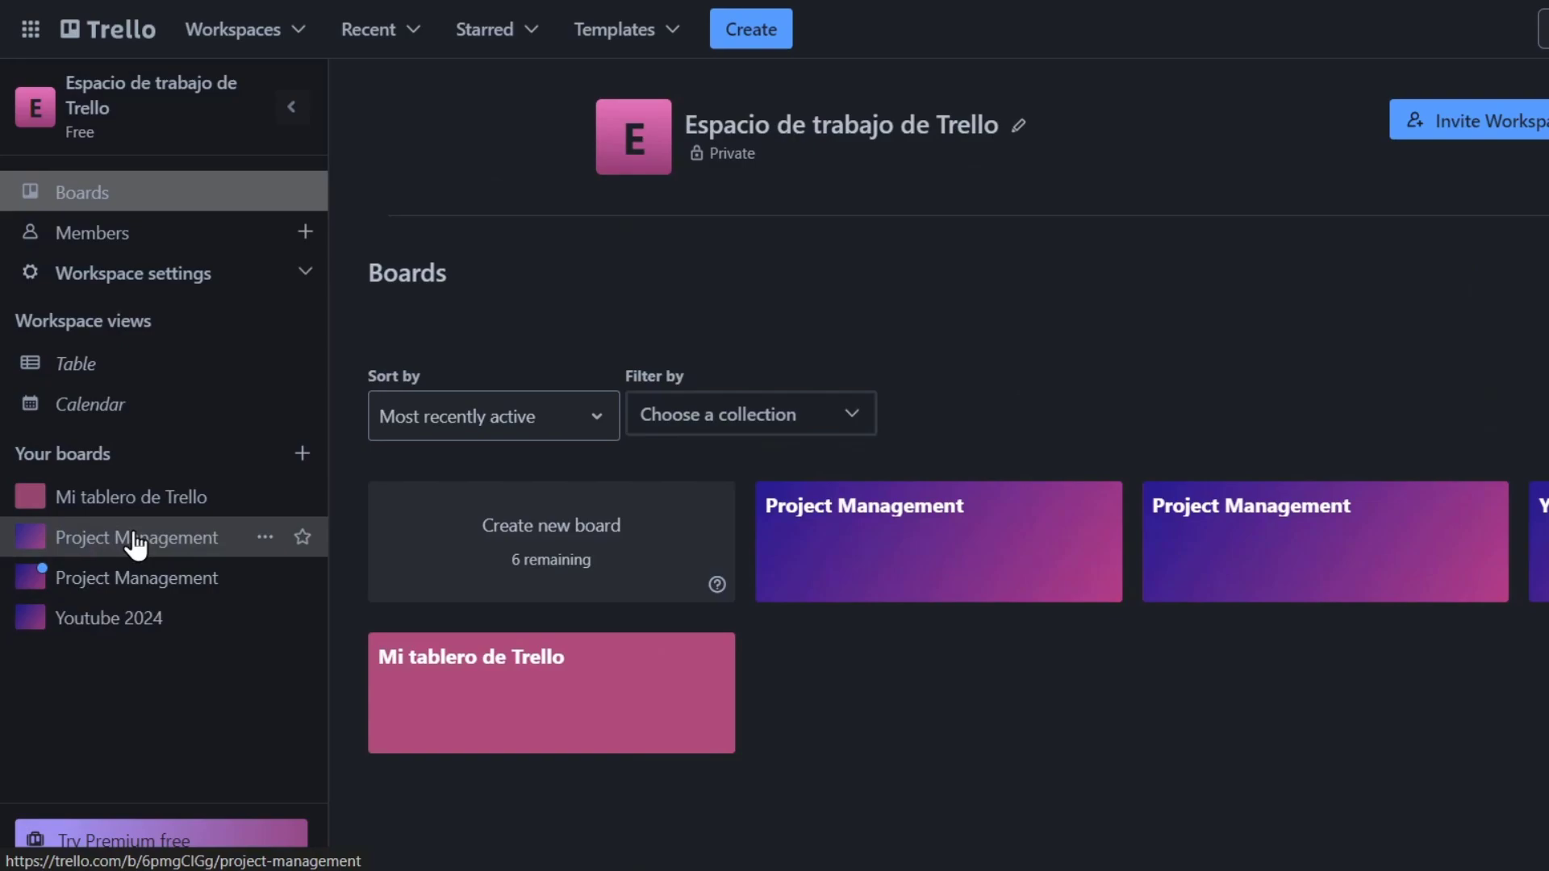
# - Choose Close board for both Project Management boards
pyautogui.click(265, 587)
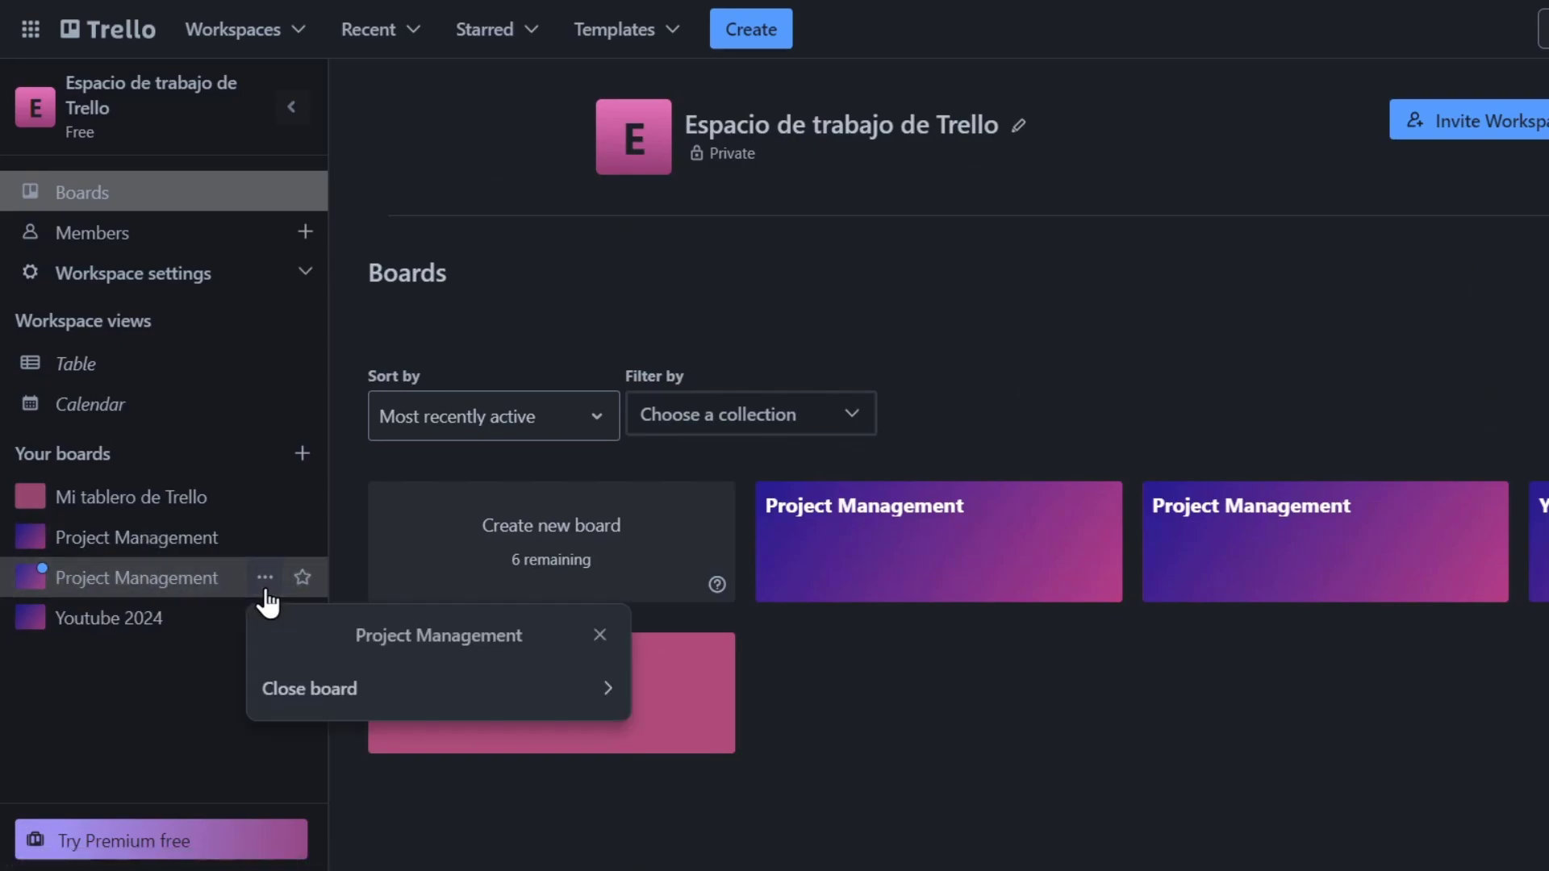
pyautogui.click(592, 692)
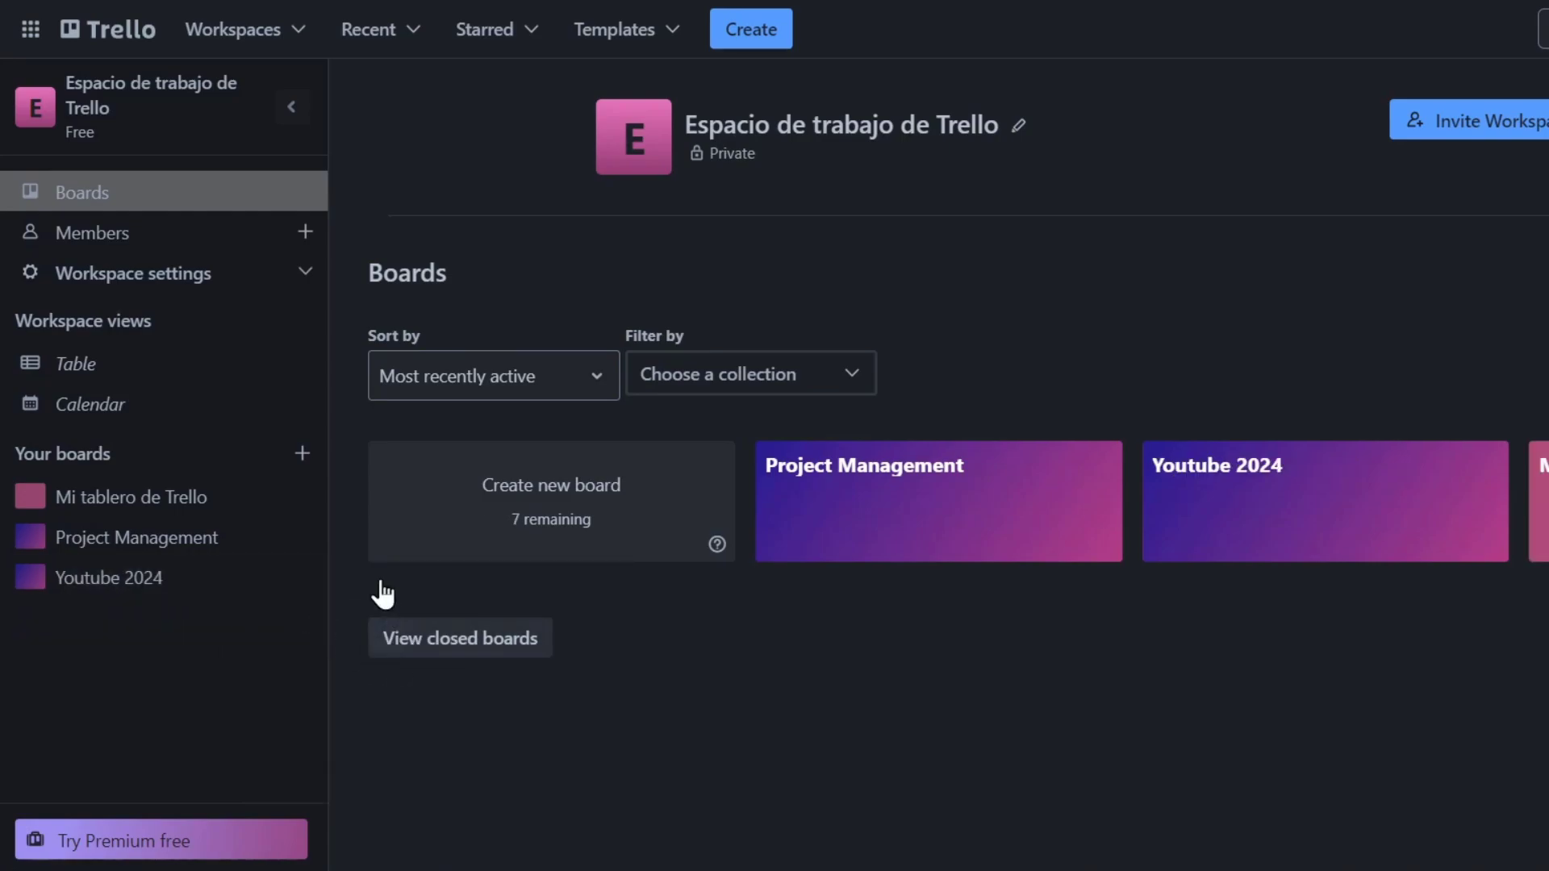
pyautogui.click(264, 538)
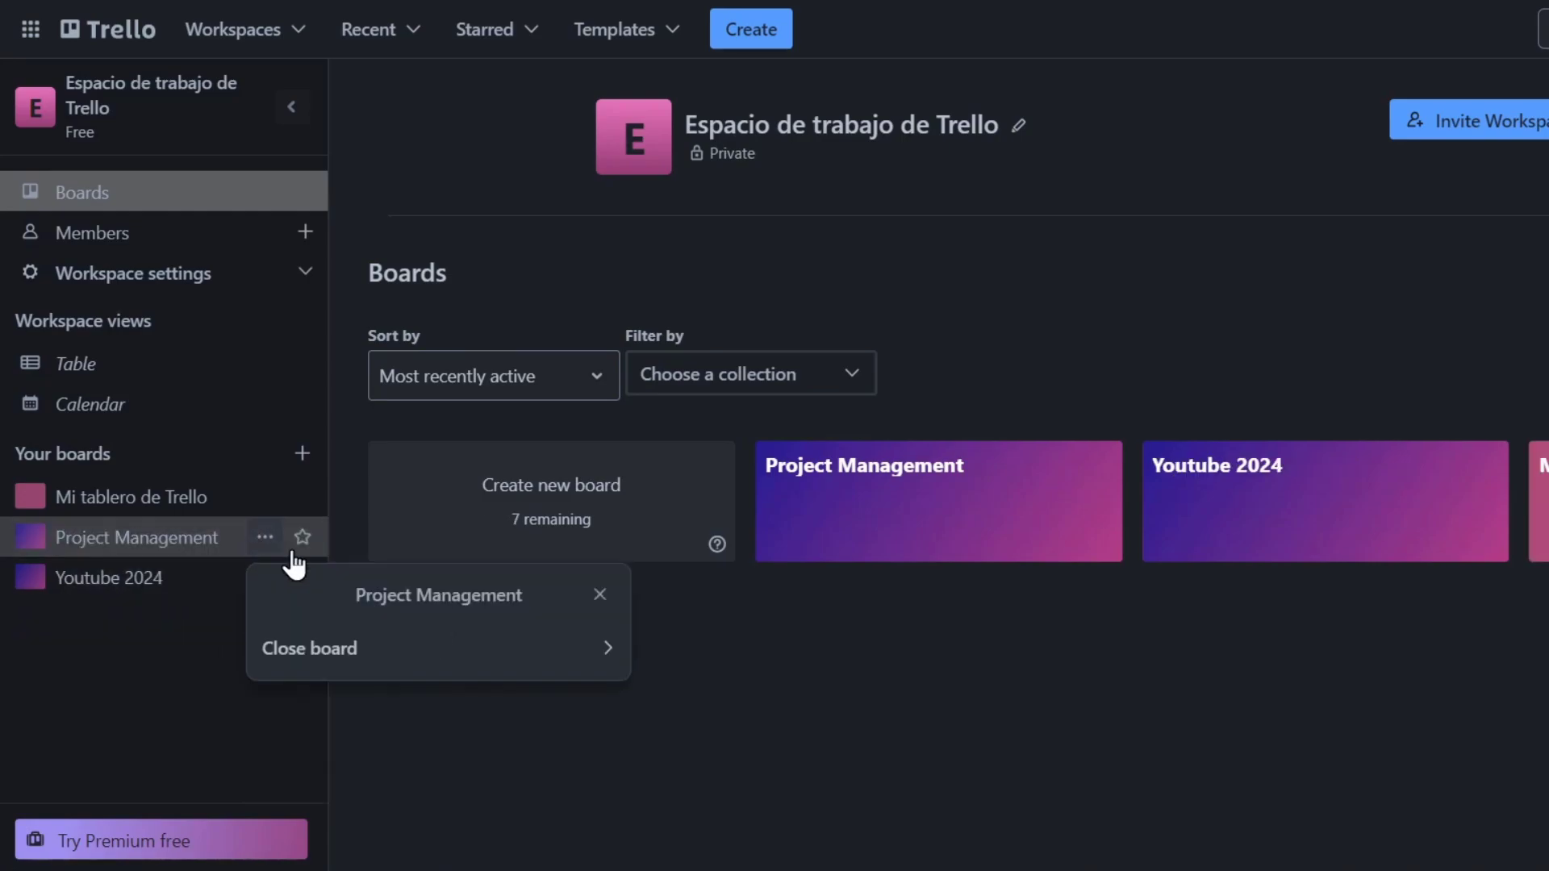
pyautogui.click(380, 646)
# - Confirm closing the last Project Management board, then close Mi tablero de Trello
pyautogui.click(524, 717)
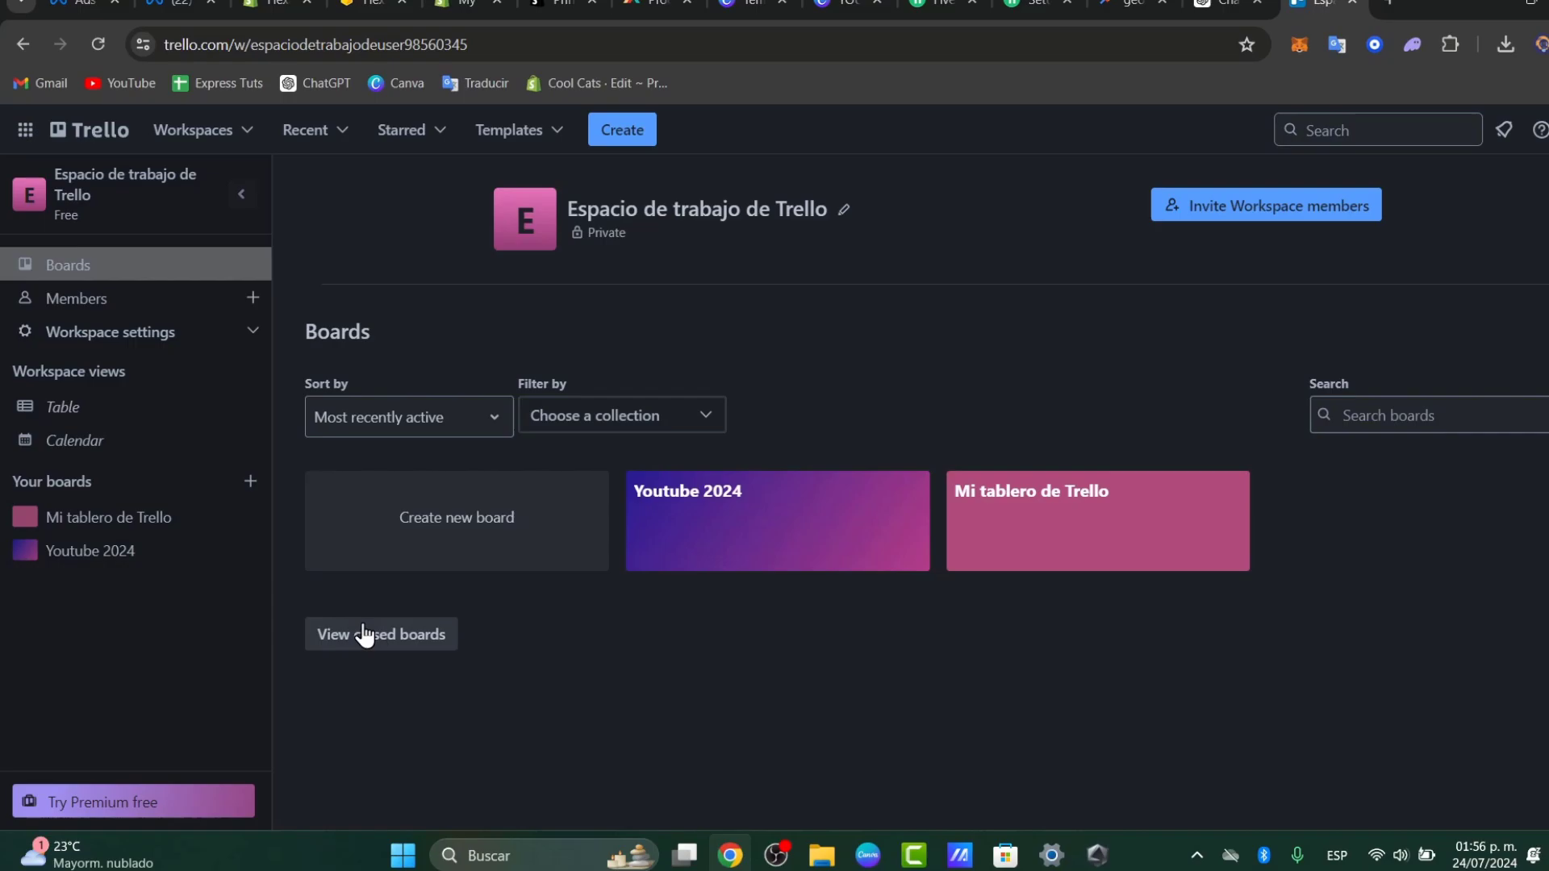
pyautogui.click(212, 521)
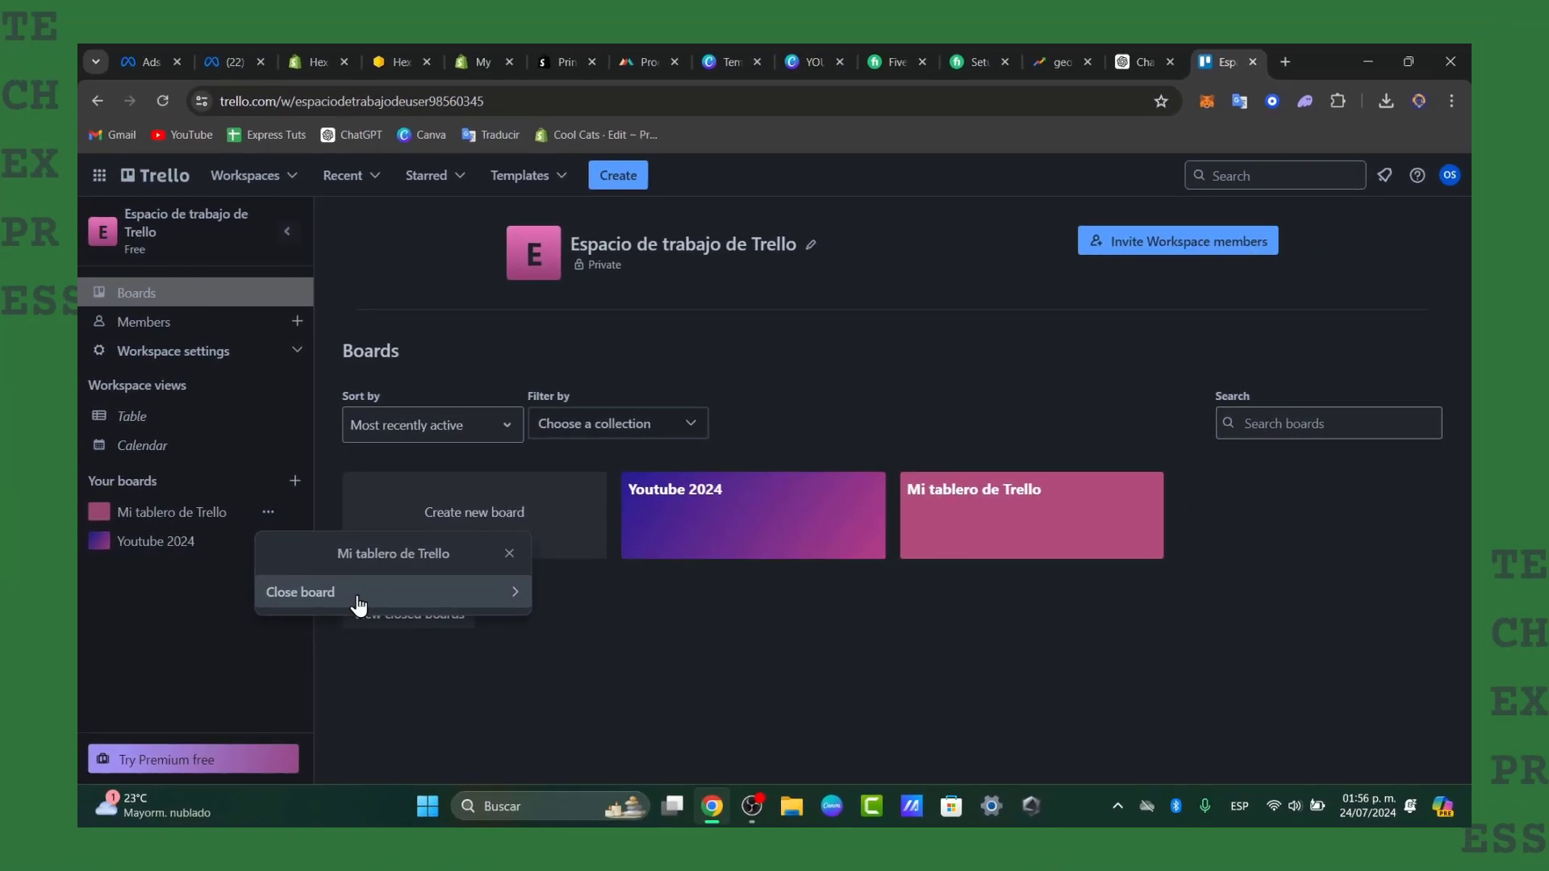
pyautogui.click(323, 609)
pyautogui.click(484, 634)
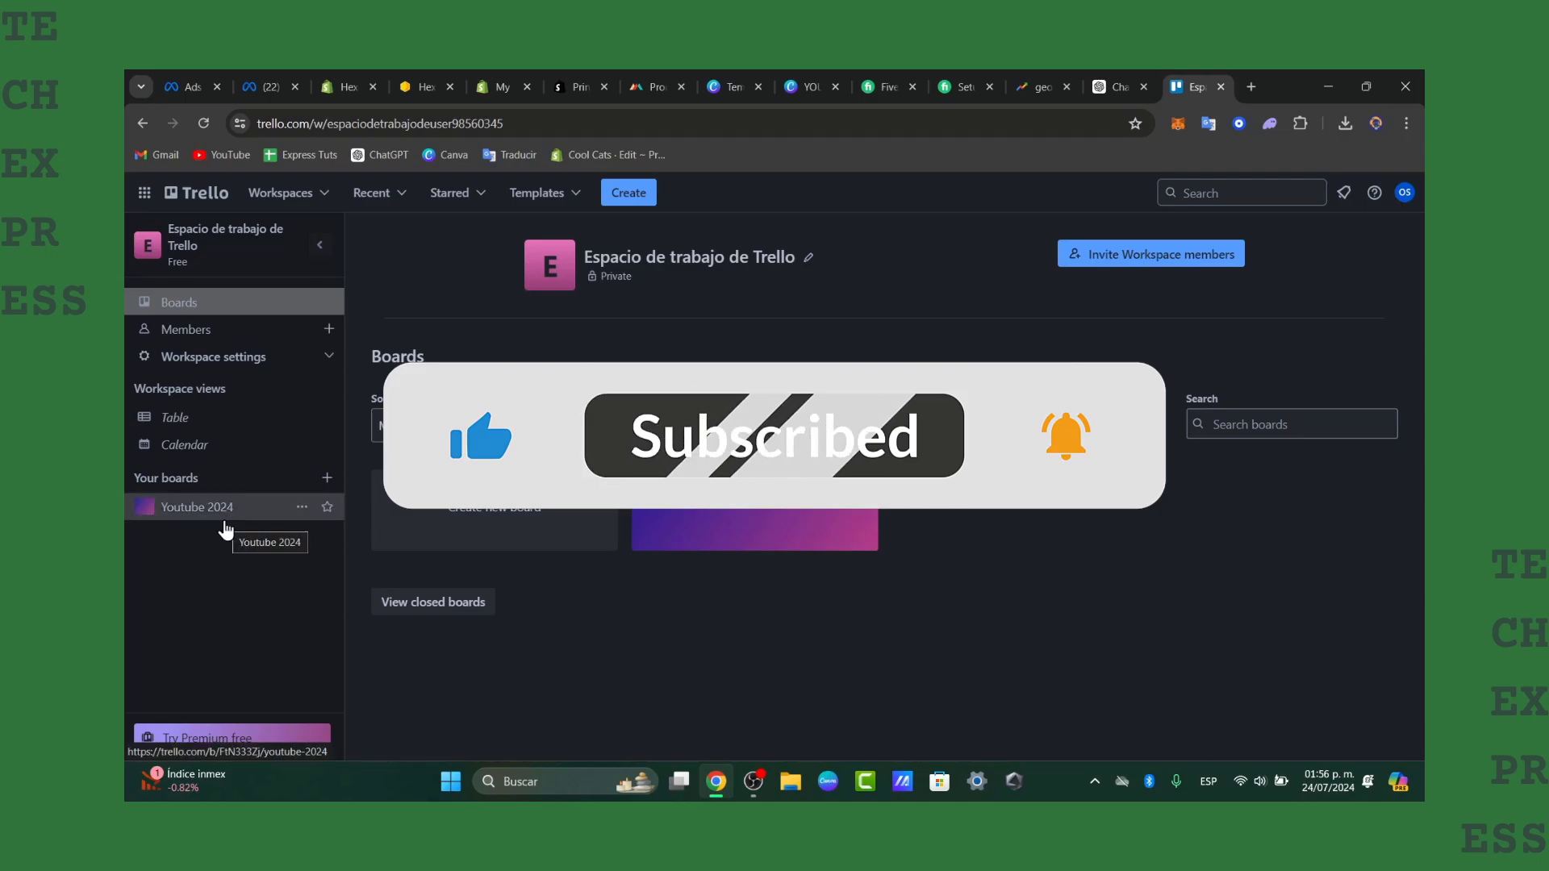
# - Open the Youtube 2024 board and pan right to its Blocked, Done and last lists
pyautogui.click(225, 523)
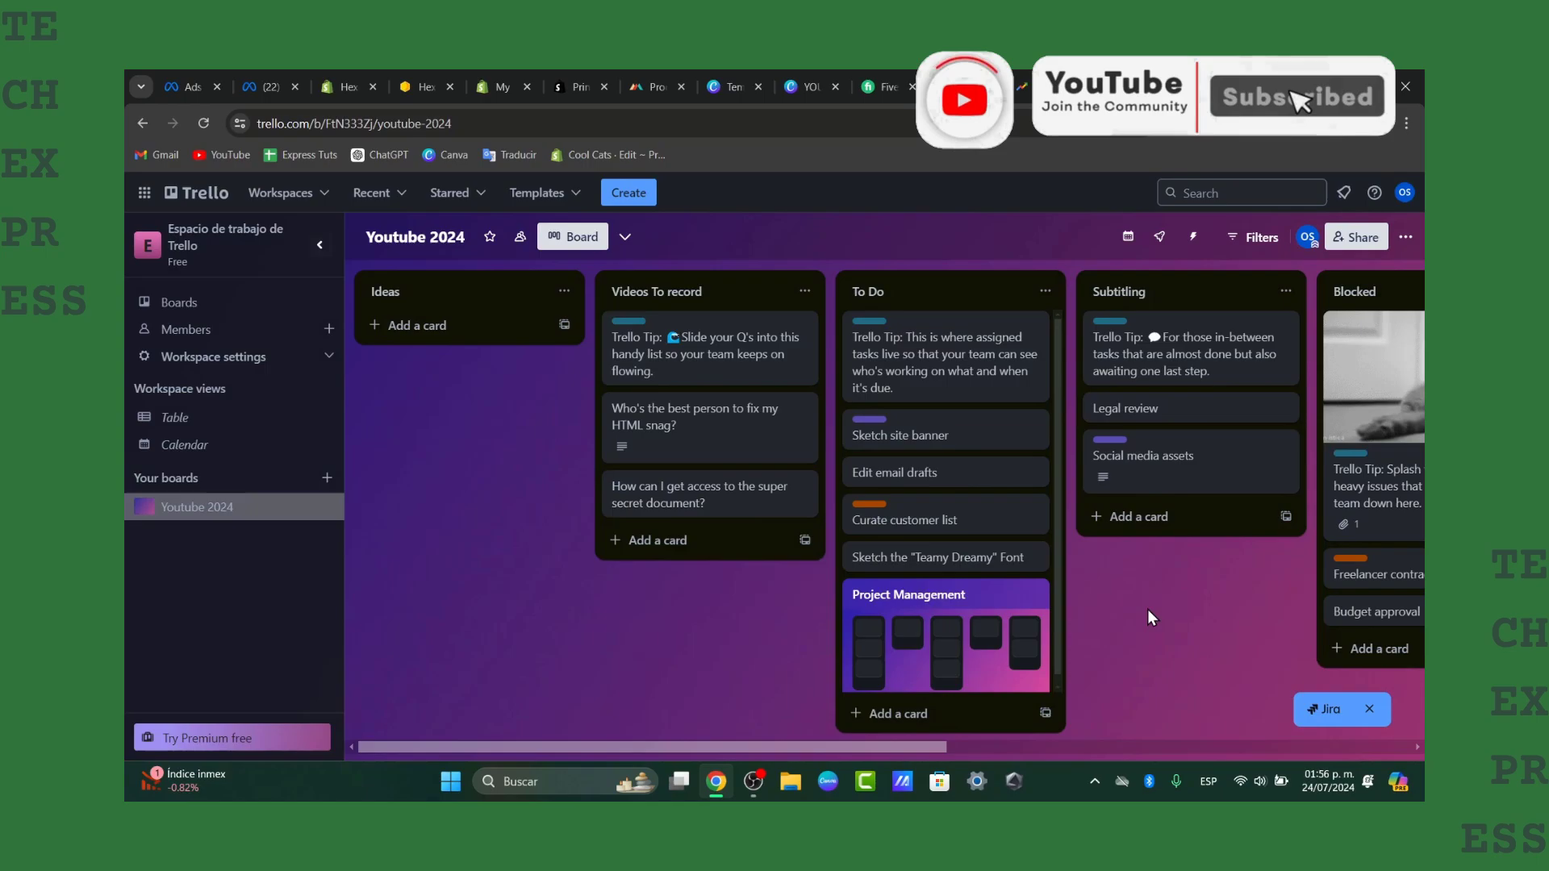
pyautogui.moveTo(1147, 608); pyautogui.dragTo(786, 624)
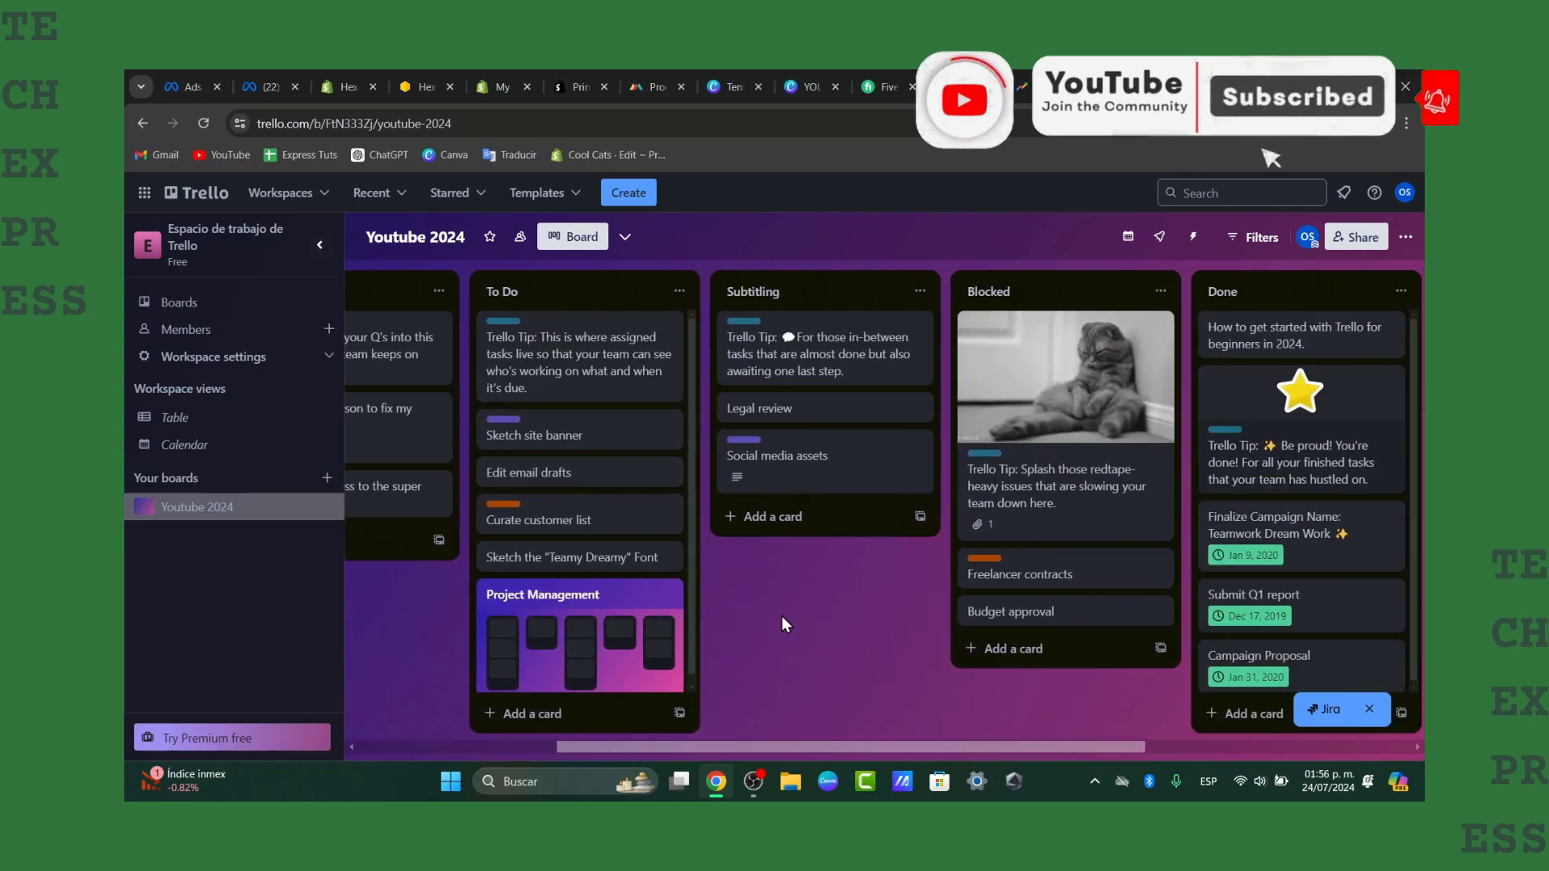
pyautogui.moveTo(782, 617); pyautogui.dragTo(678, 636)
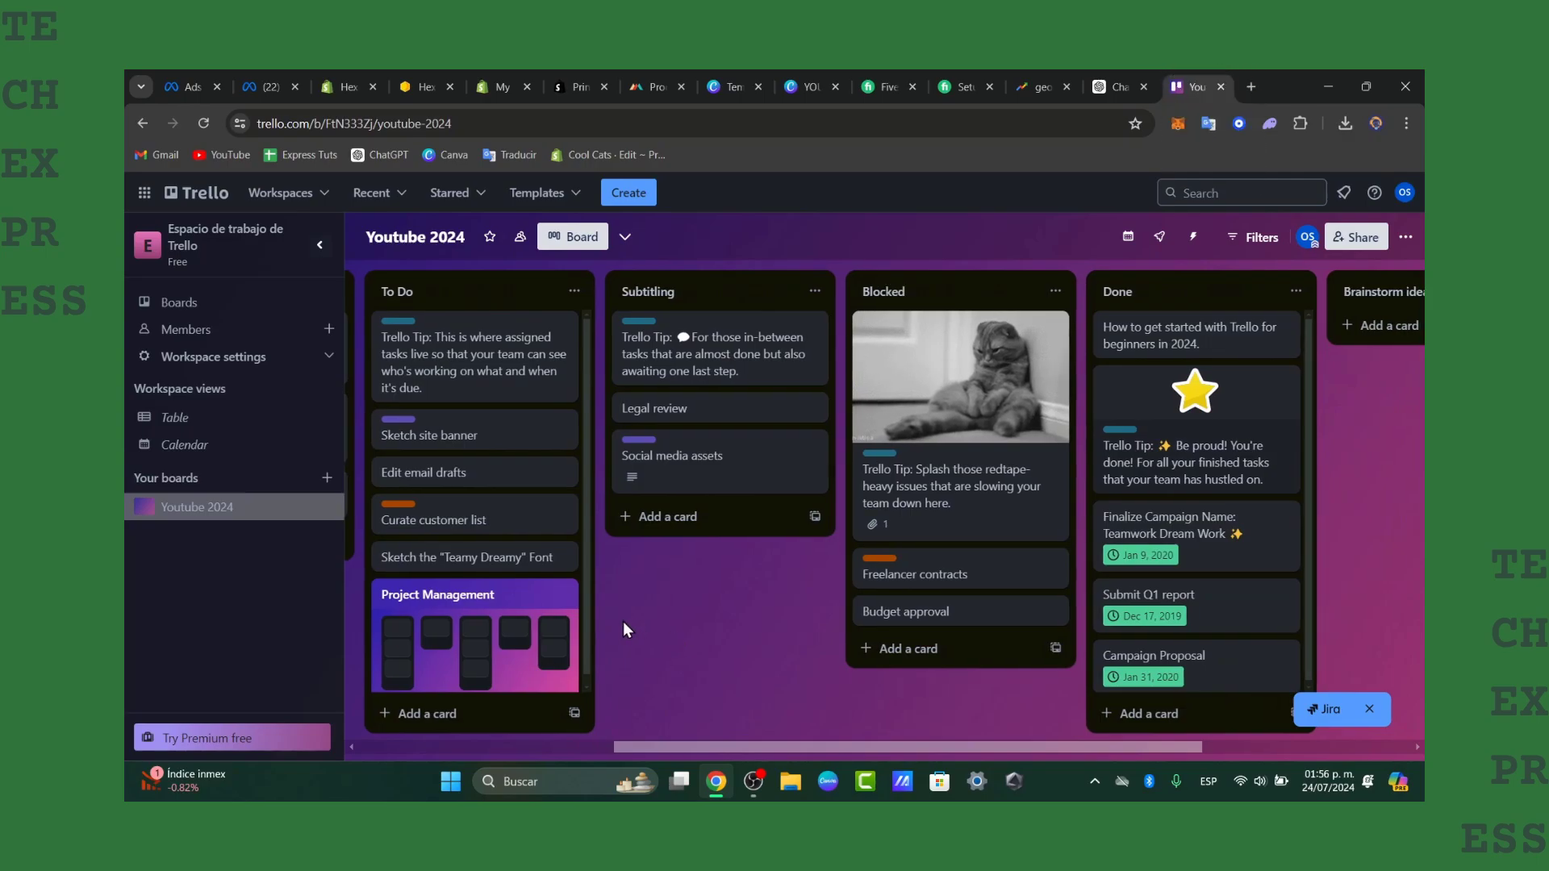